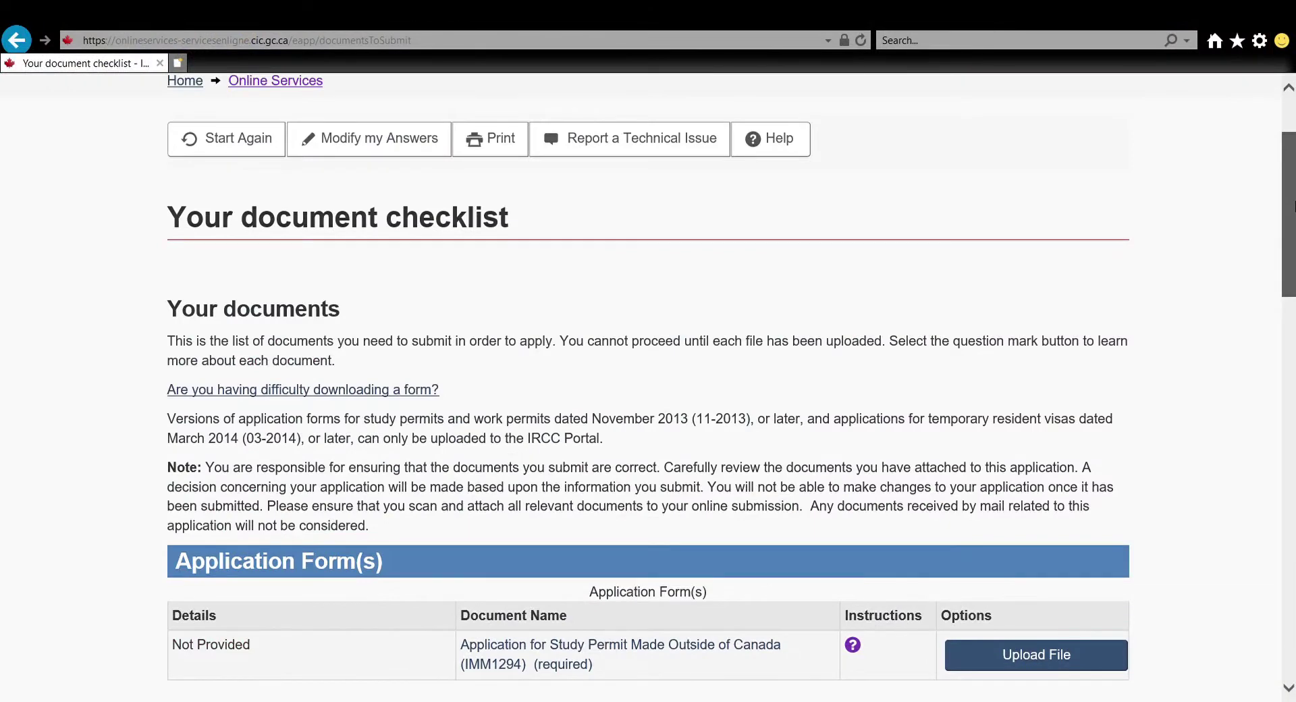
# Scroll the document checklist to bring the IMM1294 application form link into view
pyautogui.scroll(-5, 648, 392)
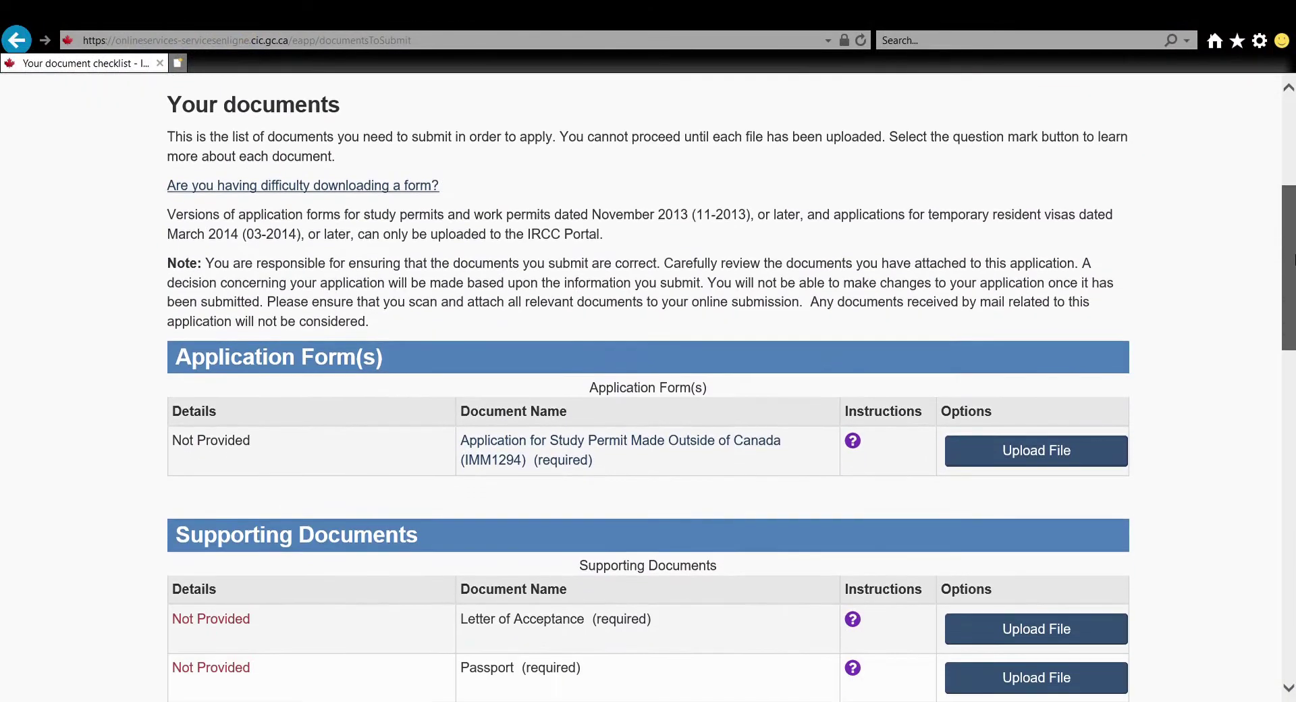
pyautogui.scroll(-2, 648, 392)
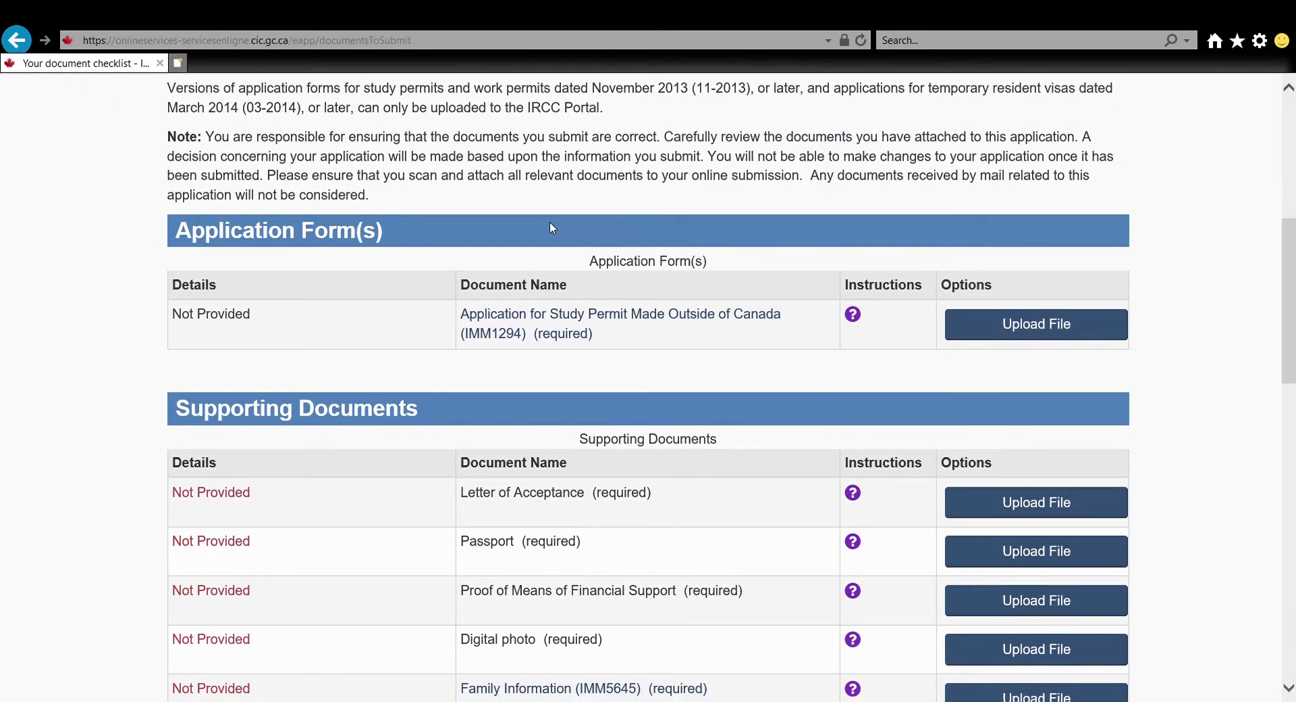
# Open the IMM1294 form and set the service language to English
pyautogui.click(565, 318)
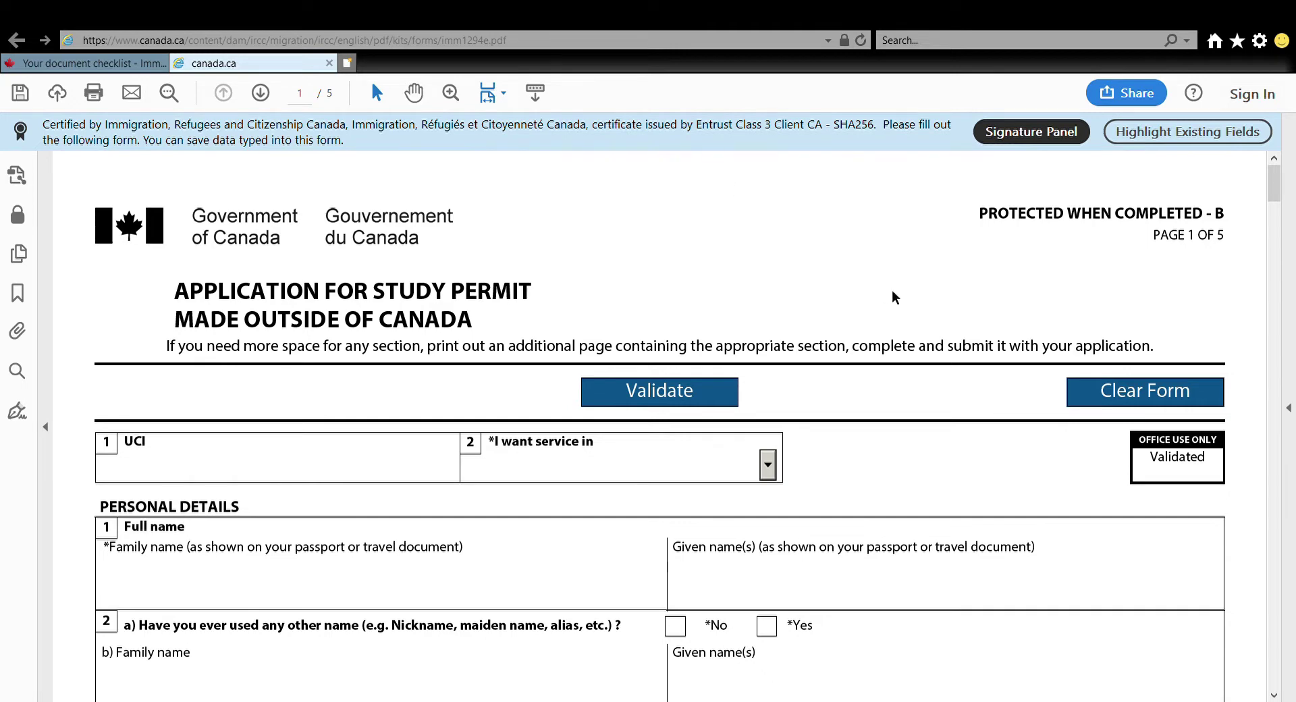
pyautogui.moveTo(1275, 193); pyautogui.dragTo(1276, 206)
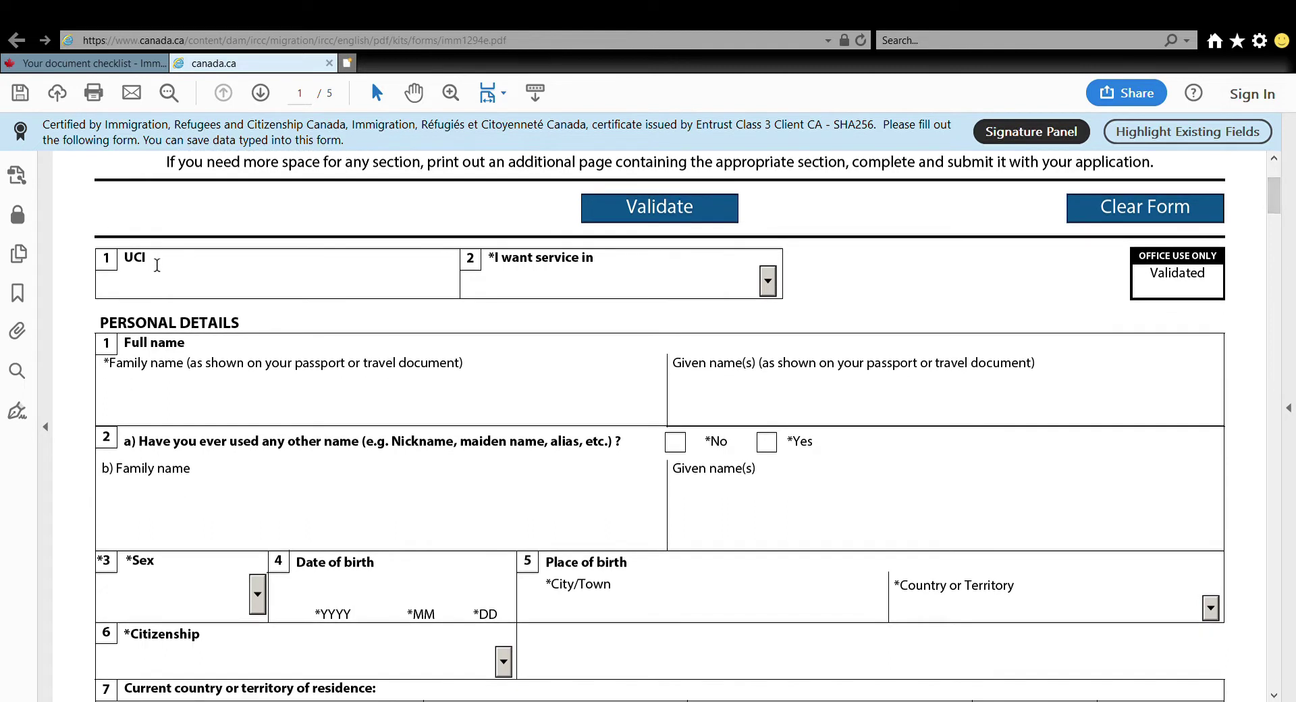
pyautogui.moveTo(156, 265); pyautogui.dragTo(133, 270)
pyautogui.click(145, 291)
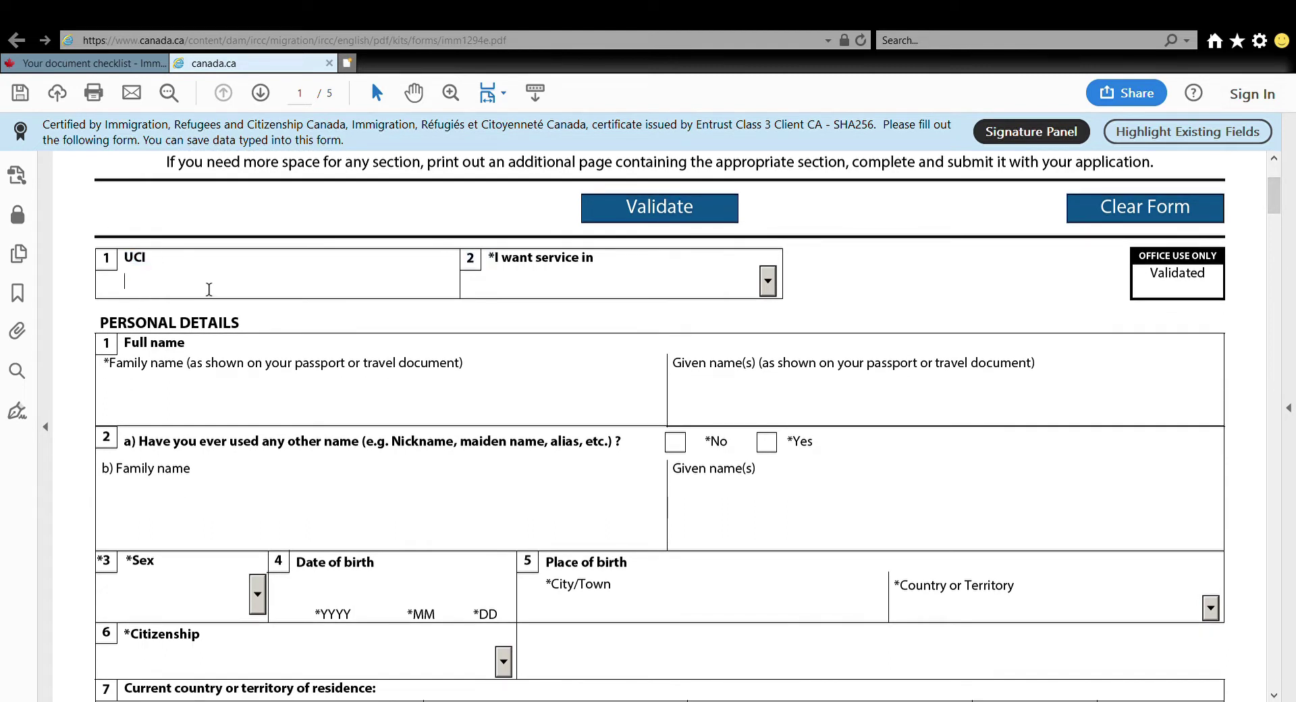
pyautogui.click(768, 281)
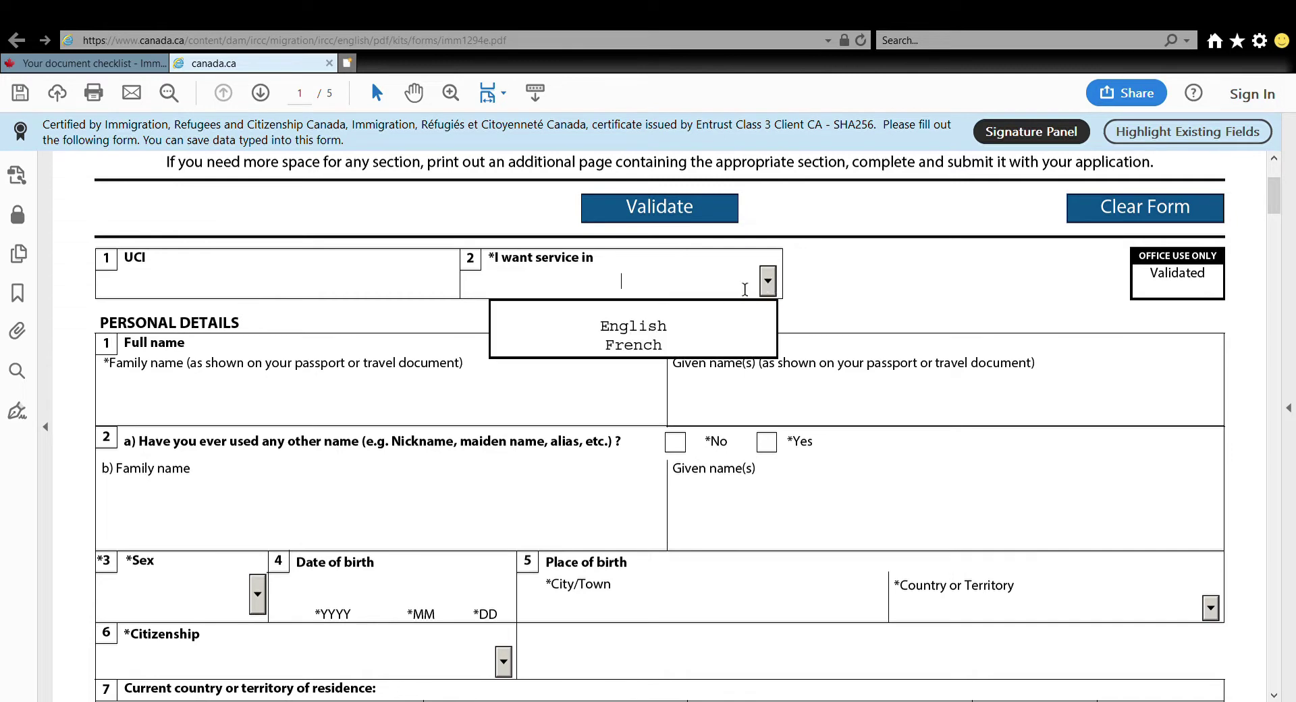
pyautogui.click(654, 327)
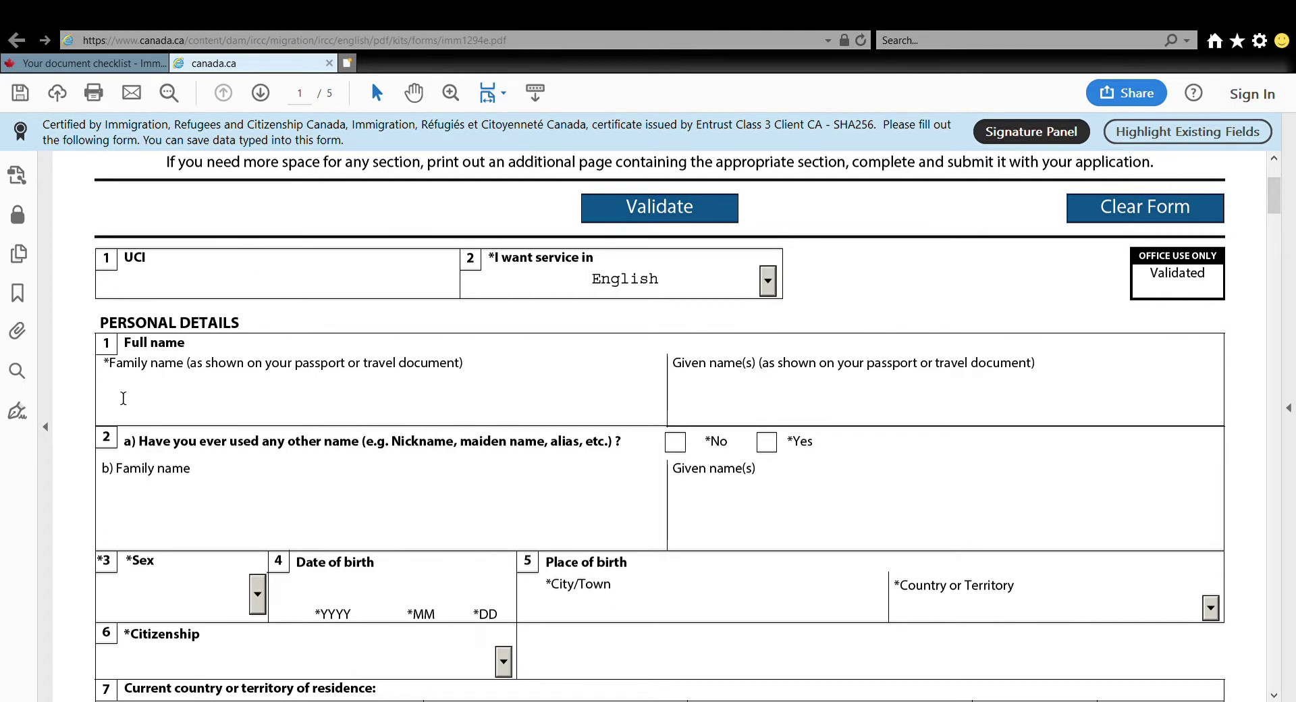
# Enter the applicant's family and given names and a previous family name, answering Yes to other names
pyautogui.click(739, 399)
pyautogui.write('Vry')
pyautogui.press('BackSpace')
pyautogui.press('BackSpace')
pyautogui.press('BackSpace')
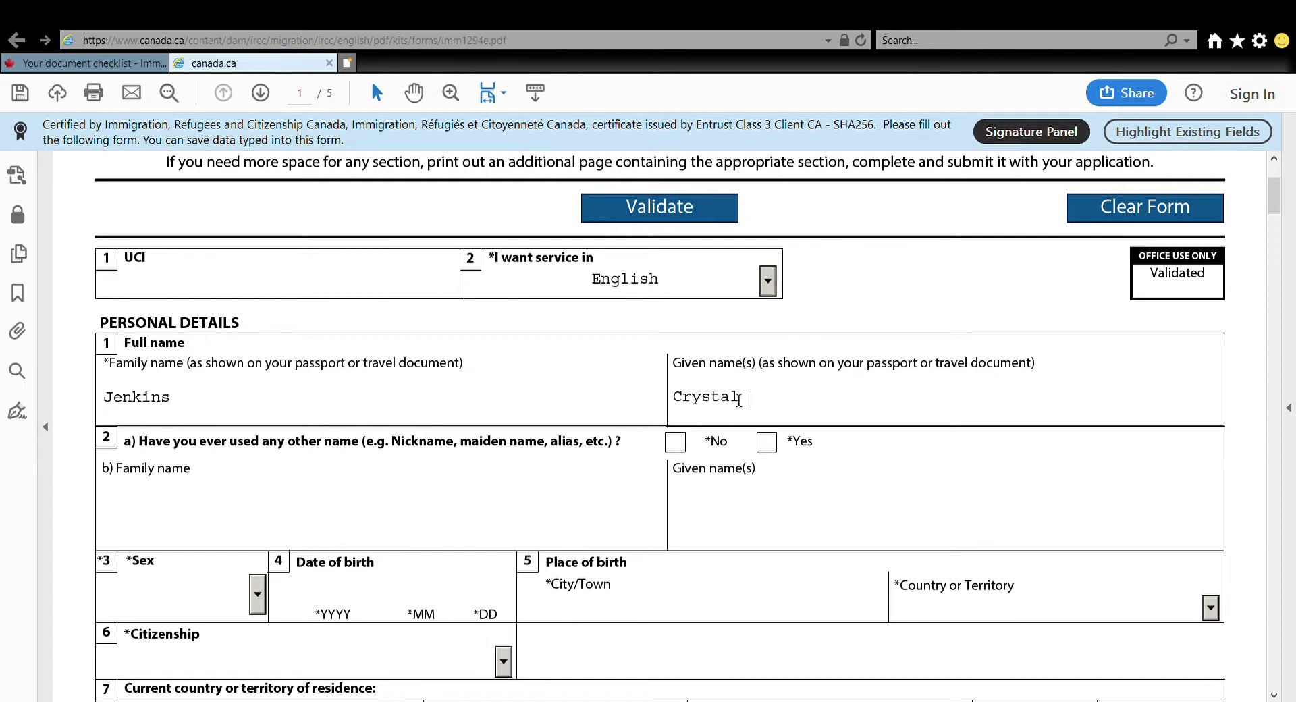
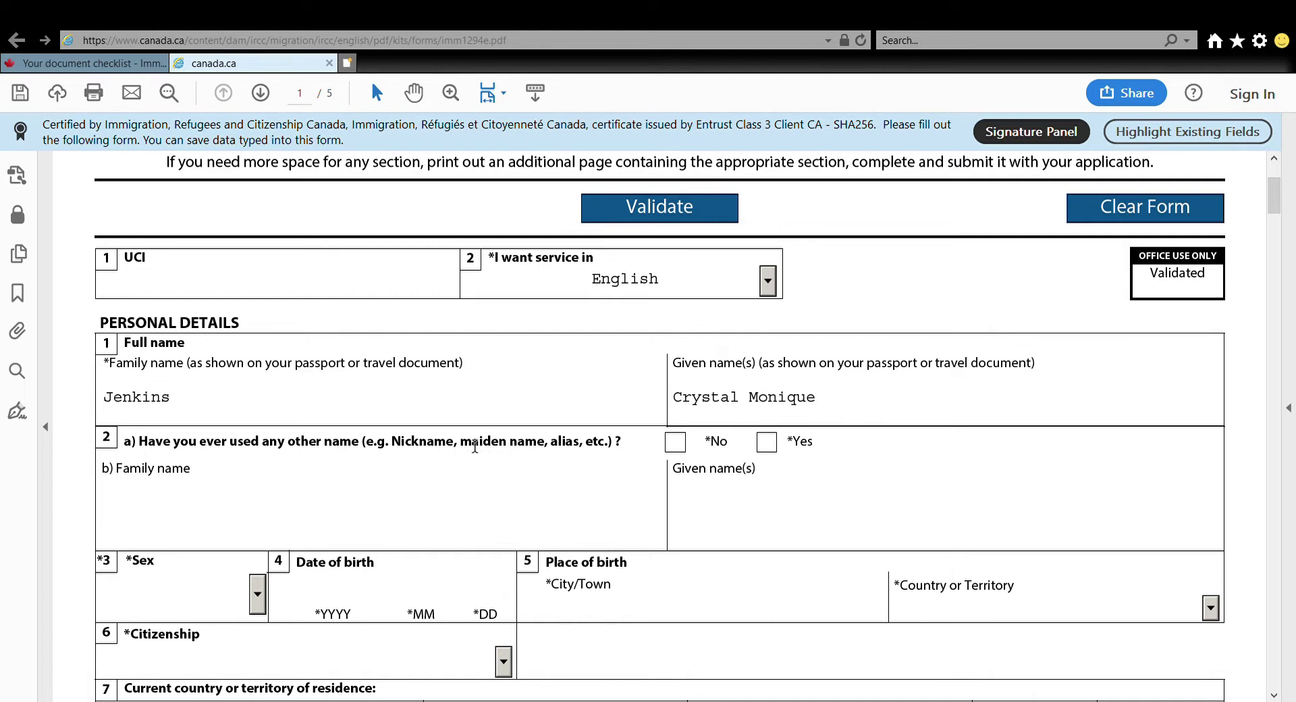
pyautogui.click(201, 531)
pyautogui.click(766, 442)
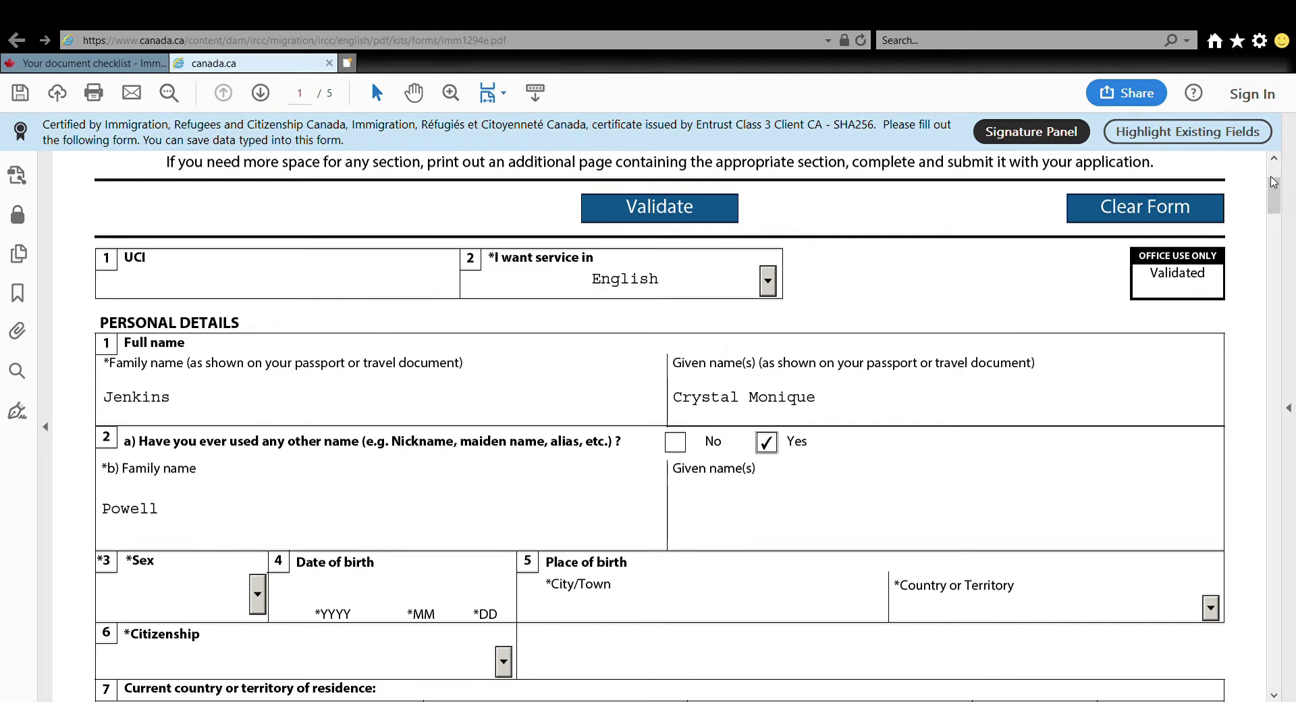
pyautogui.scroll(-3, 1222, 219)
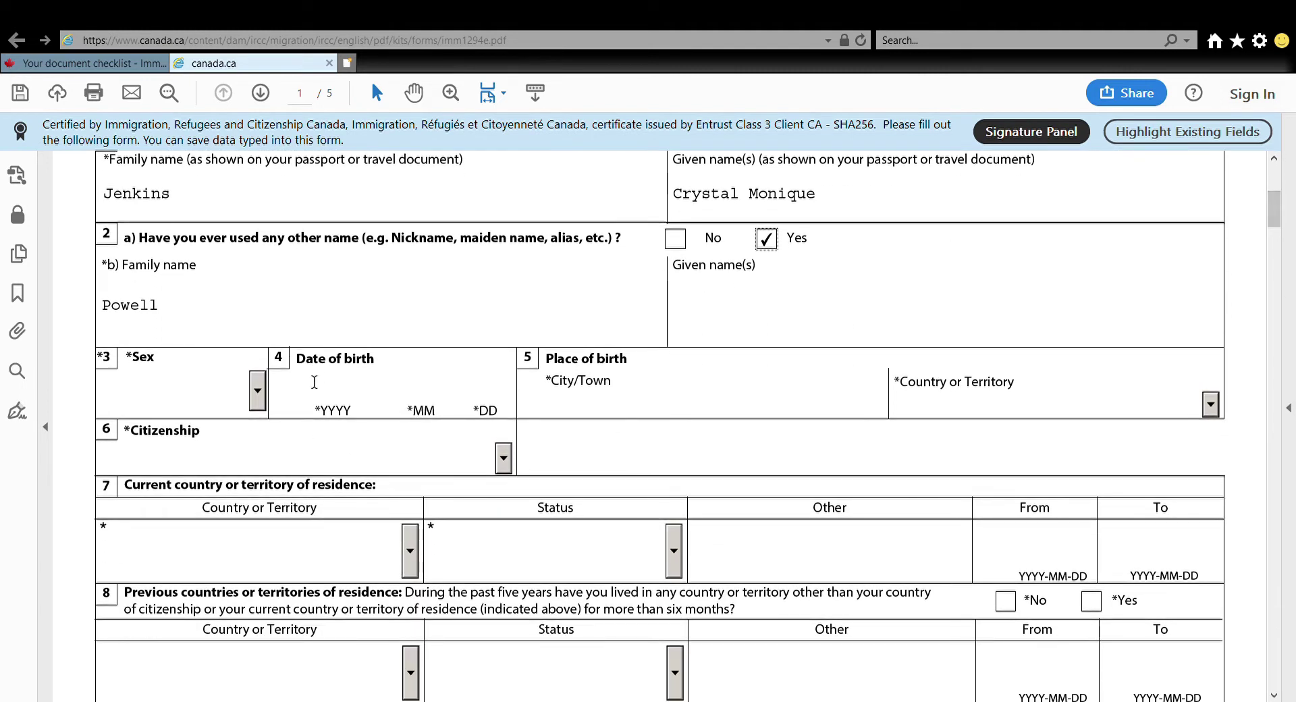
pyautogui.click(257, 402)
pyautogui.click(258, 404)
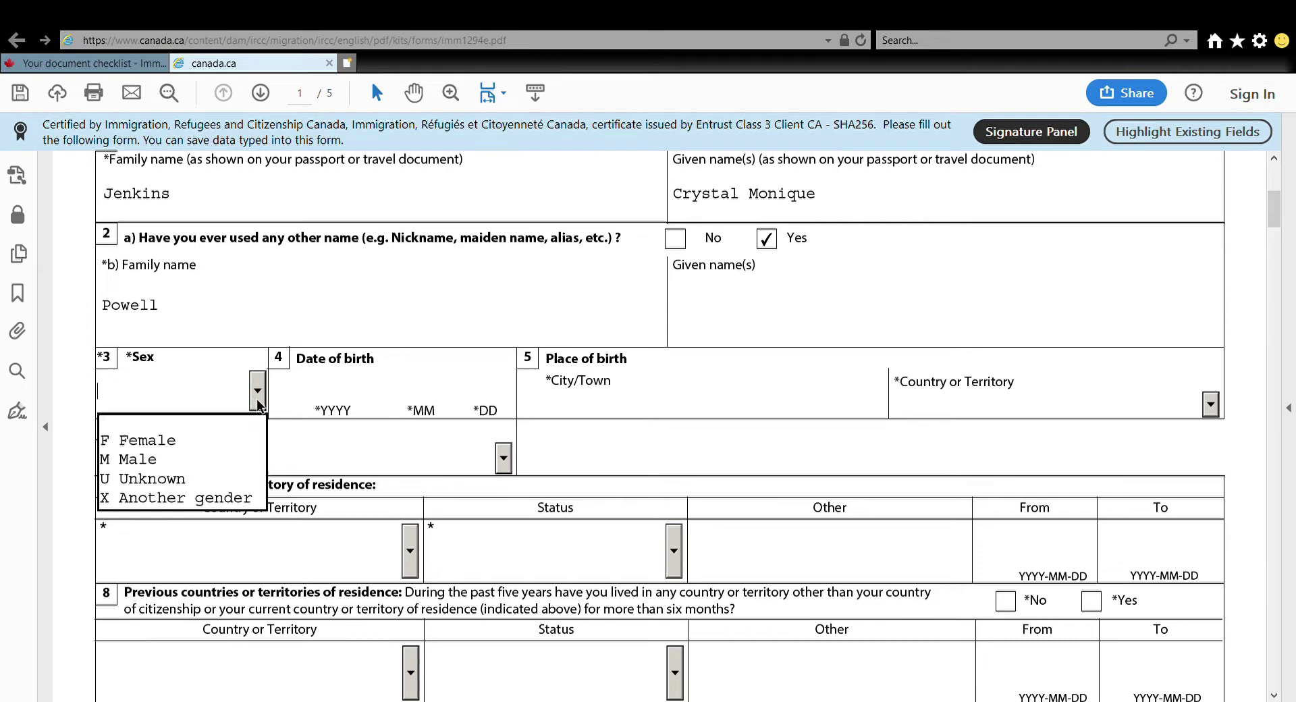
pyautogui.click(170, 446)
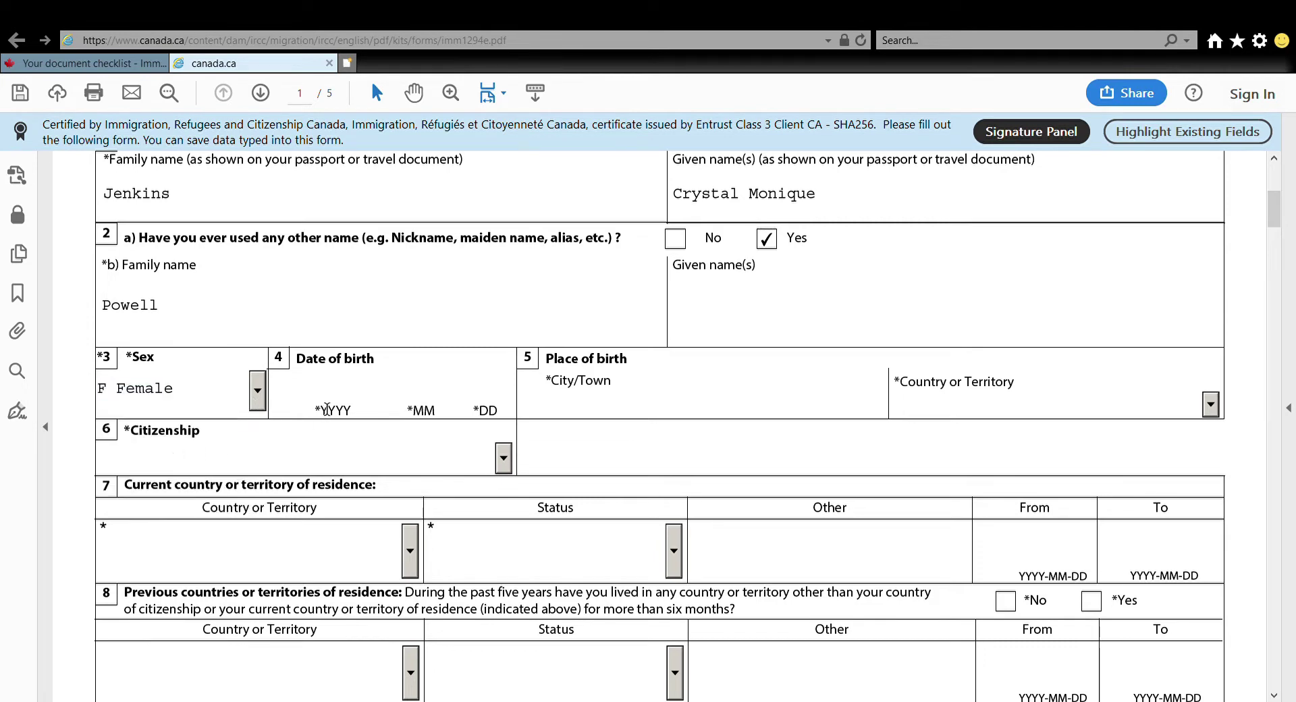
pyautogui.click(334, 393)
pyautogui.click(619, 404)
pyautogui.write('Kingston')
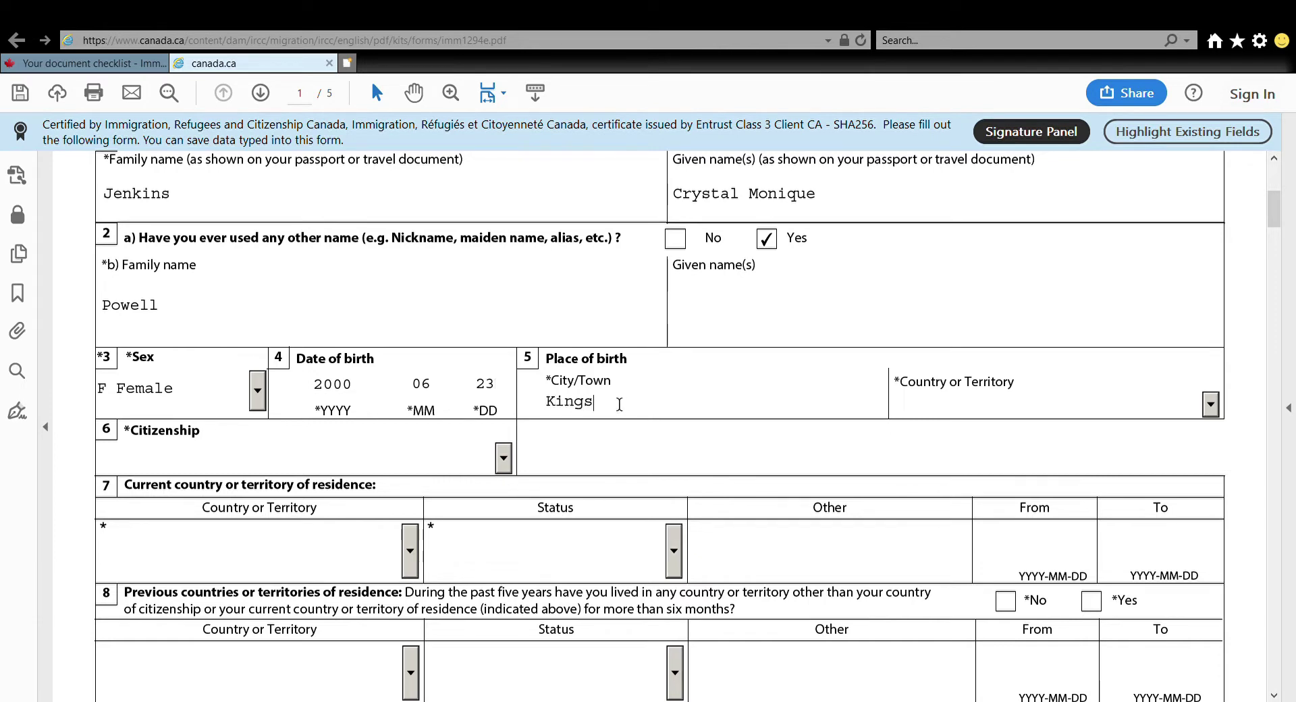
# Set Jamaica as birth country, citizenship and current residence, with residence status Citizen
pyautogui.click(1211, 405)
pyautogui.write('Jamaica')
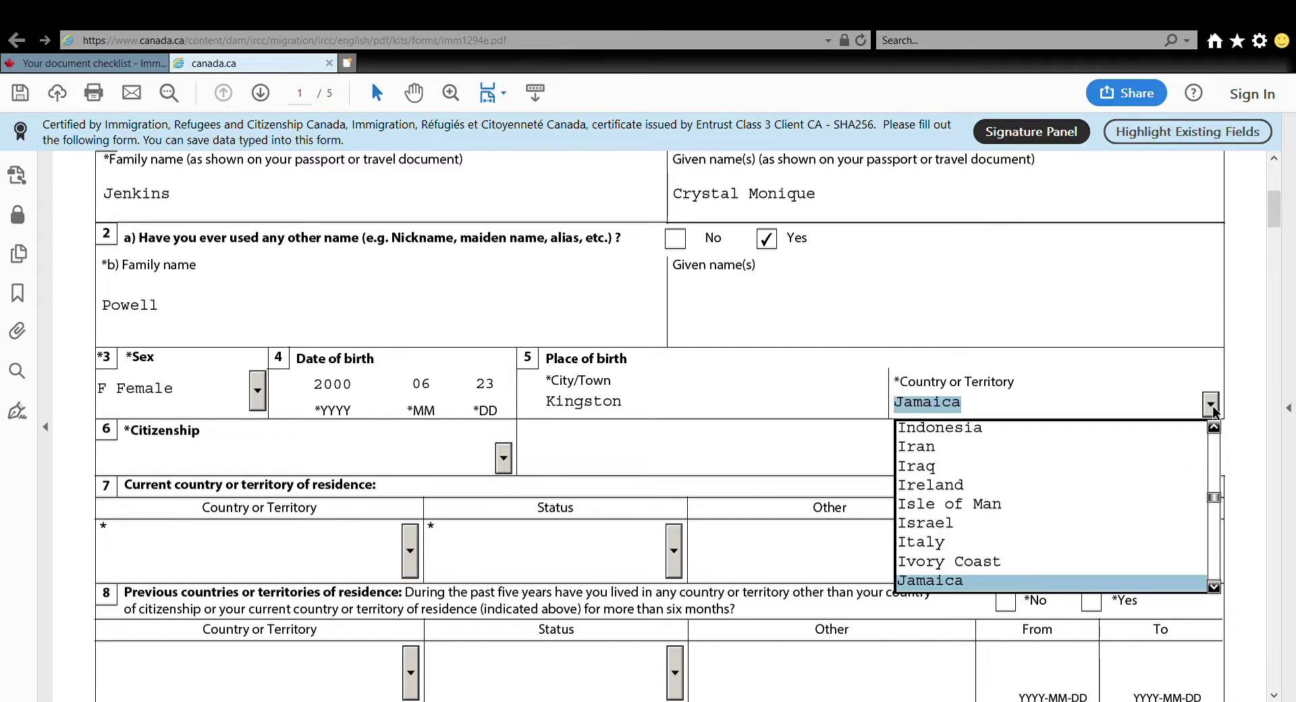
pyautogui.press('Return')
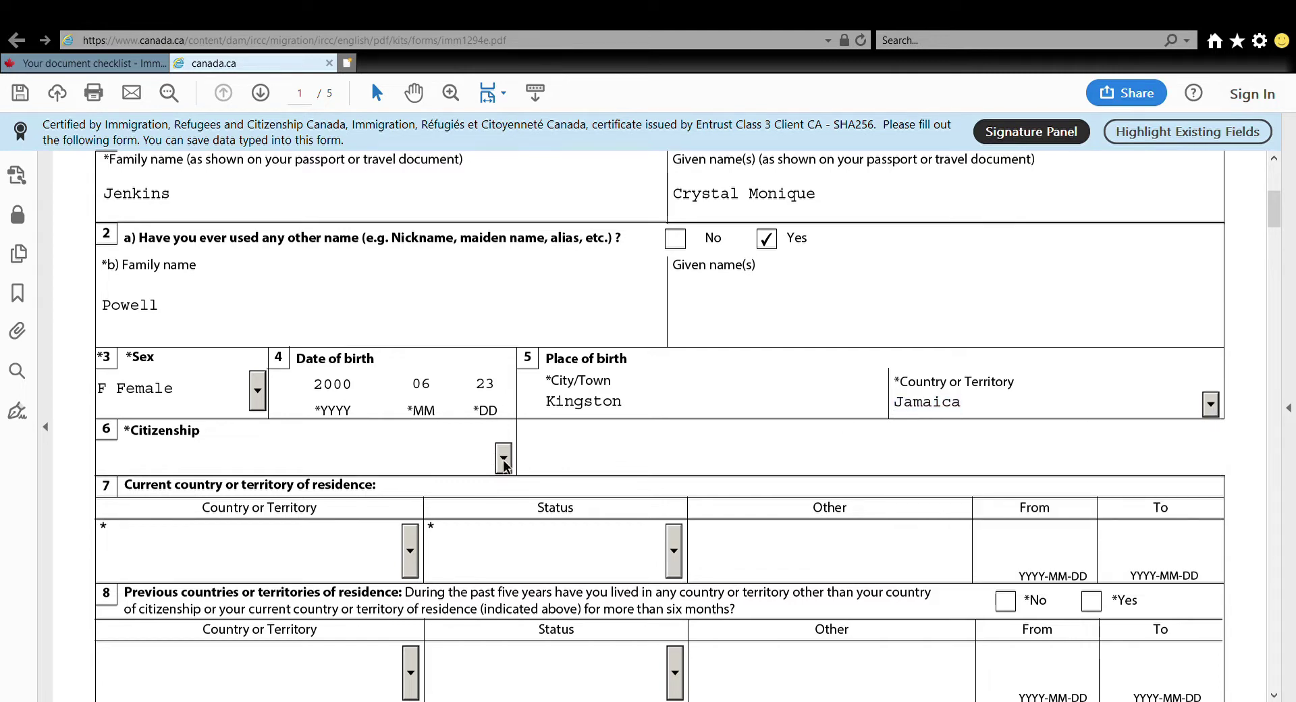
pyautogui.click(504, 459)
pyautogui.write('Jamaica')
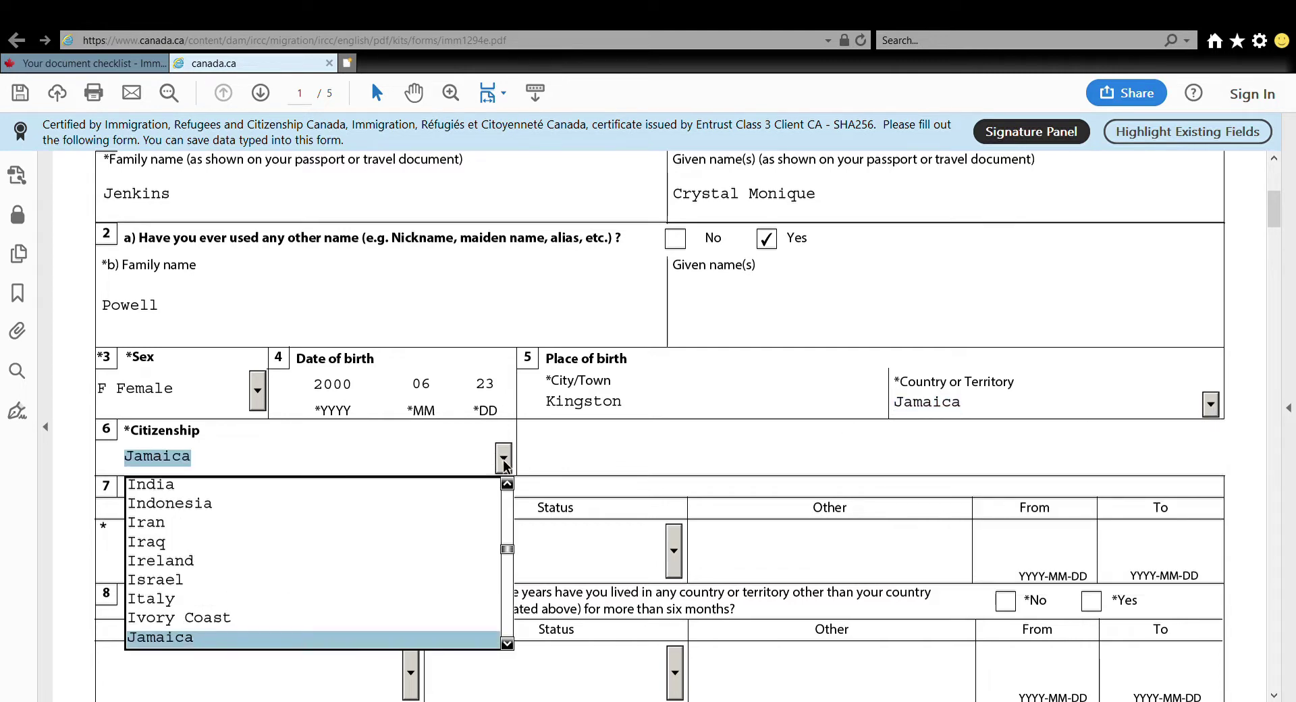
pyautogui.press('Return')
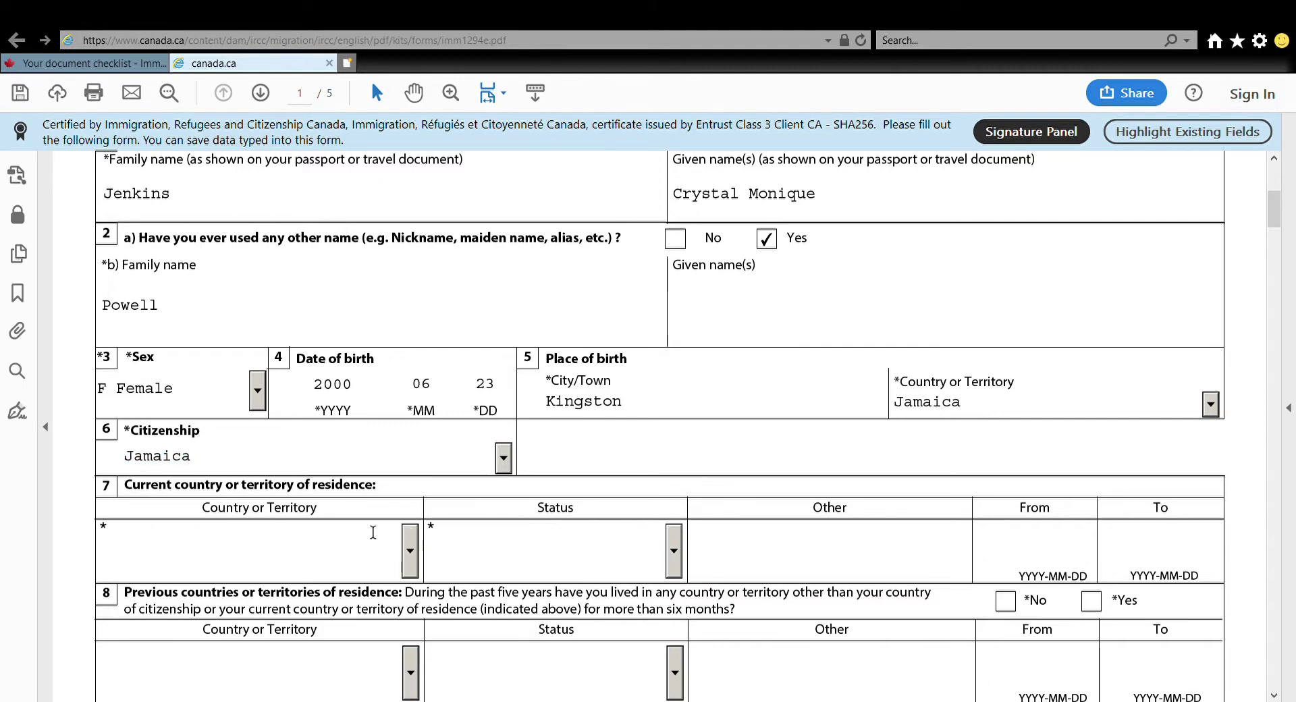
pyautogui.click(417, 569)
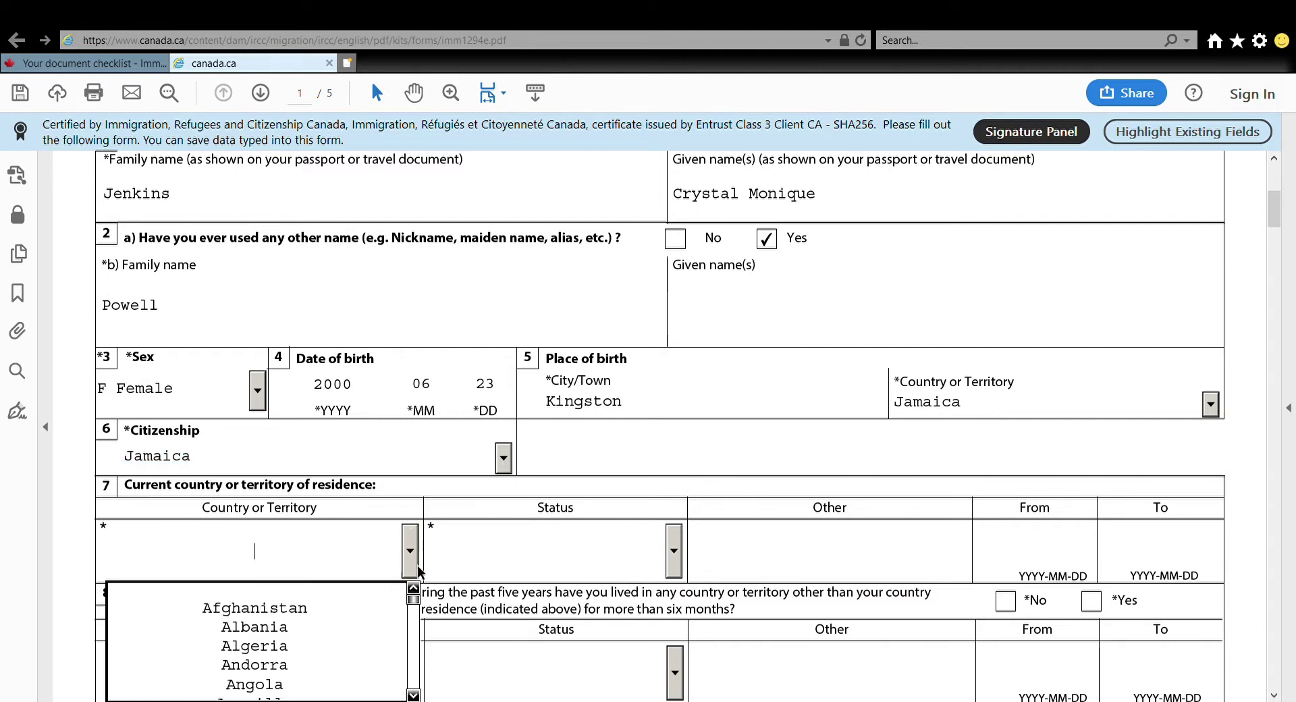
pyautogui.write('Jamaica')
pyautogui.press('Return')
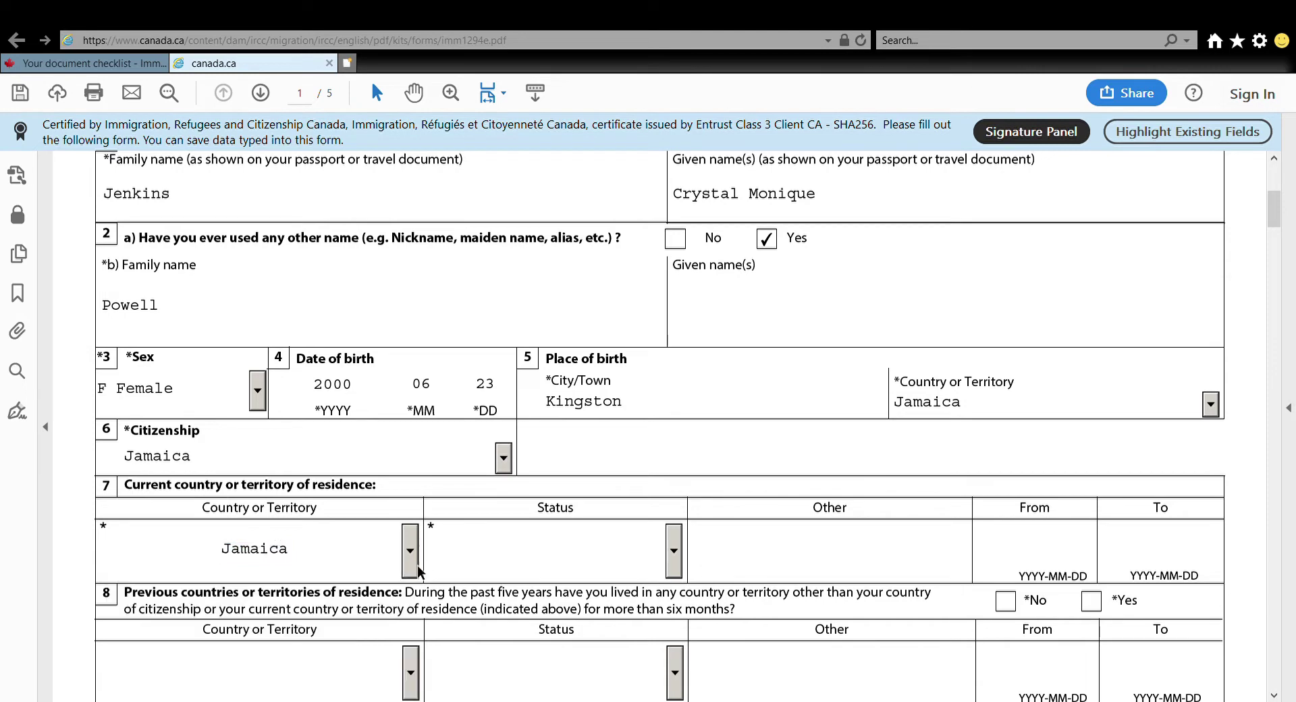
pyautogui.click(673, 551)
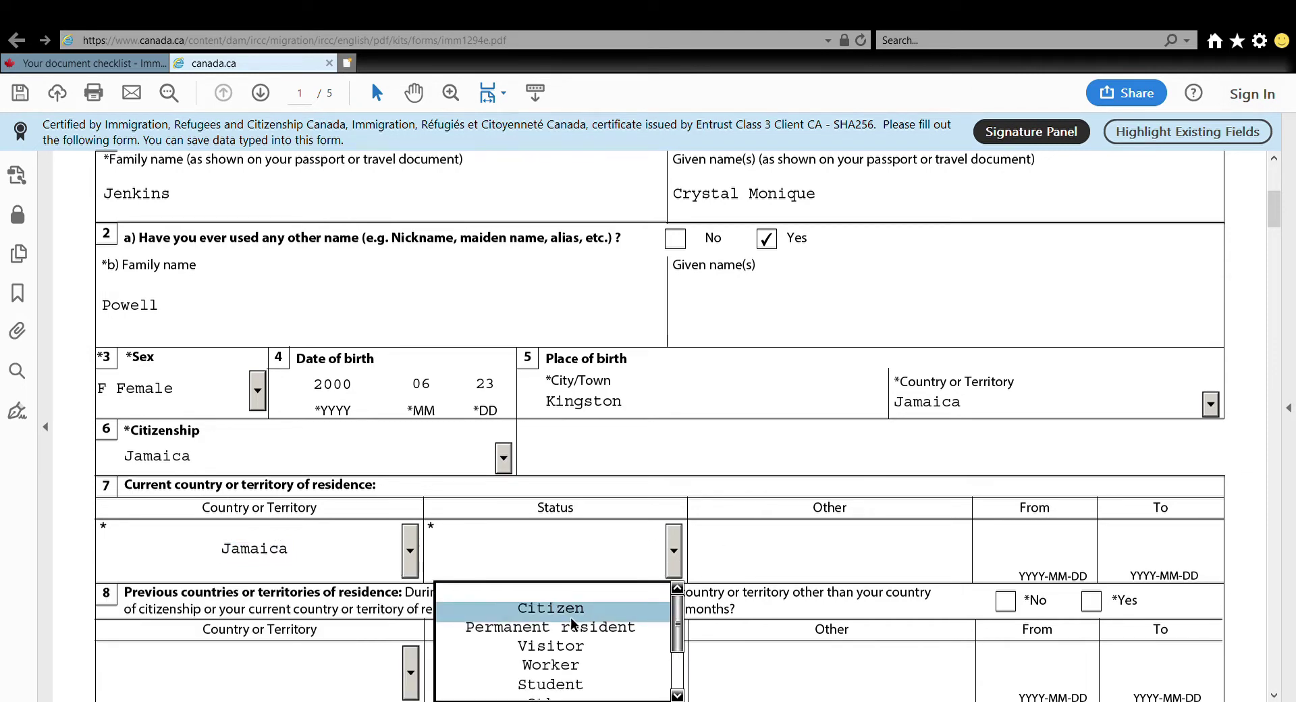
pyautogui.click(571, 618)
pyautogui.scroll(-4, 1274, 256)
pyautogui.moveTo(1276, 234); pyautogui.dragTo(1276, 237)
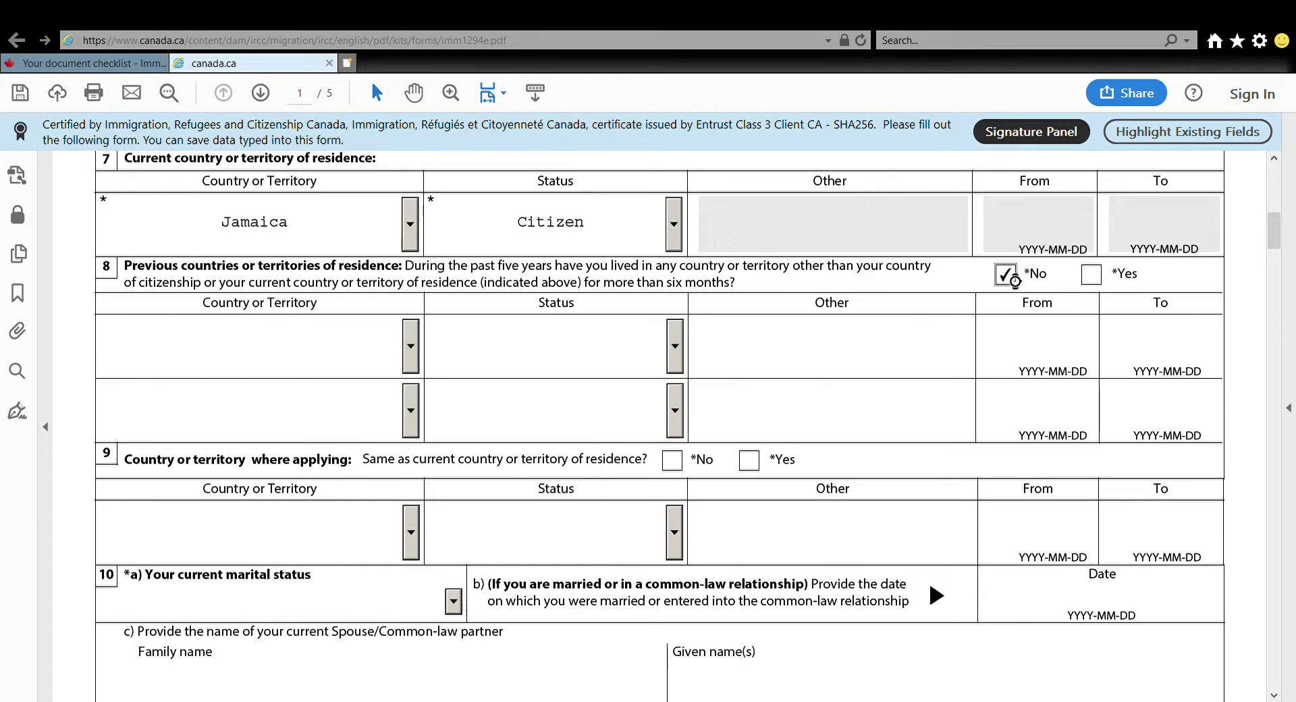
# Answer No to previous countries of residence and Yes to applying from the residence country
pyautogui.click(1010, 274)
pyautogui.scroll(-2, 1275, 242)
pyautogui.scroll(-2, 1275, 241)
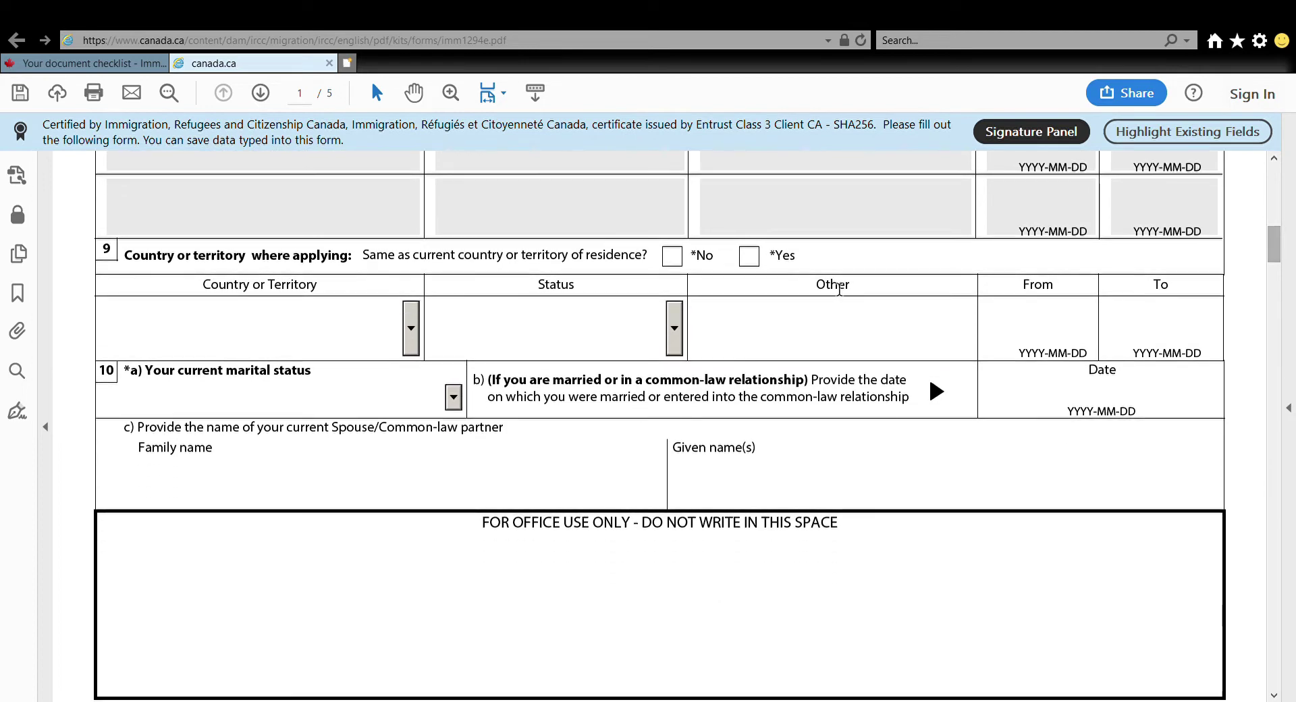
pyautogui.click(750, 257)
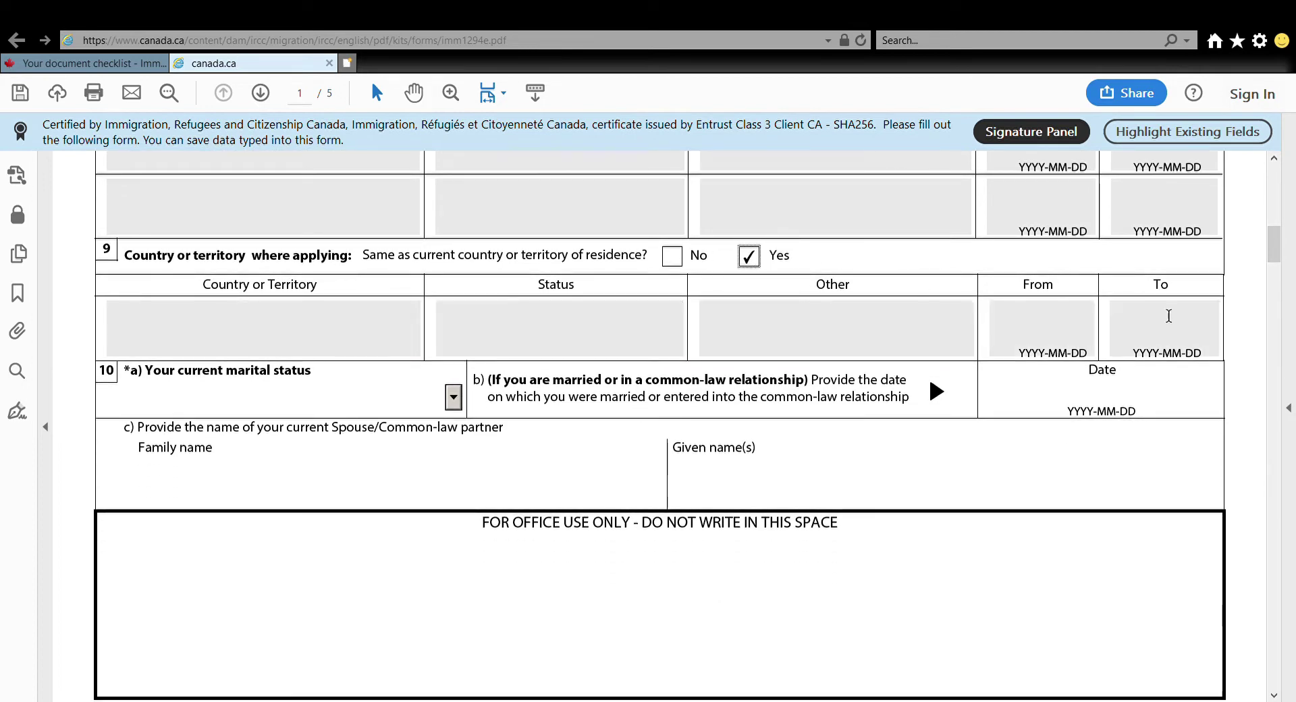
# Set marital status Married since 2011-11-25 and enter the spouse's family and given names
pyautogui.click(454, 397)
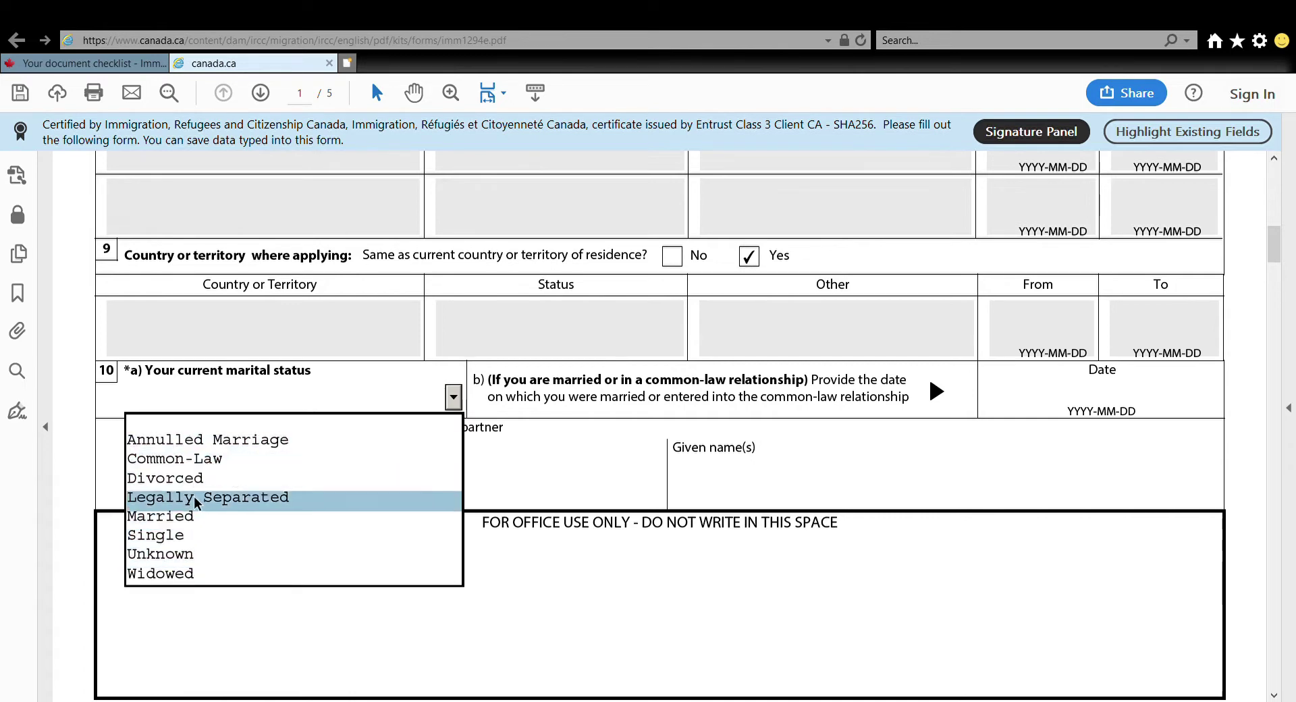
pyautogui.click(201, 517)
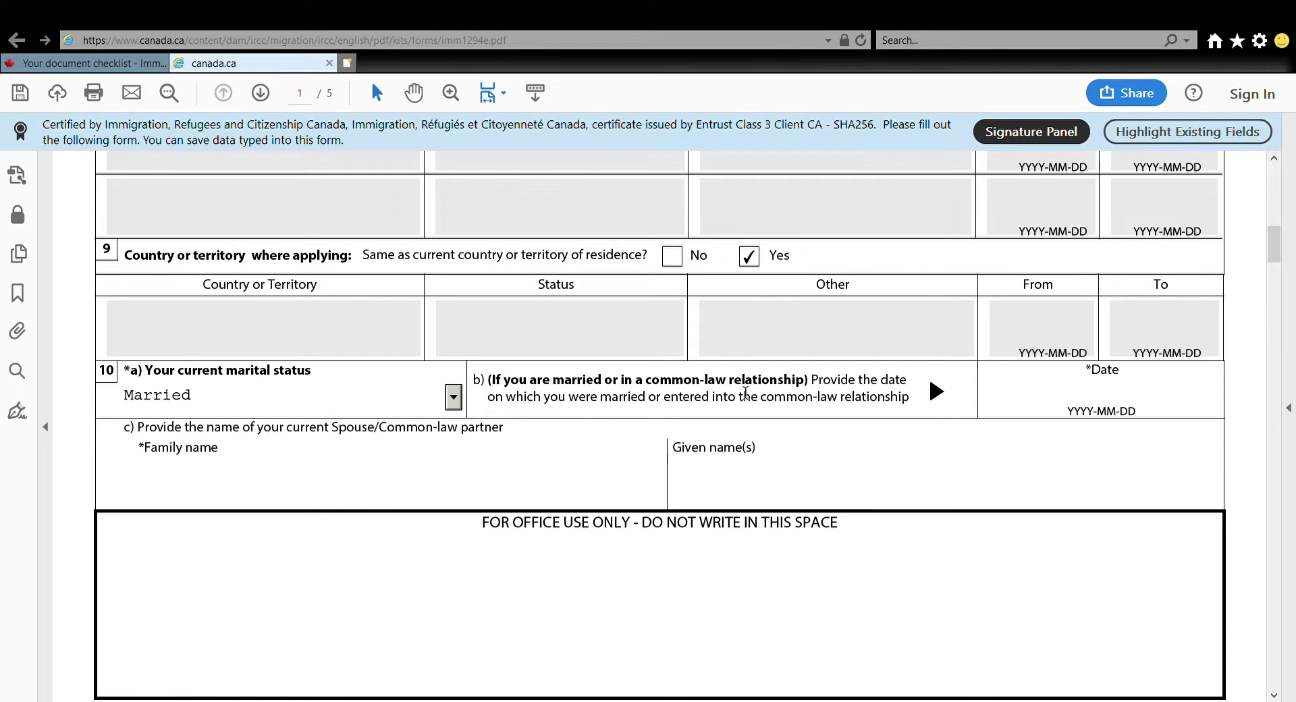
pyautogui.click(1100, 393)
pyautogui.write('2011')
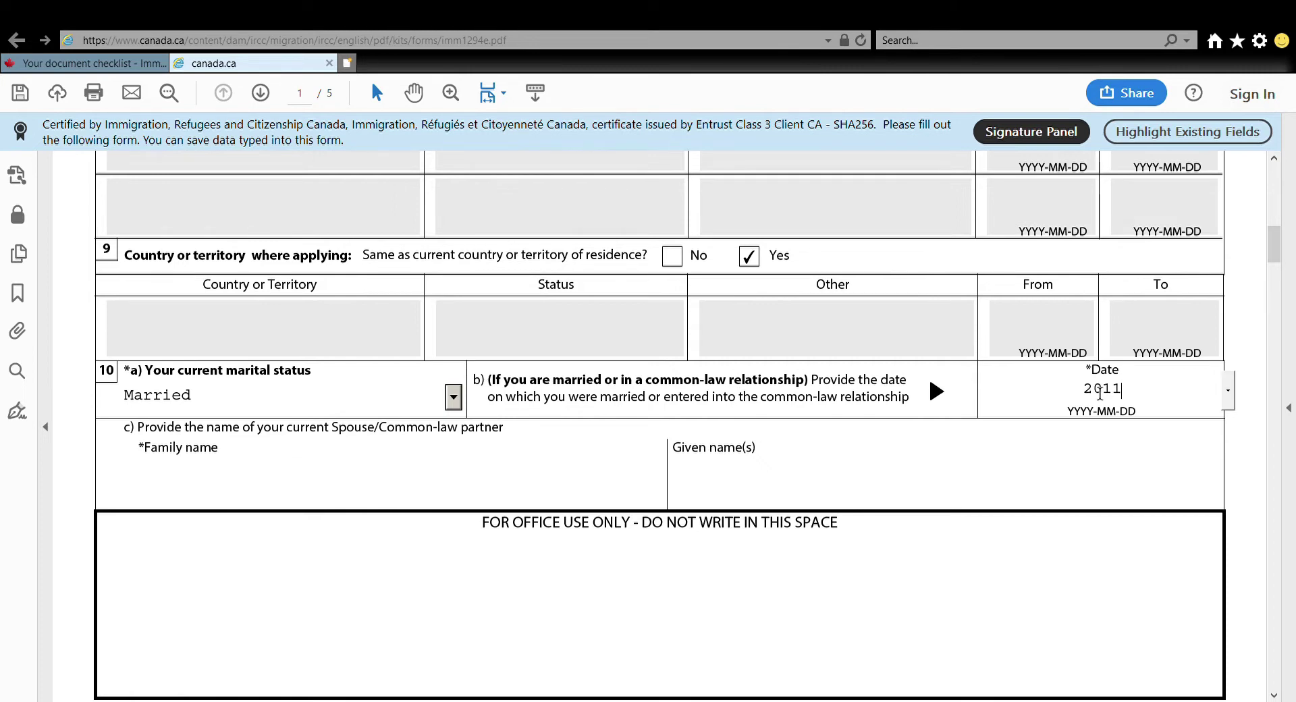
pyautogui.write('-11-25')
pyautogui.click(254, 492)
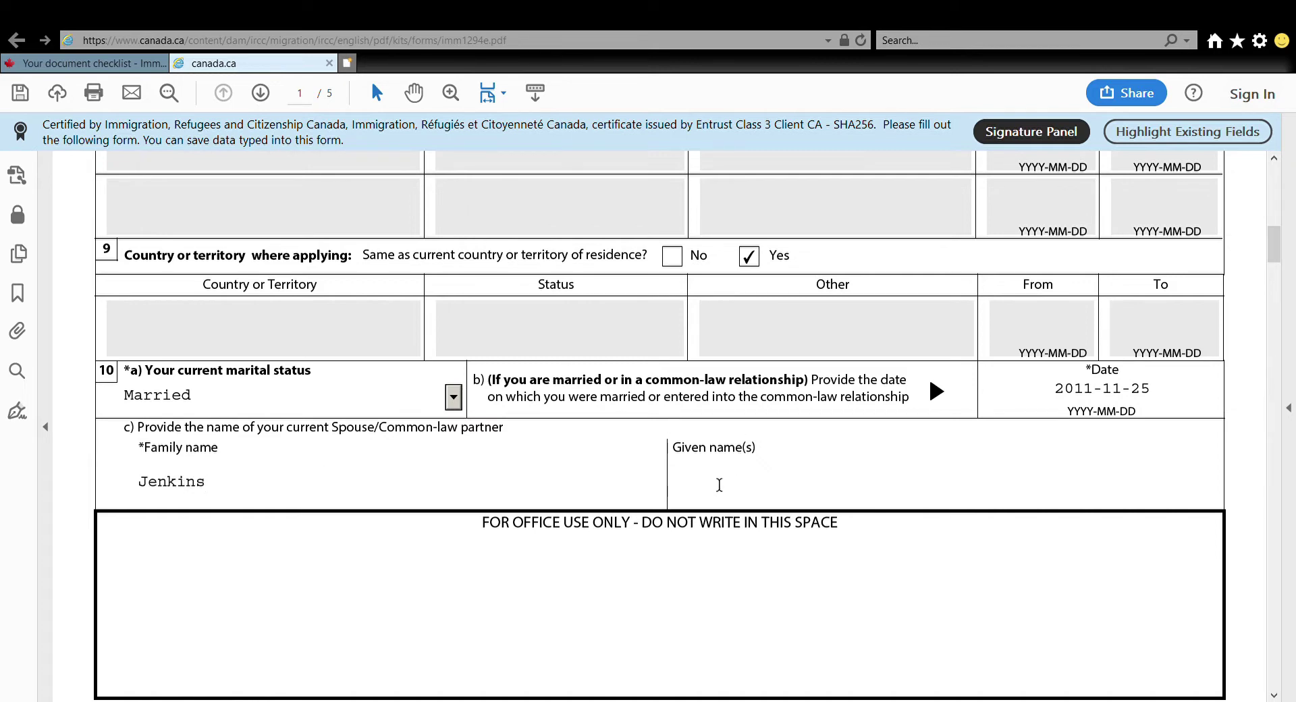
pyautogui.click(719, 485)
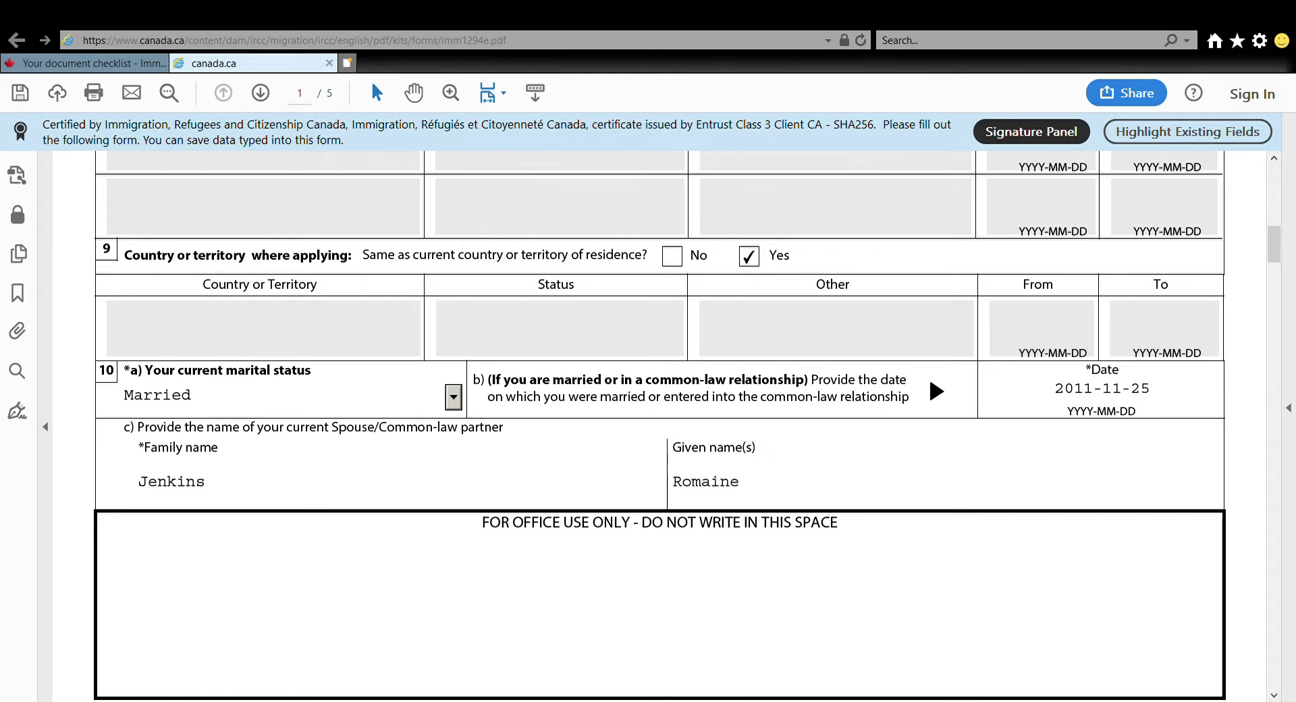
pyautogui.moveTo(1282, 244); pyautogui.dragTo(1284, 290)
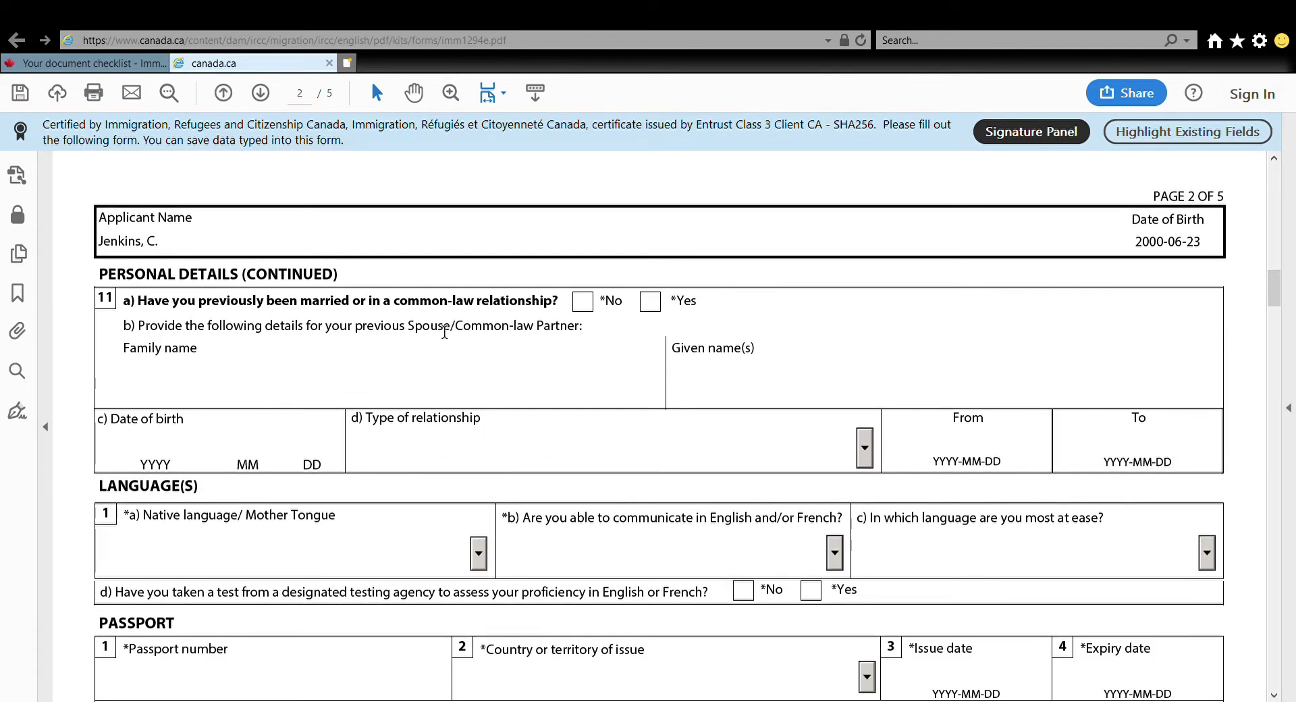
# Answer No to a previous marriage and choose English as native and communication language
pyautogui.click(582, 301)
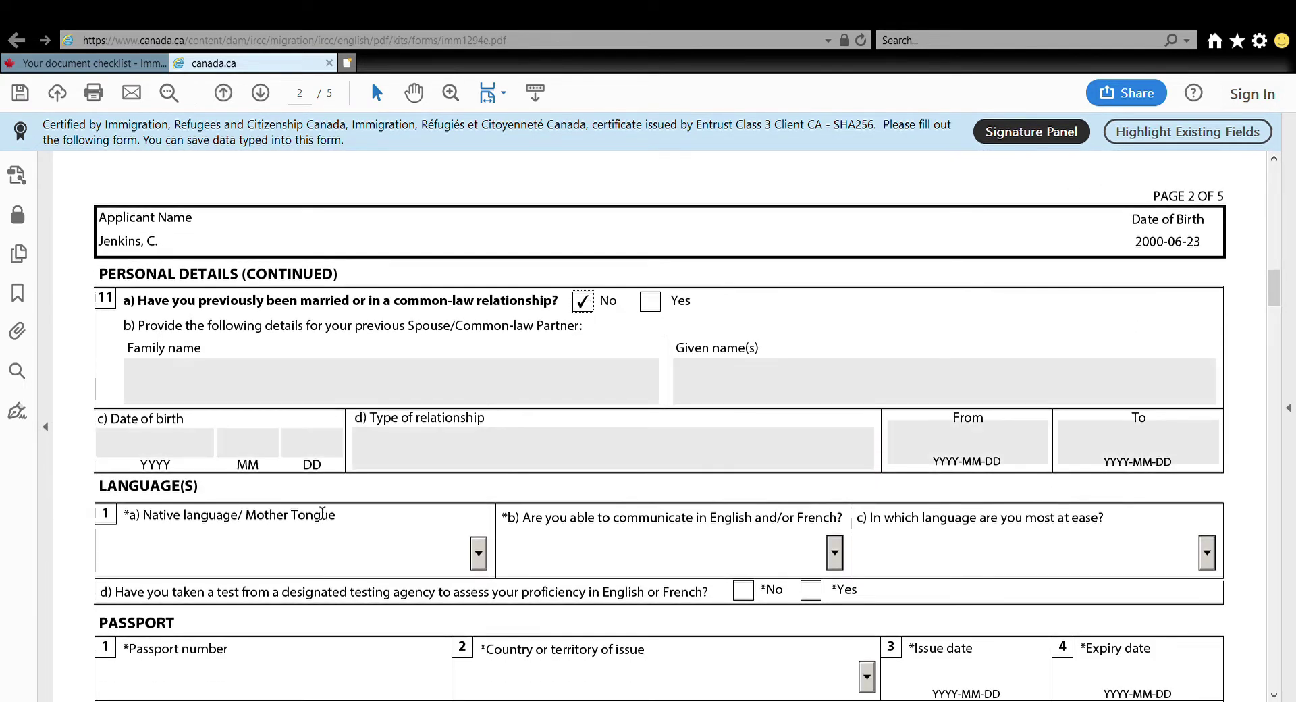
pyautogui.click(479, 555)
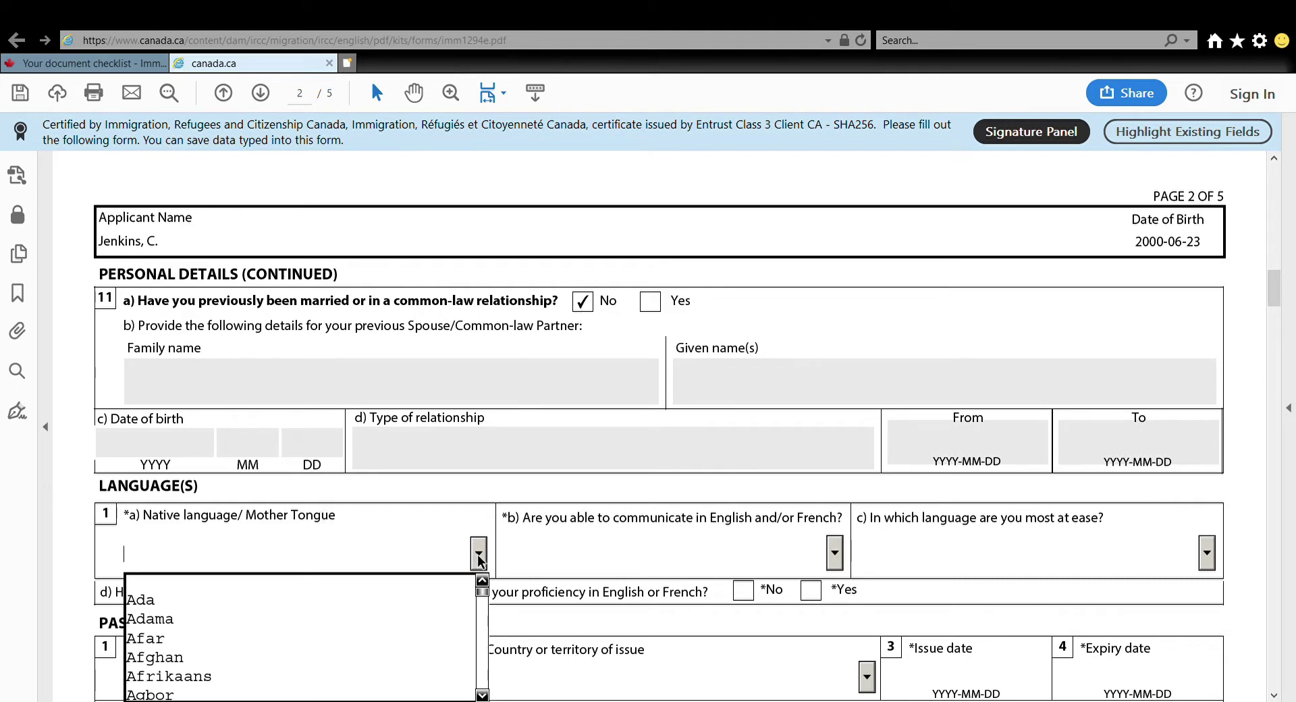
pyautogui.press('e')
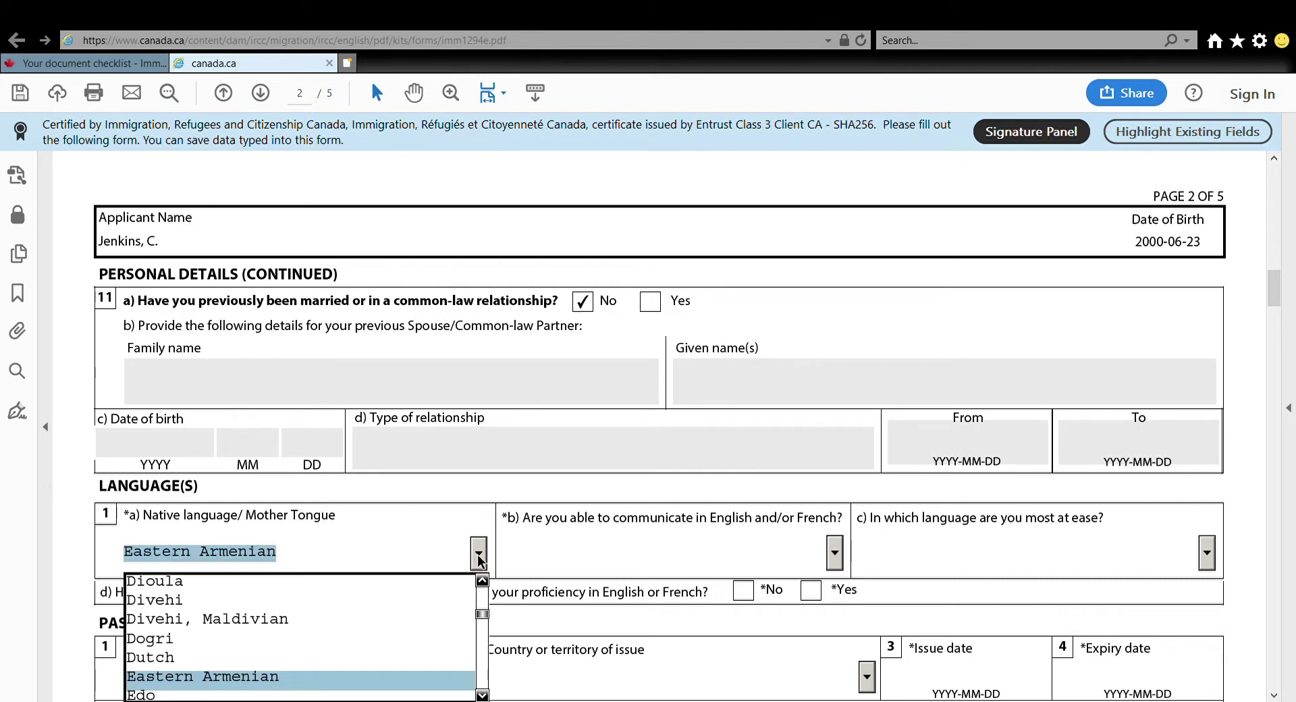
pyautogui.press('Down')
pyautogui.press('Down')
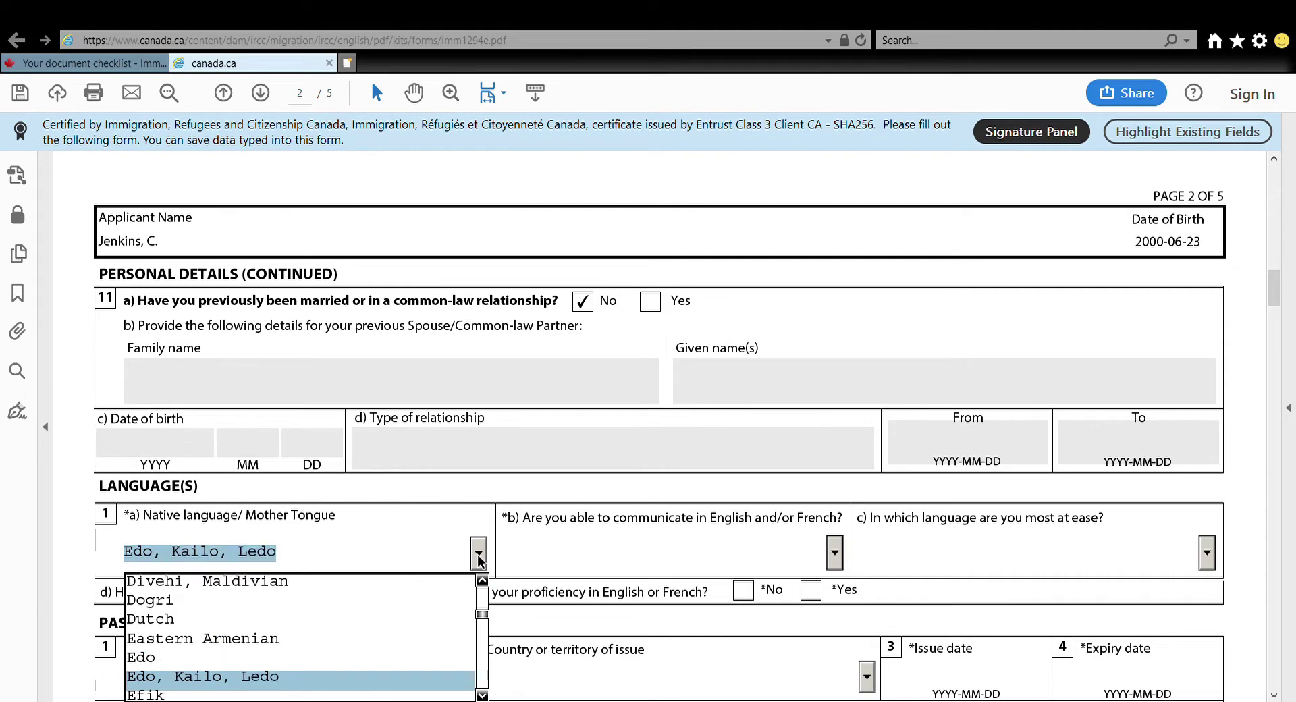
pyautogui.press('Down')
pyautogui.press('Down')
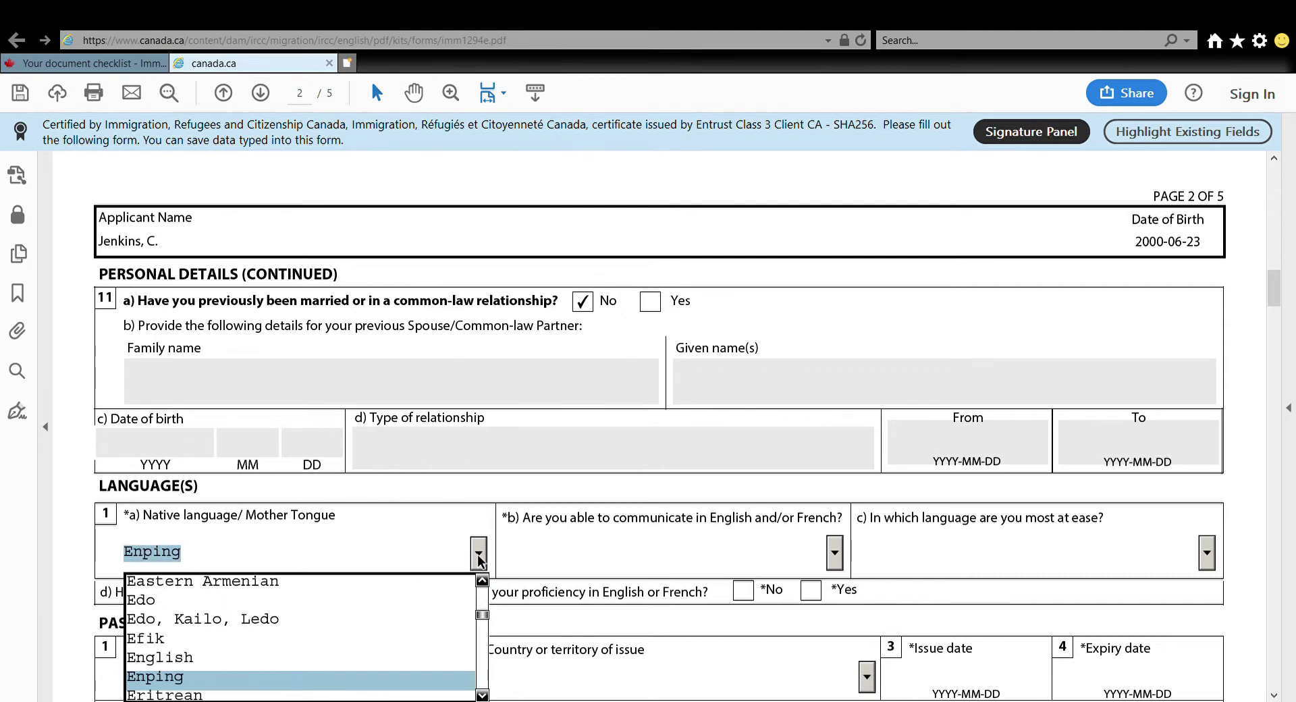
pyautogui.click(170, 658)
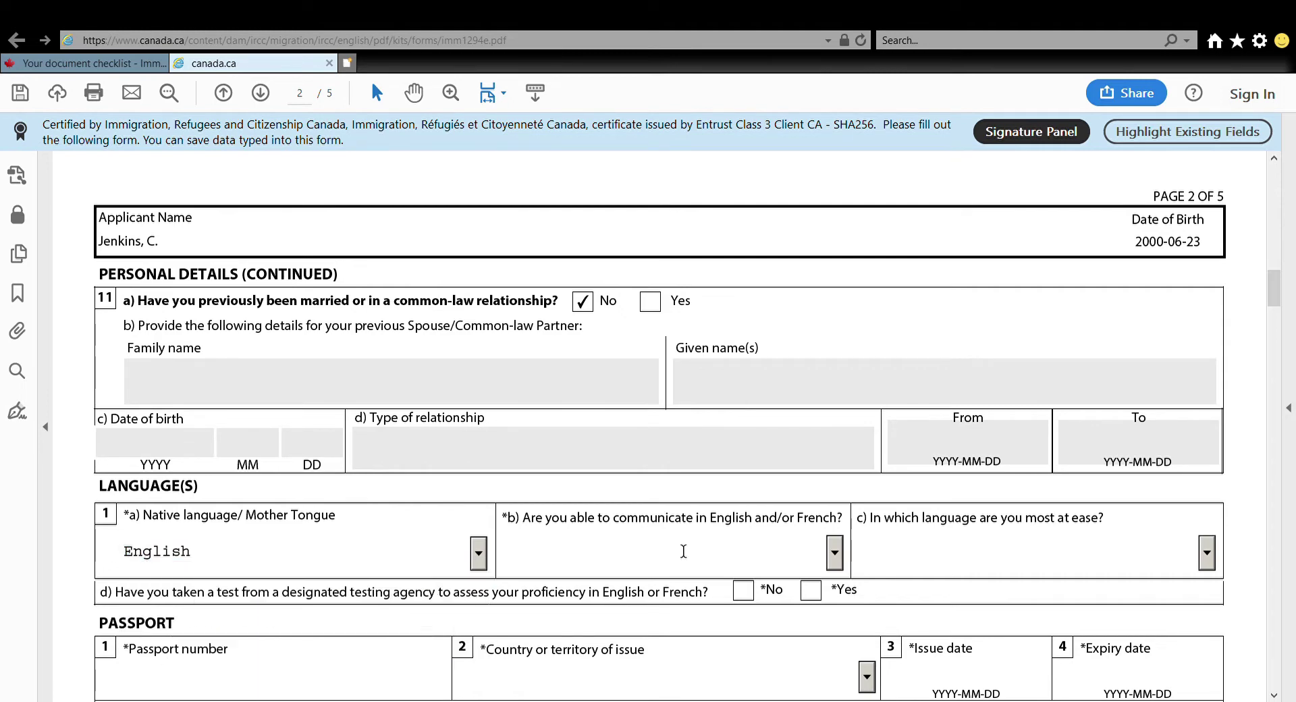
pyautogui.click(834, 555)
pyautogui.click(602, 599)
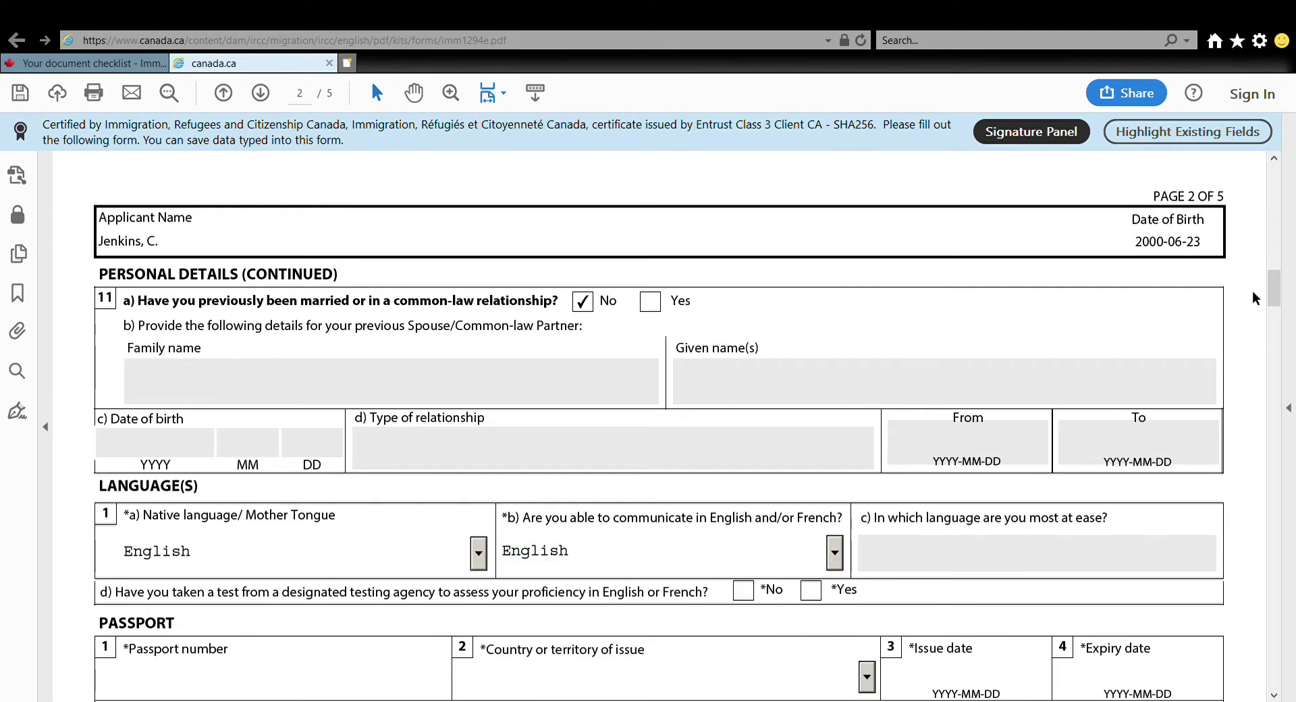
pyautogui.moveTo(1274, 294); pyautogui.dragTo(1274, 314)
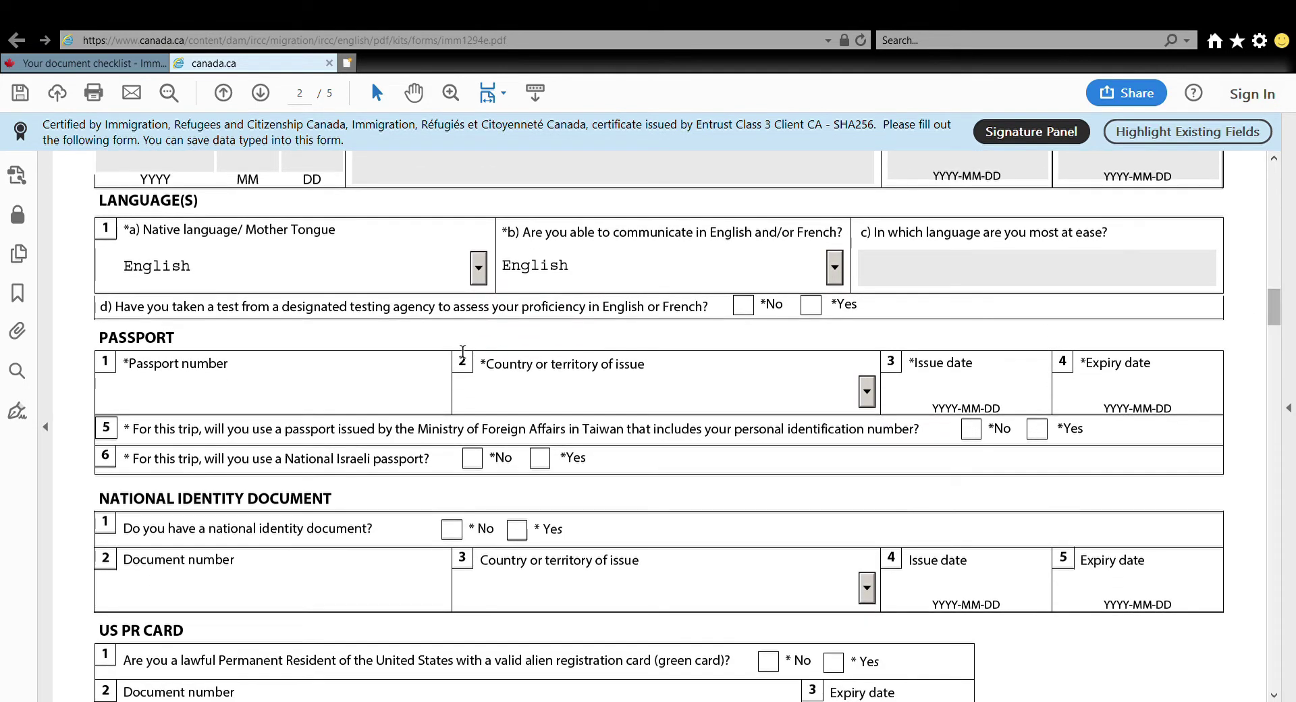
# Answer No to the language test and enter passport number, Jamaica, issued 2020-05-06, expiring 2030-05-05
pyautogui.click(751, 307)
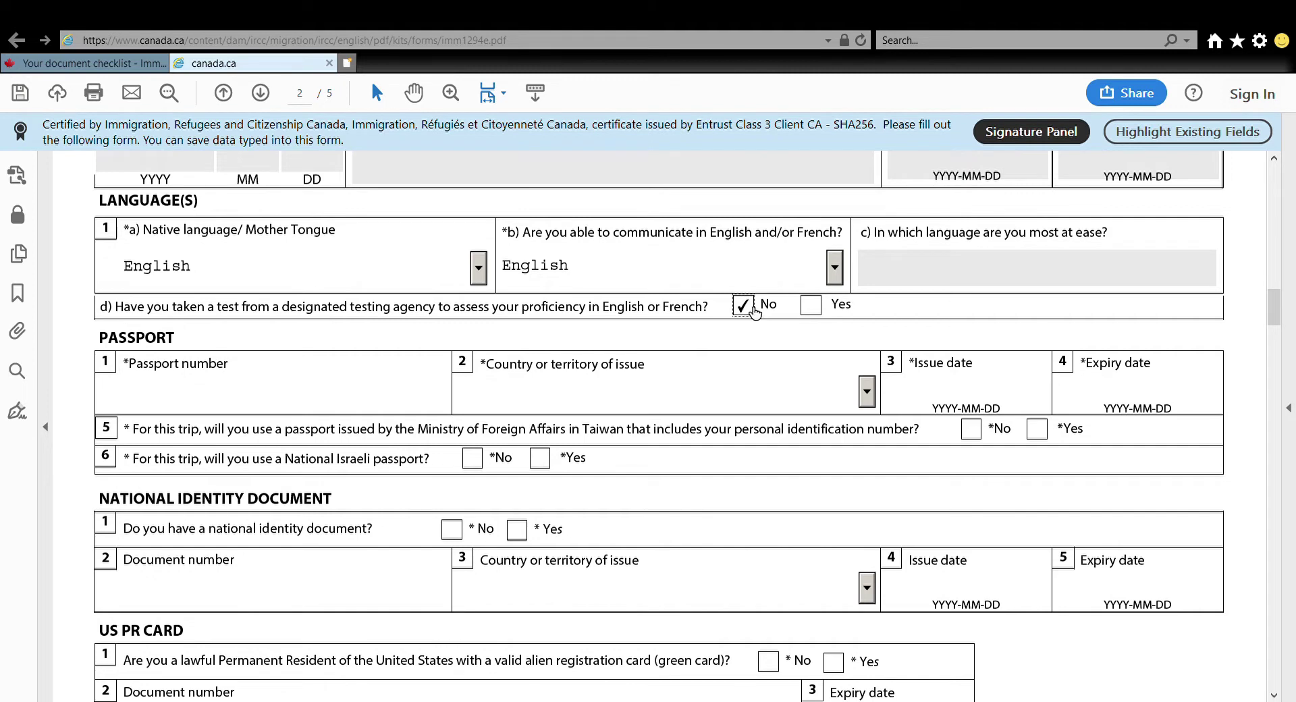
pyautogui.click(161, 401)
pyautogui.click(864, 399)
pyautogui.write('j')
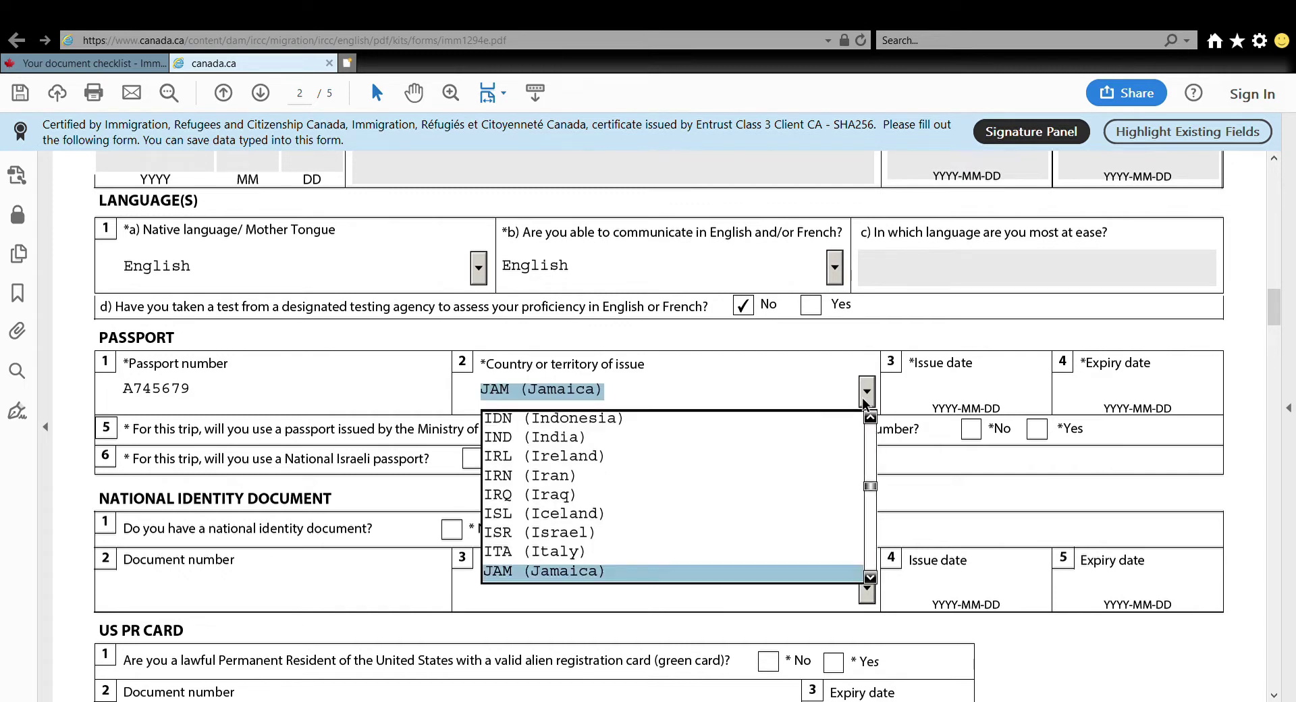
pyautogui.press('Return')
pyautogui.click(943, 399)
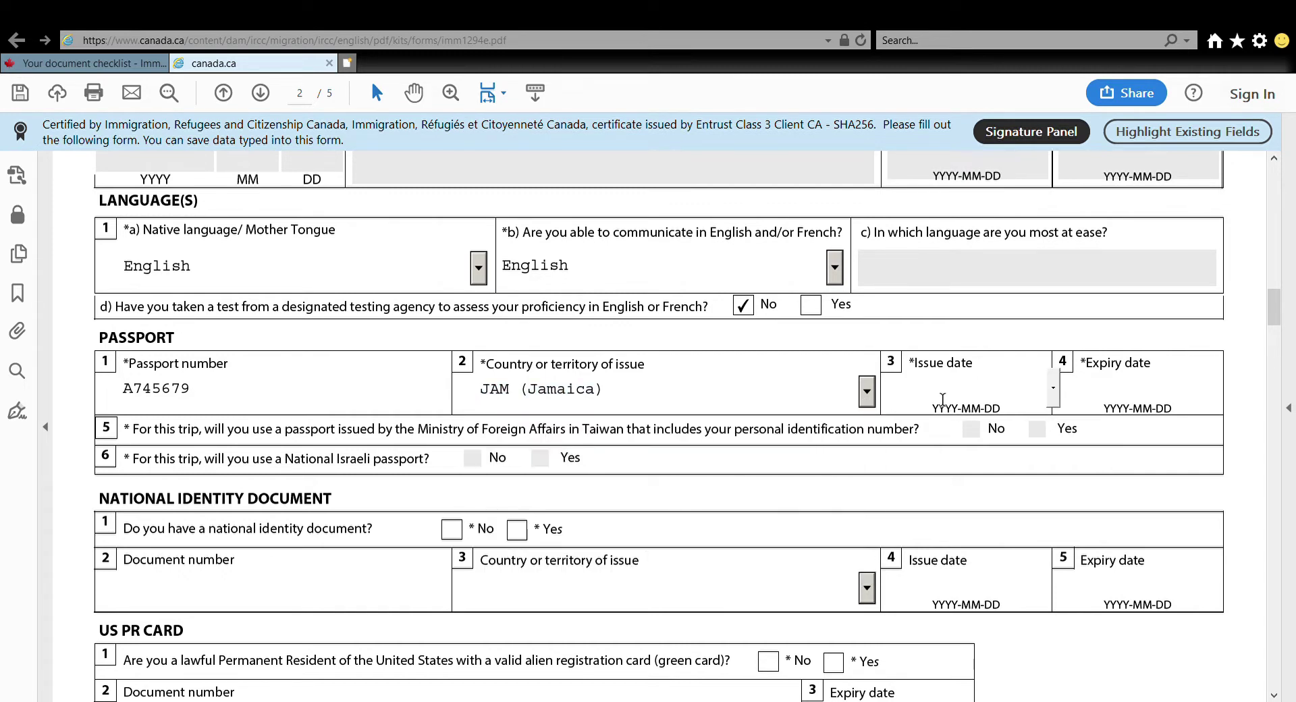
pyautogui.write('2020-05-06')
pyautogui.click(1127, 393)
pyautogui.write('2030')
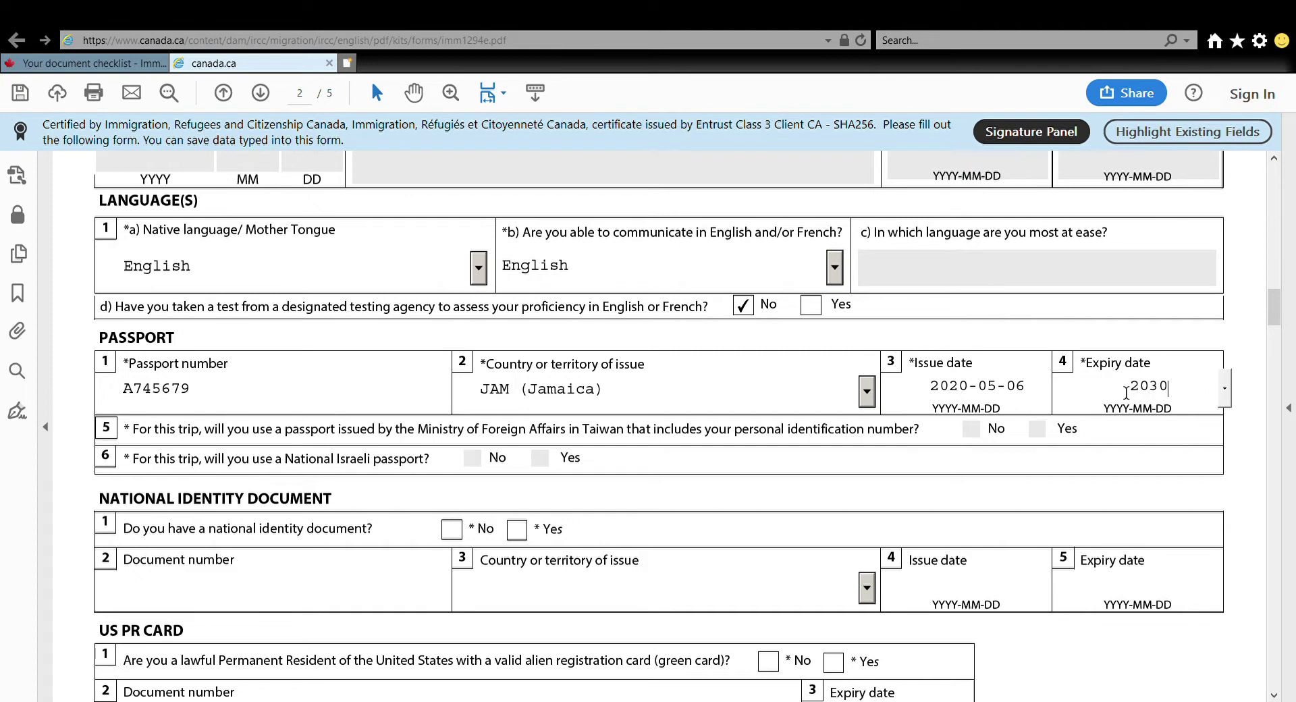
pyautogui.write('-05-05')
# Answer No to having a national identity document and a US green card
pyautogui.scroll(-2, 136, 307)
pyautogui.moveTo(136, 307); pyautogui.dragTo(585, 329)
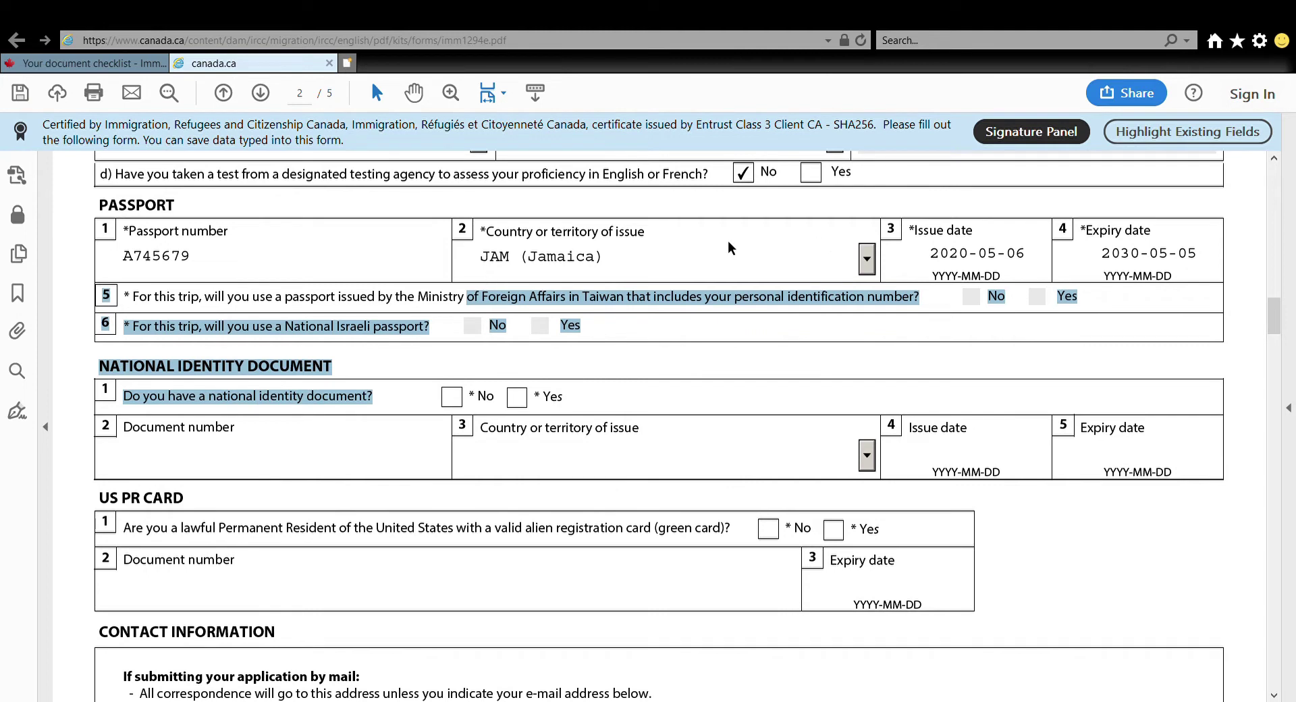
pyautogui.click(335, 452)
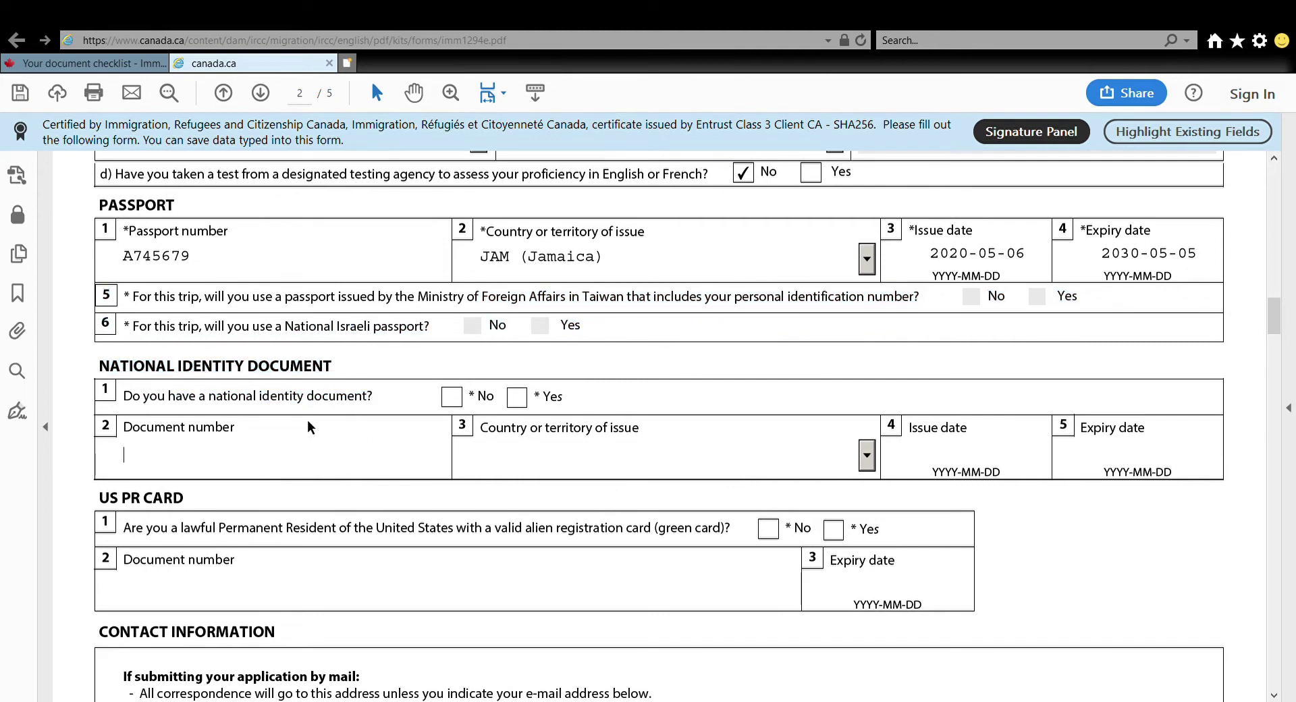
pyautogui.click(450, 396)
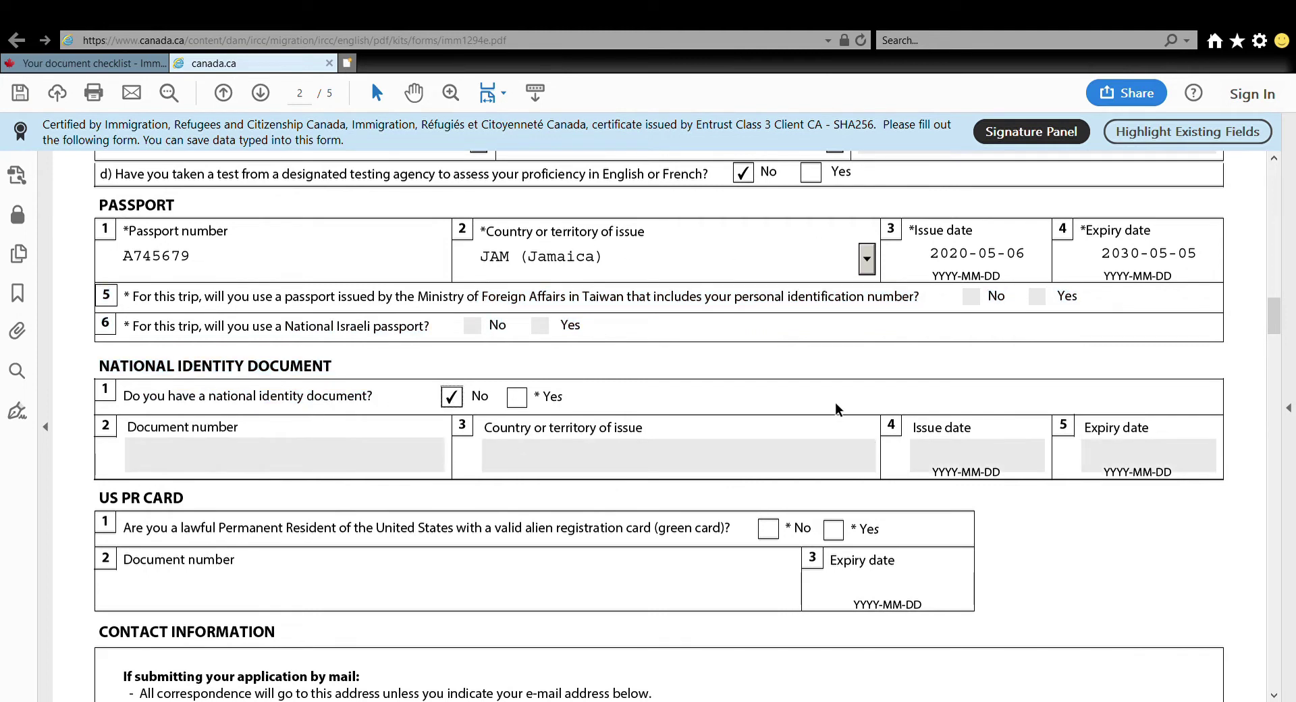
pyautogui.moveTo(1272, 311); pyautogui.dragTo(1271, 325)
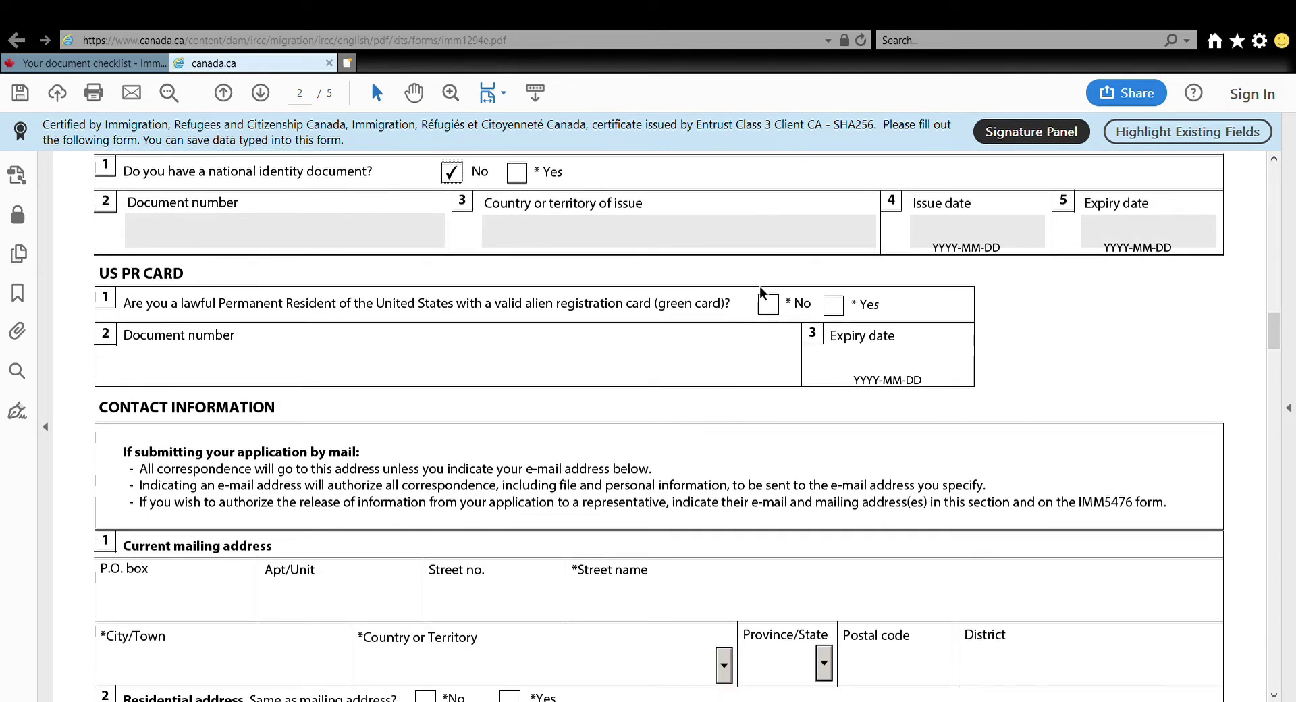
pyautogui.click(770, 307)
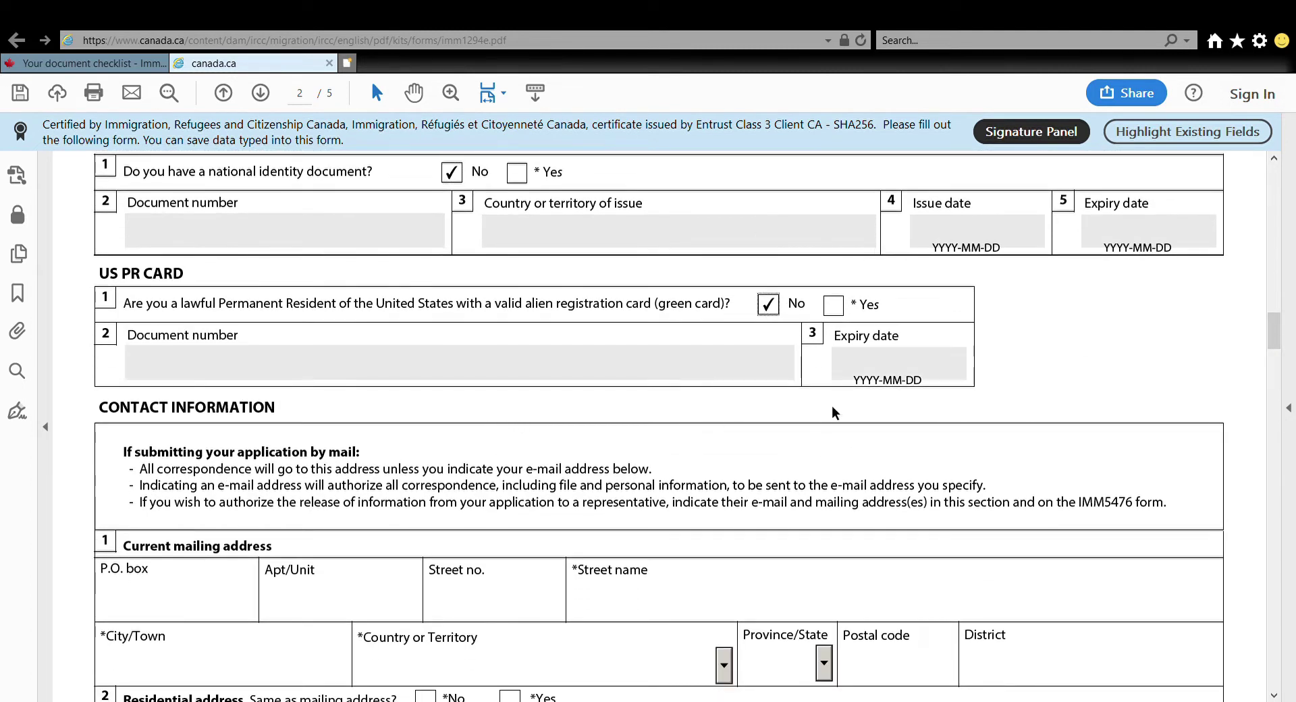
pyautogui.moveTo(1275, 331); pyautogui.dragTo(1276, 348)
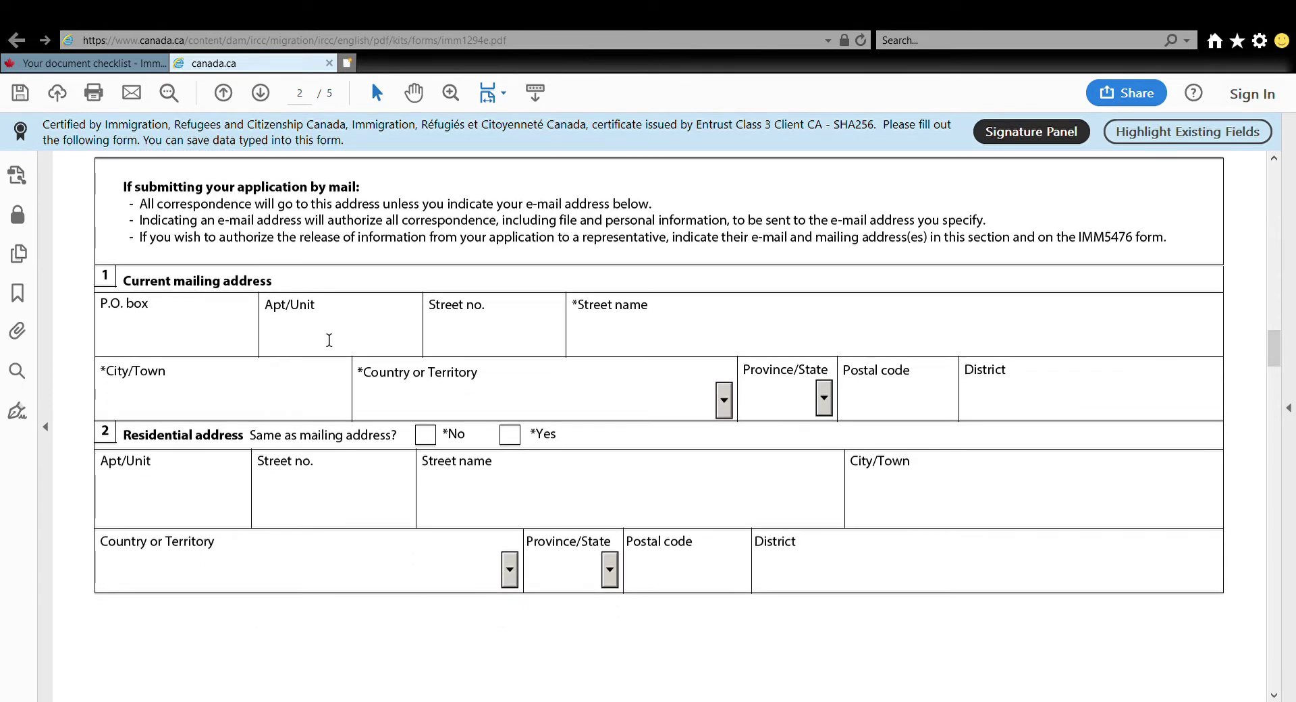
# Enter the mailing address with country Jamaica and mark the residential address as the same
pyautogui.click(449, 338)
pyautogui.click(616, 335)
pyautogui.click(148, 400)
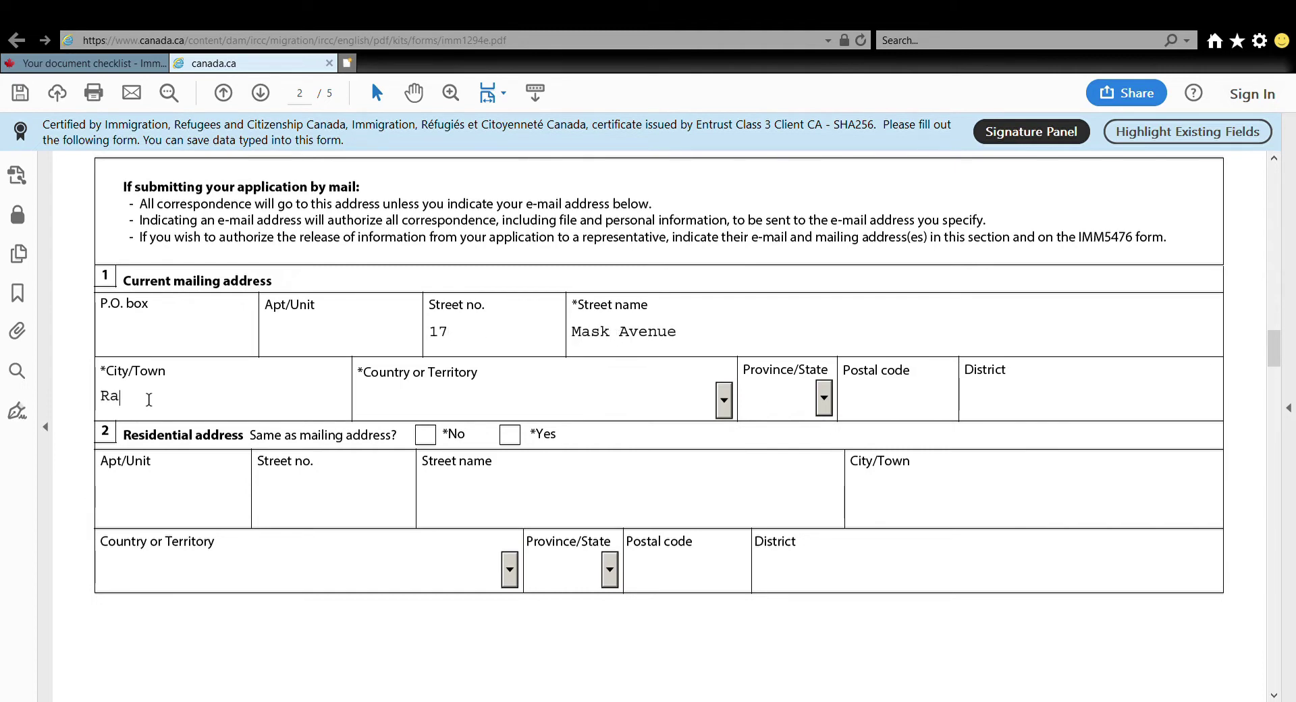
pyautogui.click(730, 406)
pyautogui.press('j')
pyautogui.click(247, 405)
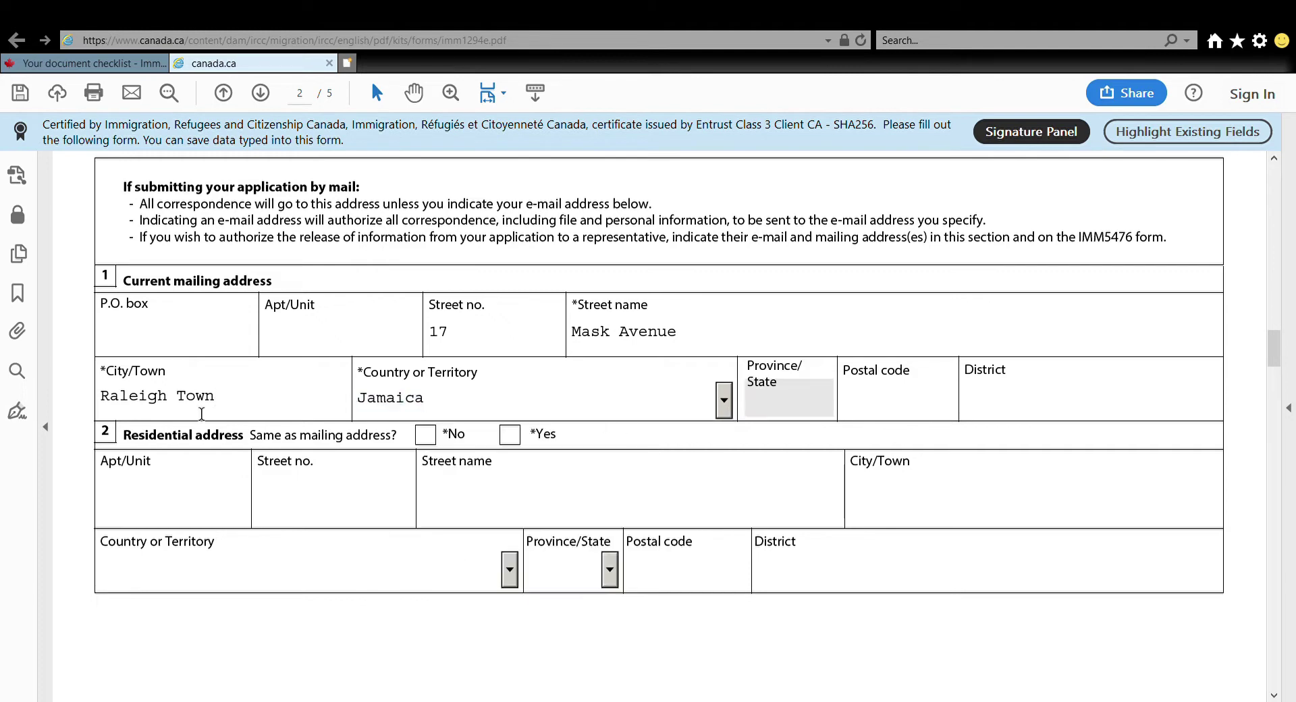
pyautogui.write(', Kingston')
pyautogui.click(723, 400)
pyautogui.press('j')
pyautogui.press('j')
pyautogui.press('Escape')
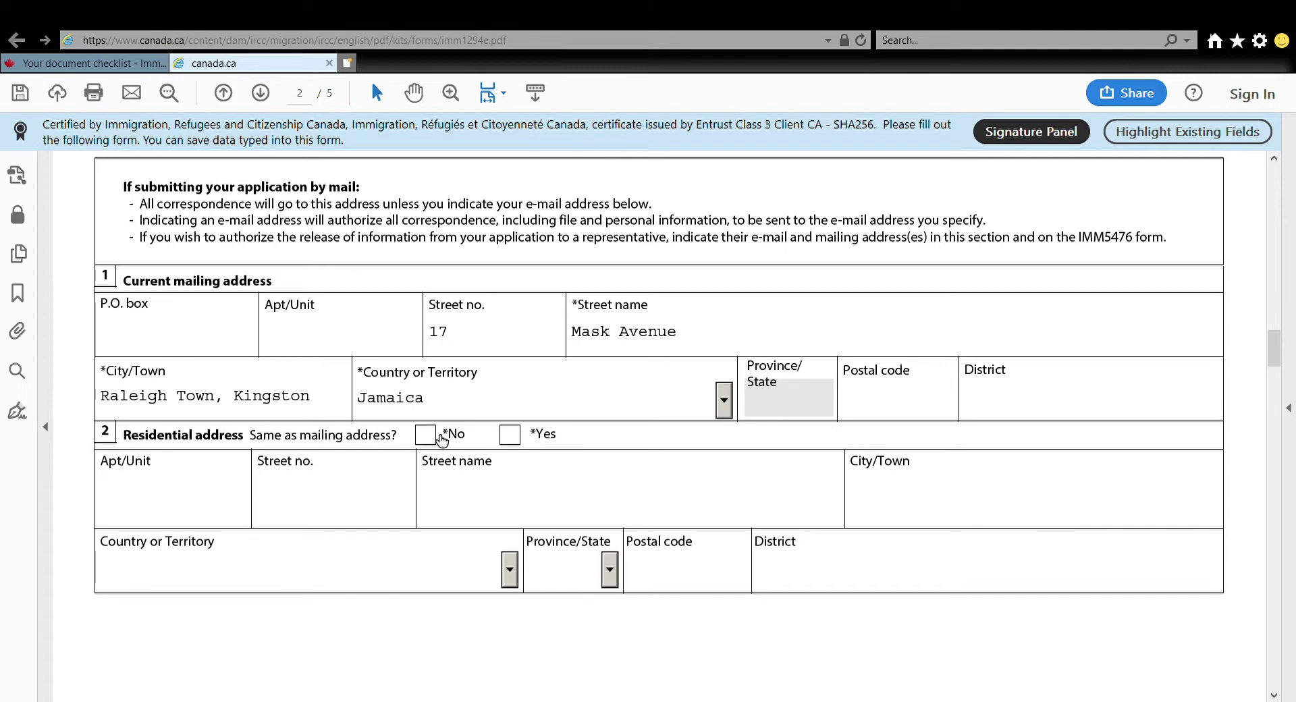
pyautogui.click(510, 434)
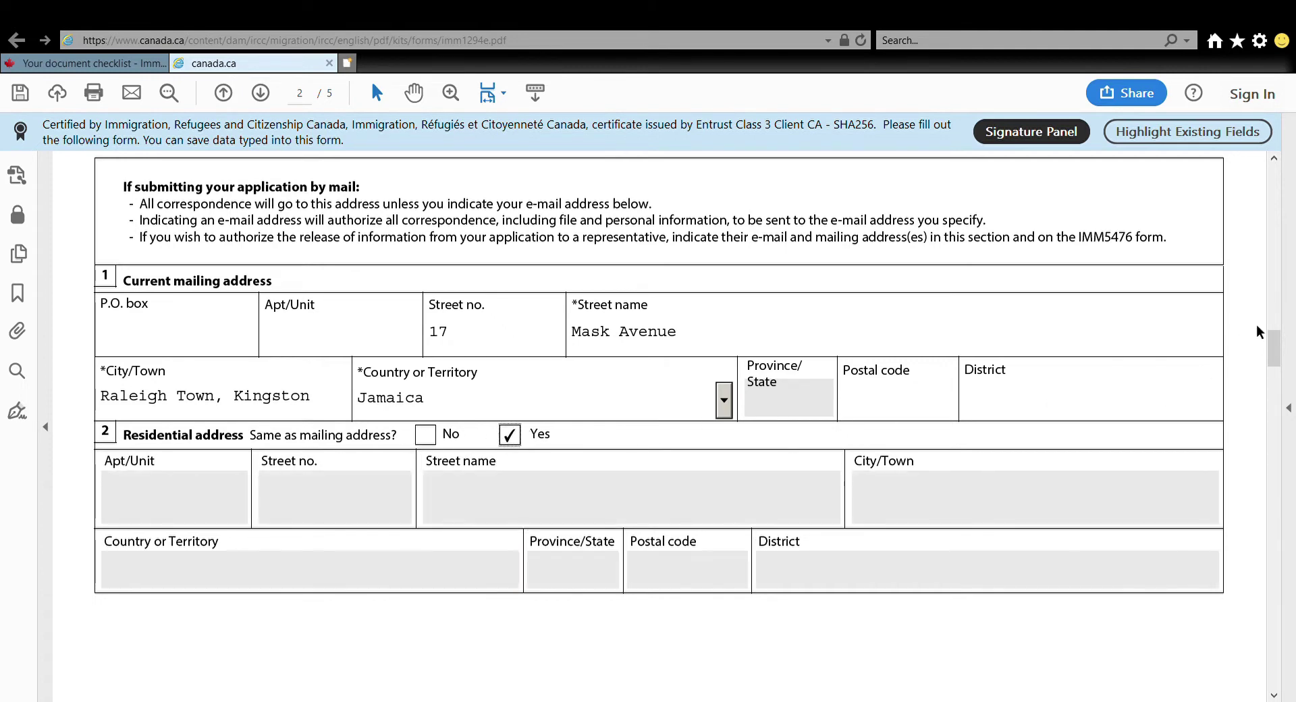
# Mark the main phone as outside Canada/US and enter the phone number
pyautogui.moveTo(1273, 351); pyautogui.dragTo(1281, 398)
pyautogui.click(388, 231)
pyautogui.click(323, 314)
pyautogui.write('876')
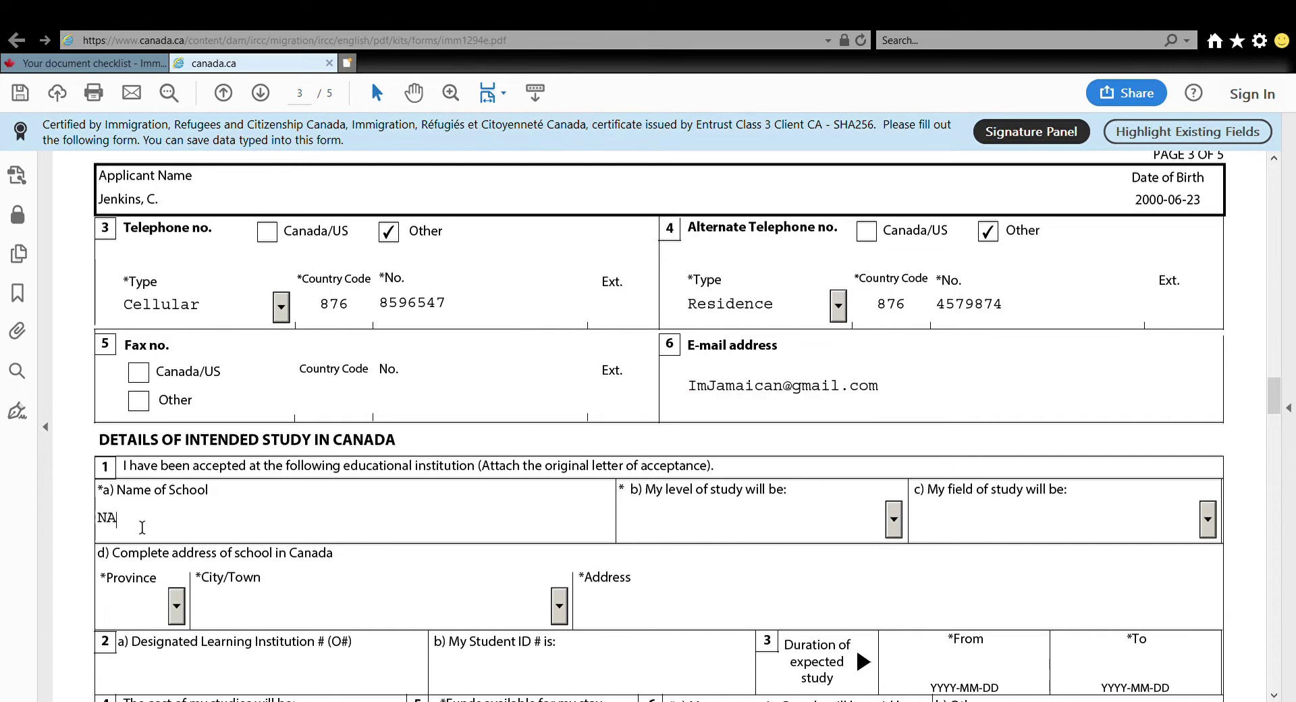
# Enter the school name Northern Alberta Institute of Technology with level College - Diploma
pyautogui.press('BackSpace')
pyautogui.write('orthern Alberta Institute of Tec')
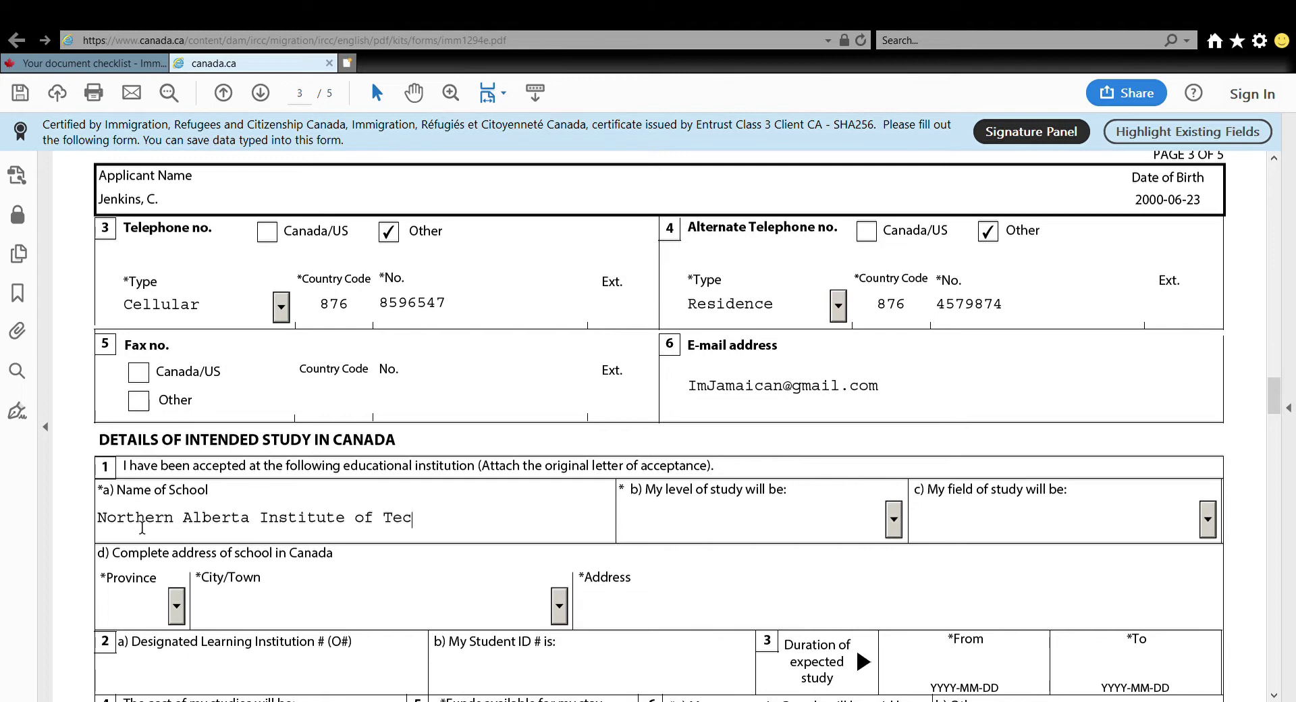
pyautogui.write('nolof')
pyautogui.press('BackSpace')
pyautogui.write('gy')
pyautogui.click(895, 525)
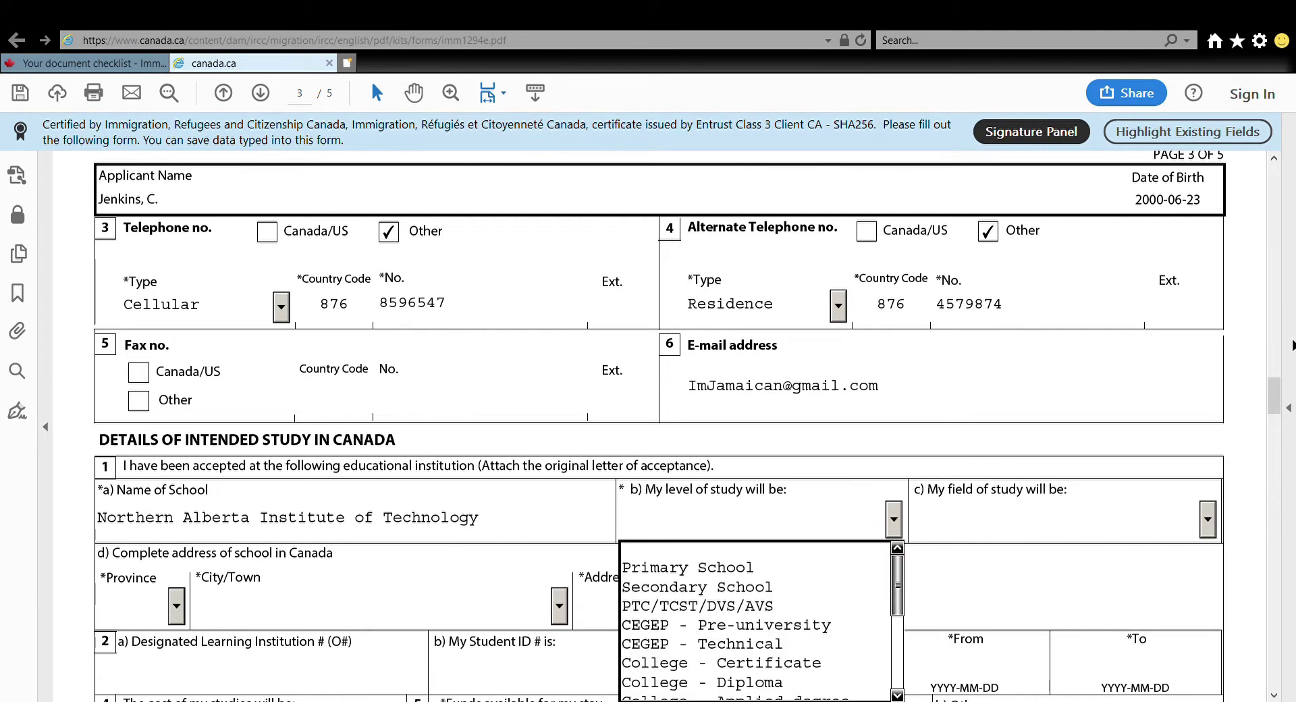
pyautogui.moveTo(1274, 385); pyautogui.dragTo(1275, 399)
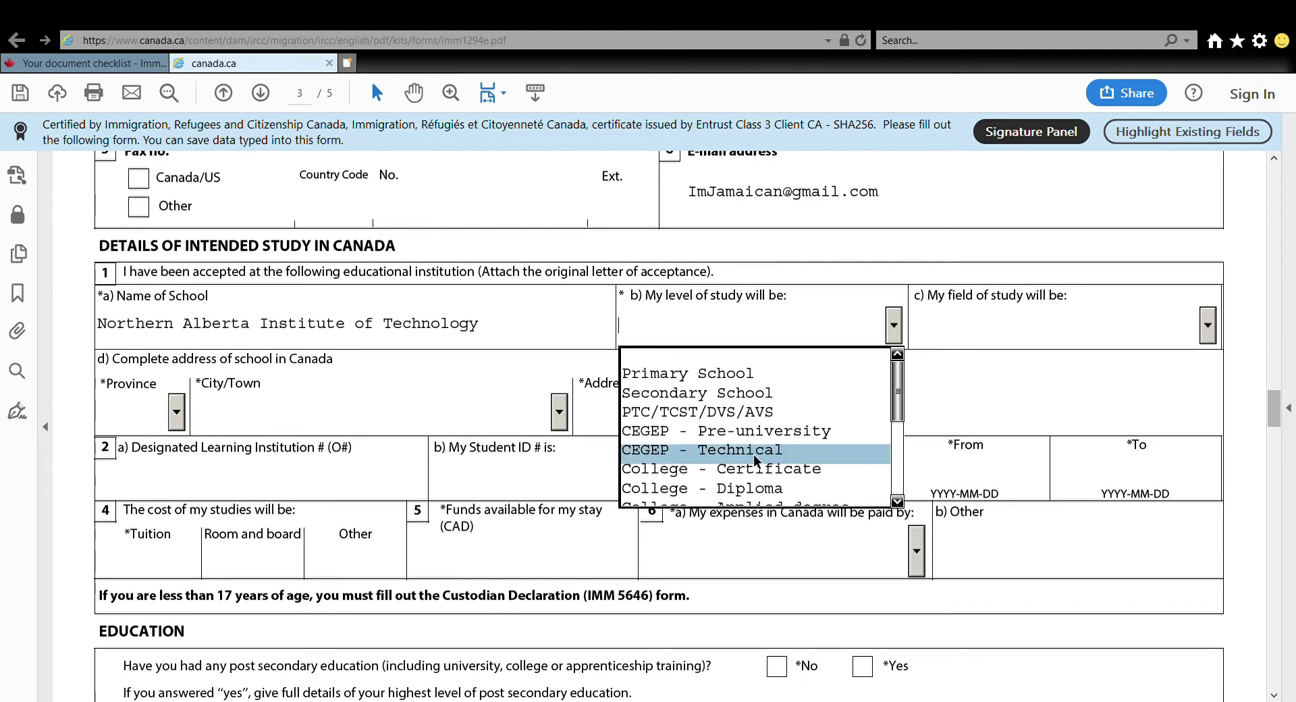
pyautogui.click(735, 489)
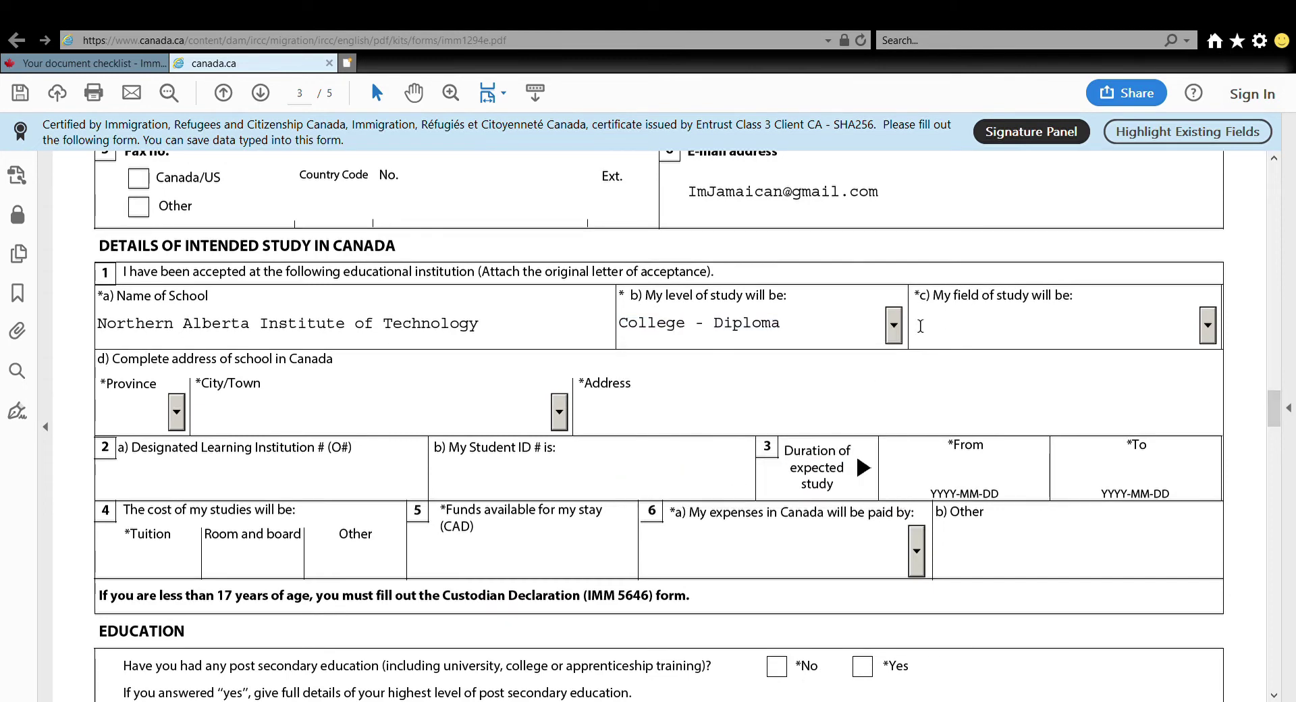
# Choose Business/Commerce as field of study, with school province AB and city Edmonton
pyautogui.click(1207, 328)
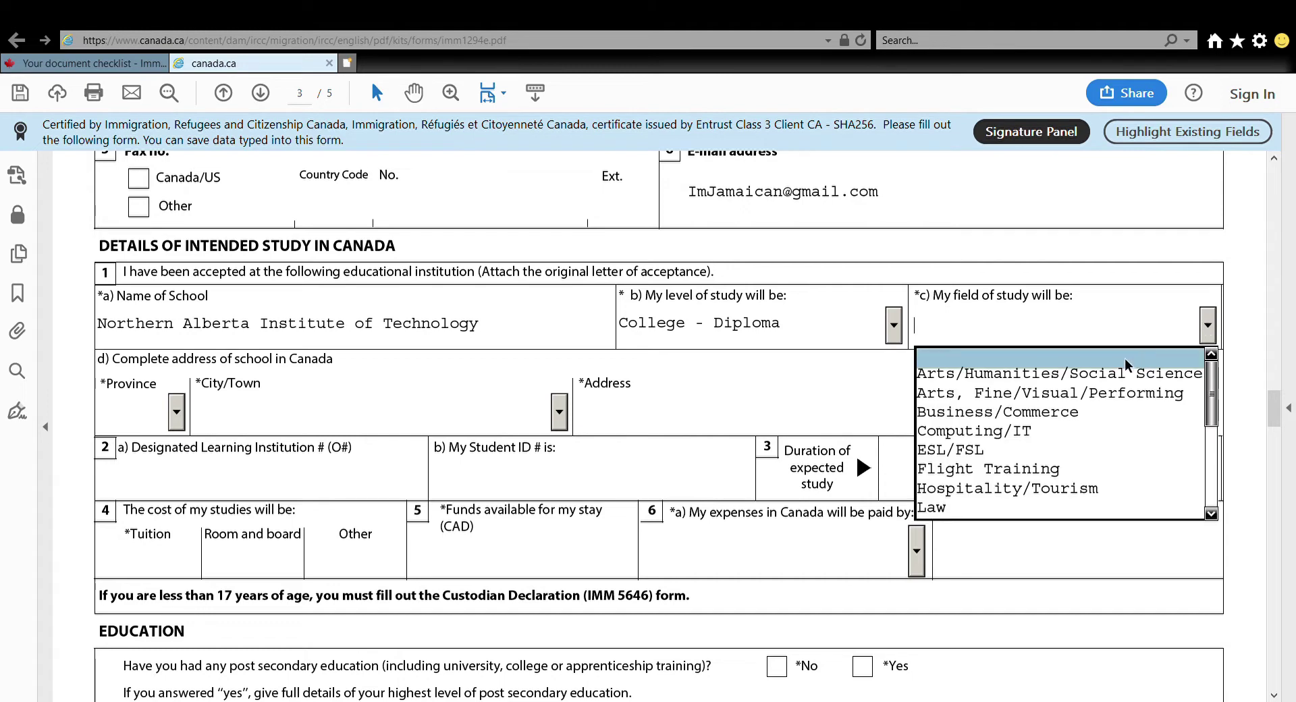
pyautogui.click(1049, 417)
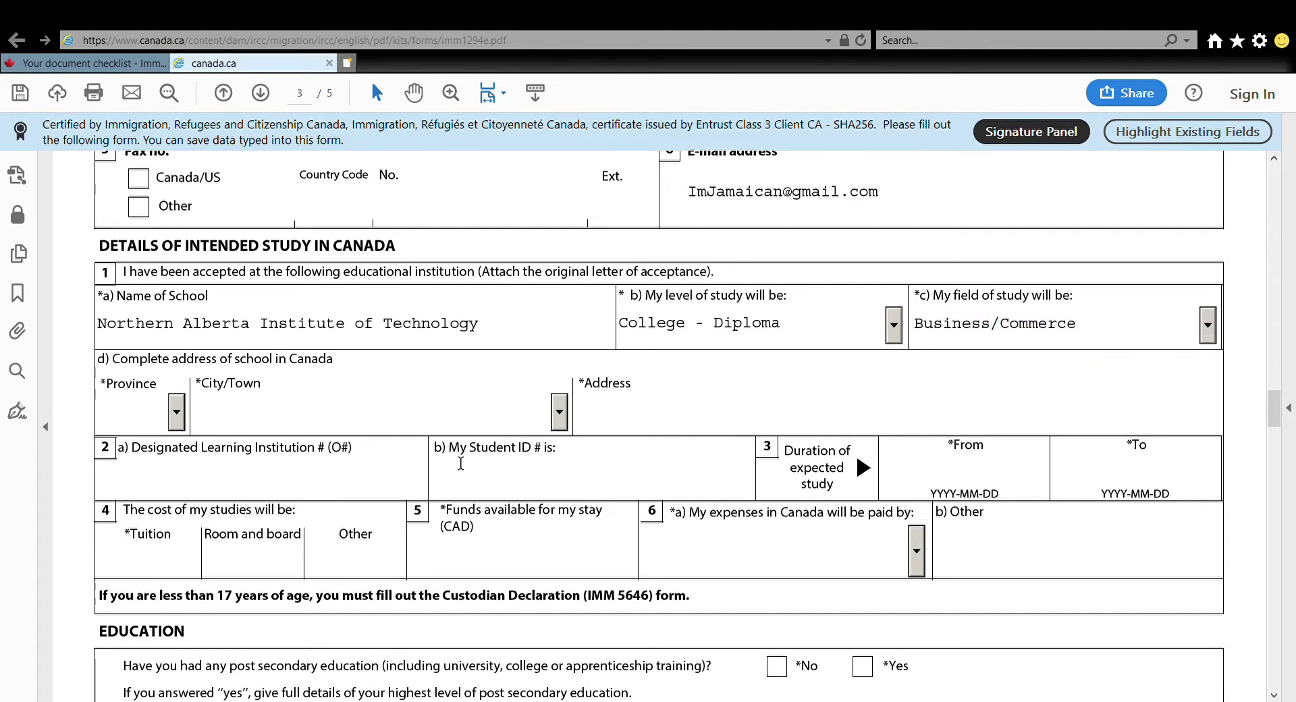
pyautogui.click(176, 418)
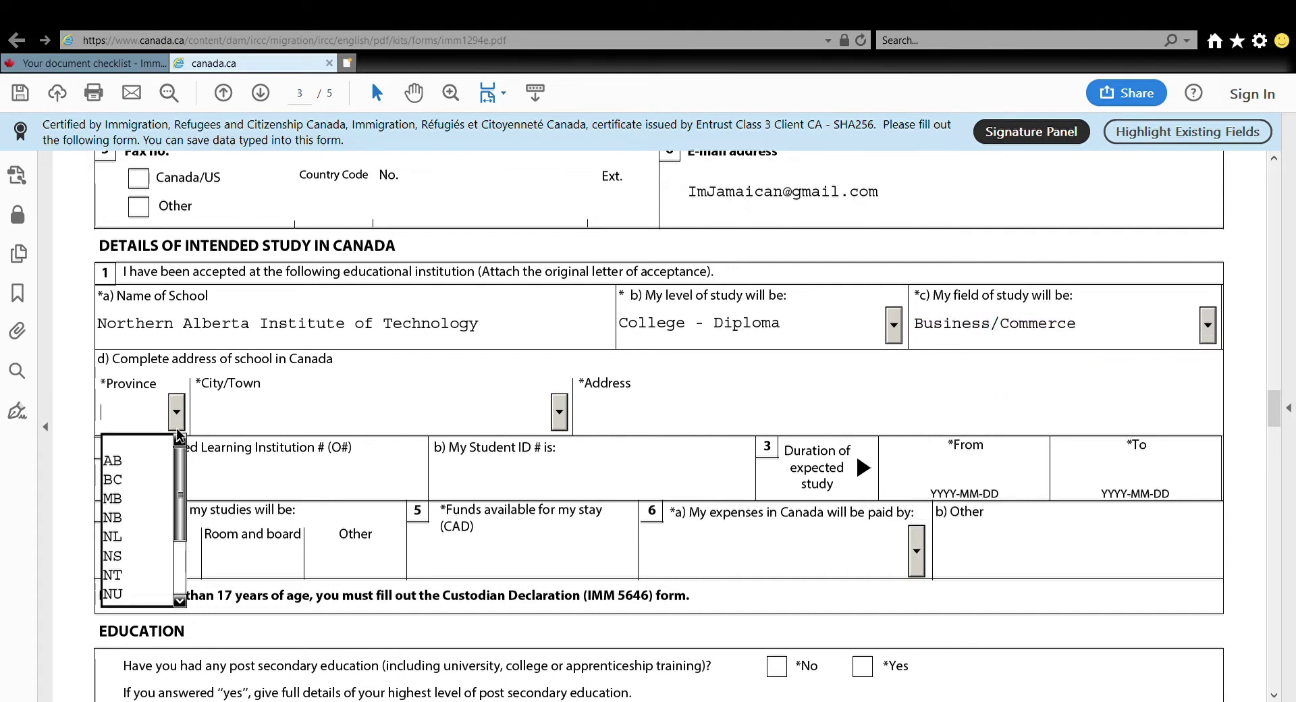
pyautogui.click(139, 461)
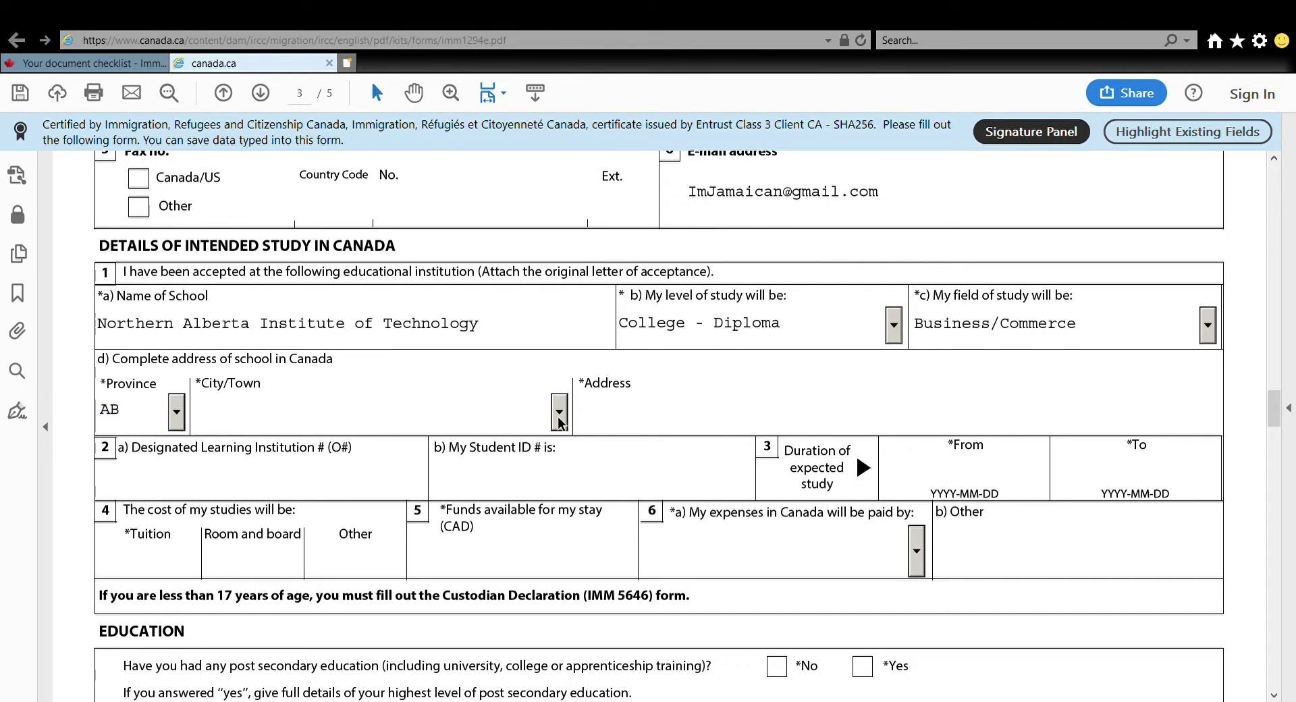
pyautogui.click(559, 417)
pyautogui.press('e')
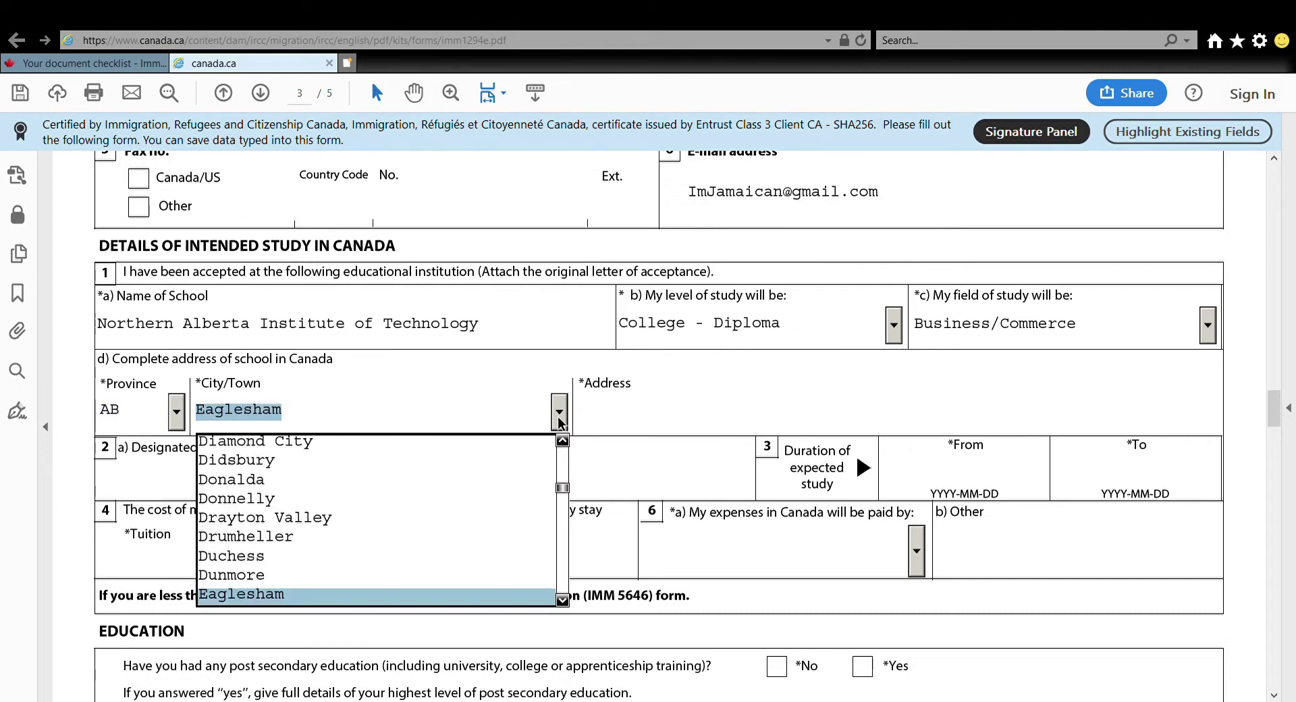
pyautogui.press('Down')
pyautogui.press('Down')
pyautogui.press('Down')
pyautogui.press('Down')
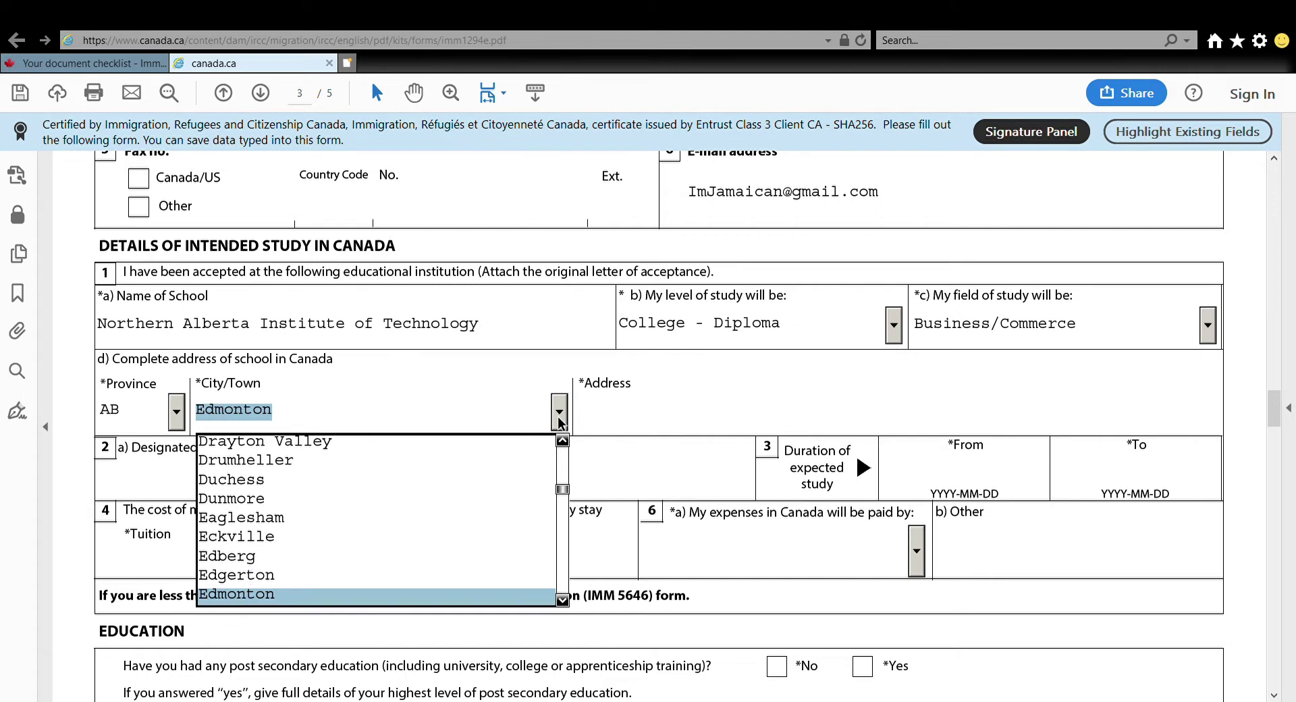
pyautogui.press('Return')
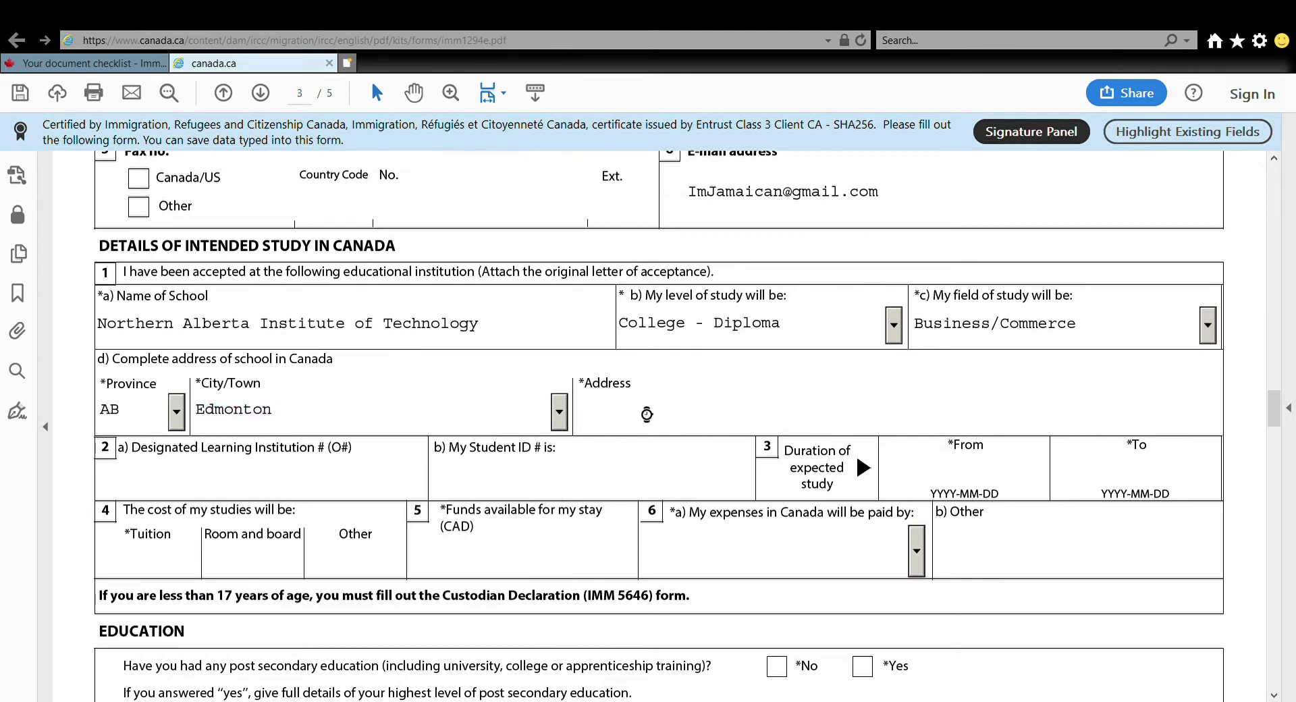
# Enter the school's street address, DLI number O187132006 and the student ID number
pyautogui.click(644, 413)
pyautogui.write('1237 17st')
pyautogui.click(273, 482)
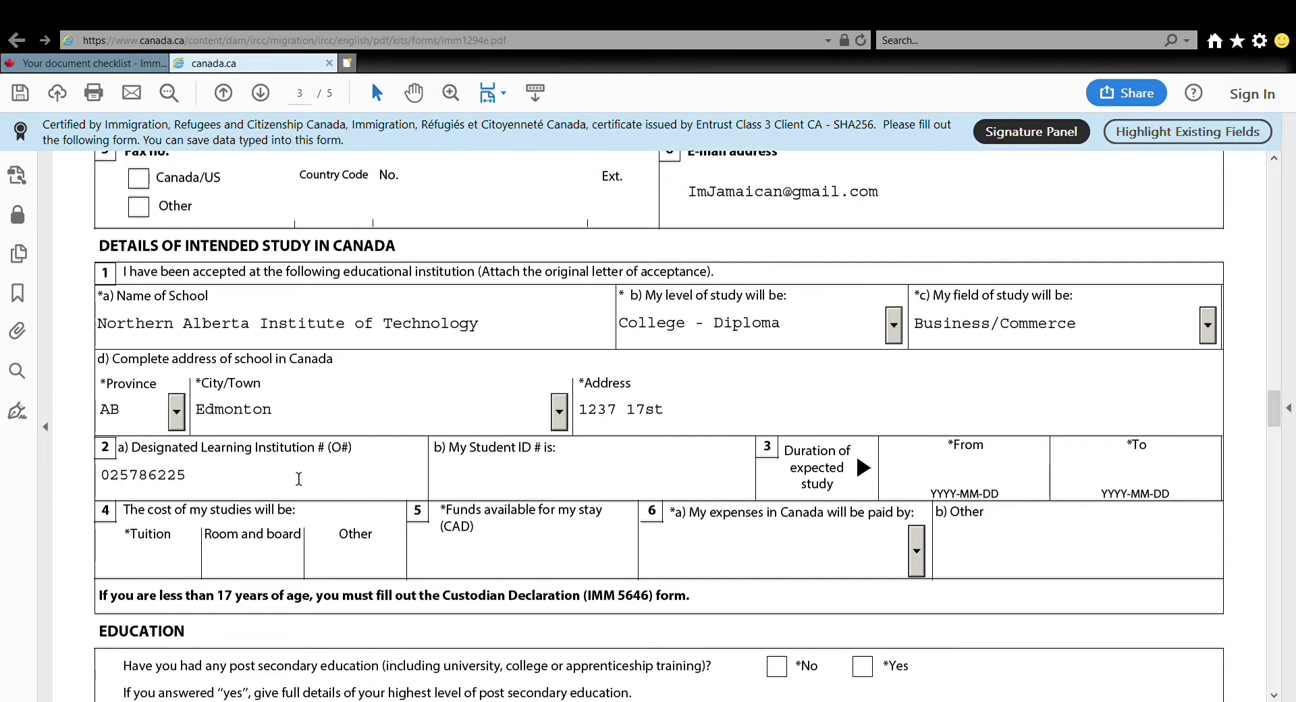
pyautogui.click(571, 469)
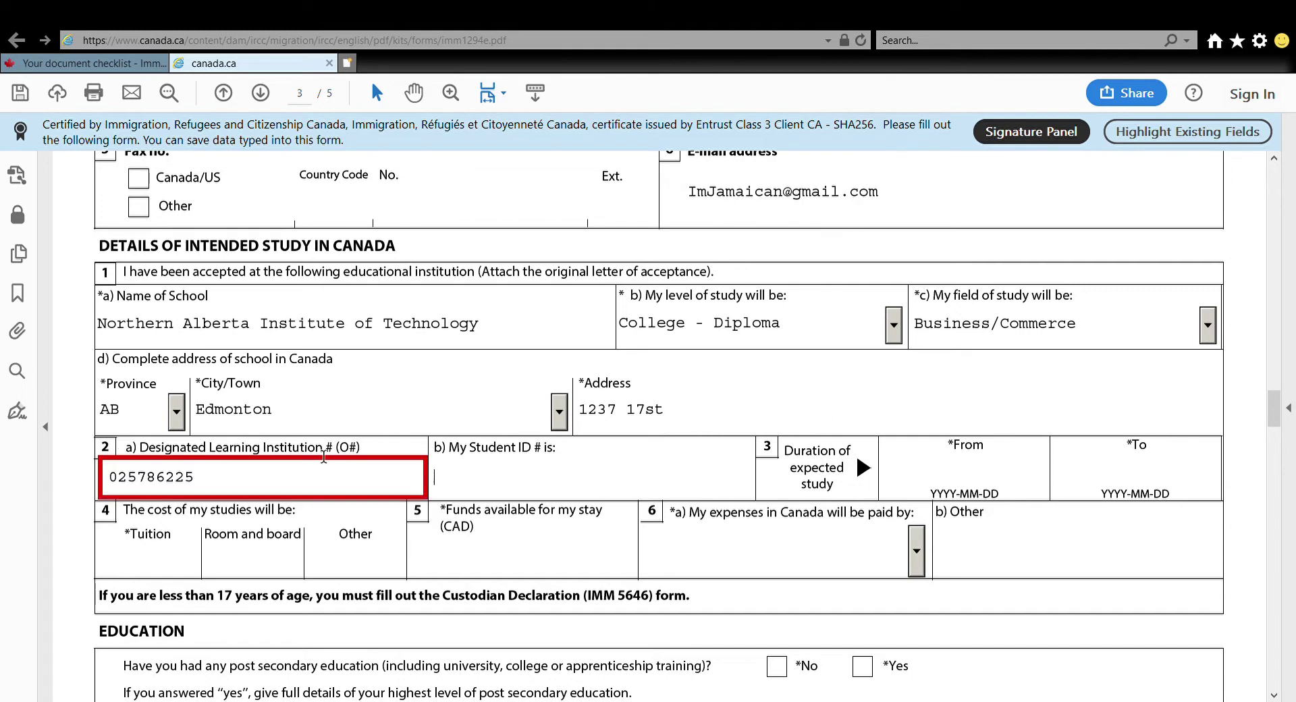
pyautogui.moveTo(213, 485); pyautogui.dragTo(82, 488)
pyautogui.press('BackSpace')
pyautogui.click(516, 492)
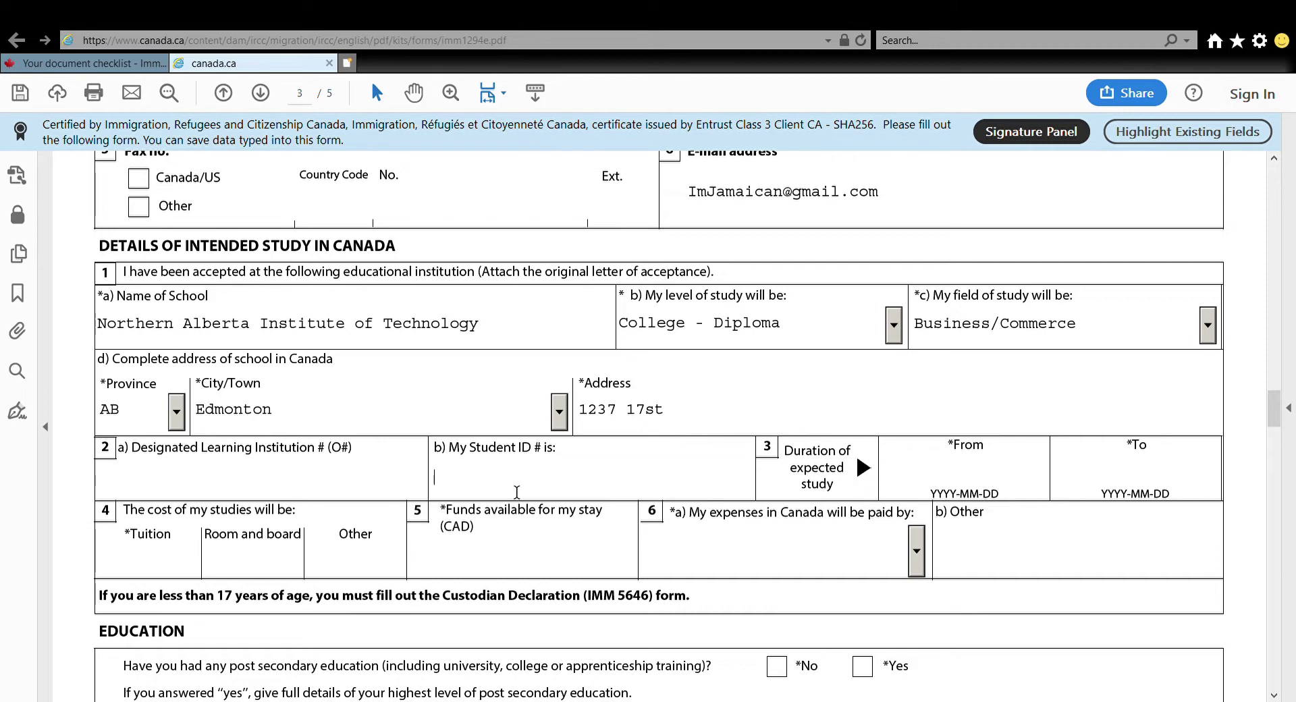
pyautogui.click(205, 491)
pyautogui.write('O18713200642')
pyautogui.click(556, 494)
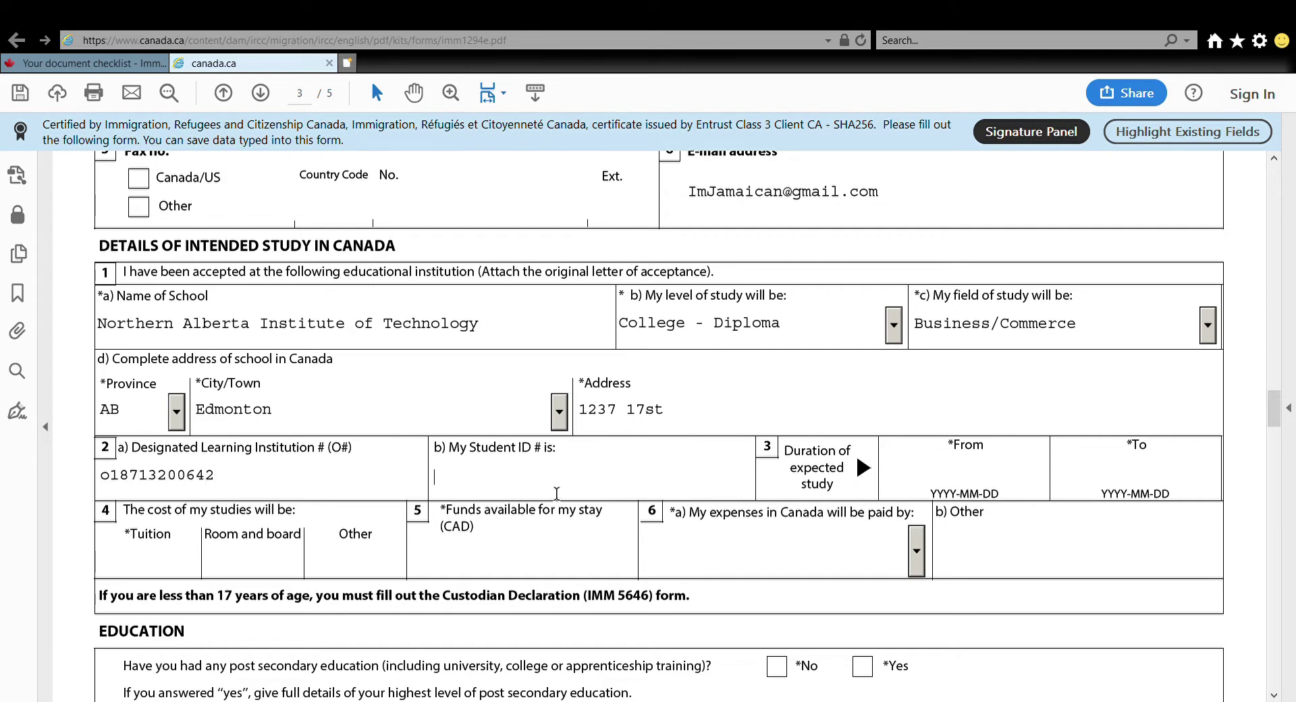
# Set study dates 2021-01-06 to 2022-12-31, tuition 17000, funds 10000, expenses paid by Myself
pyautogui.click(967, 476)
pyautogui.write('2021-01-06')
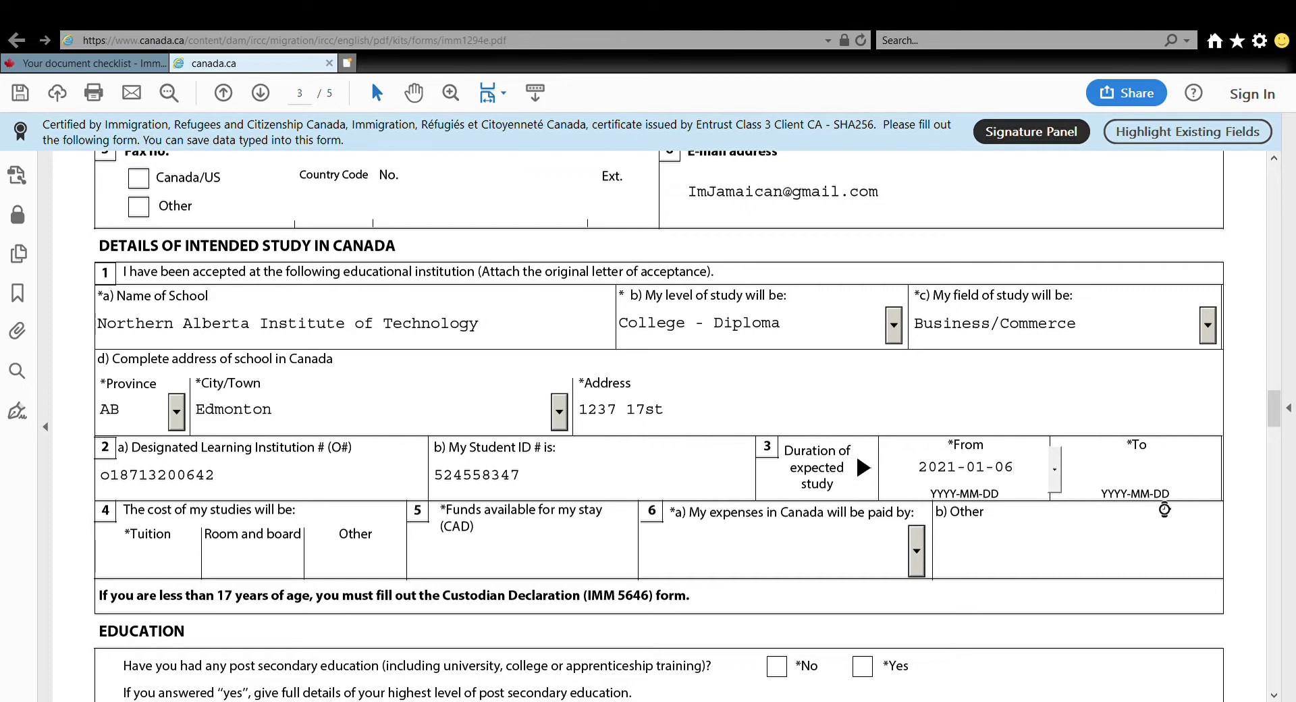
pyautogui.click(1138, 466)
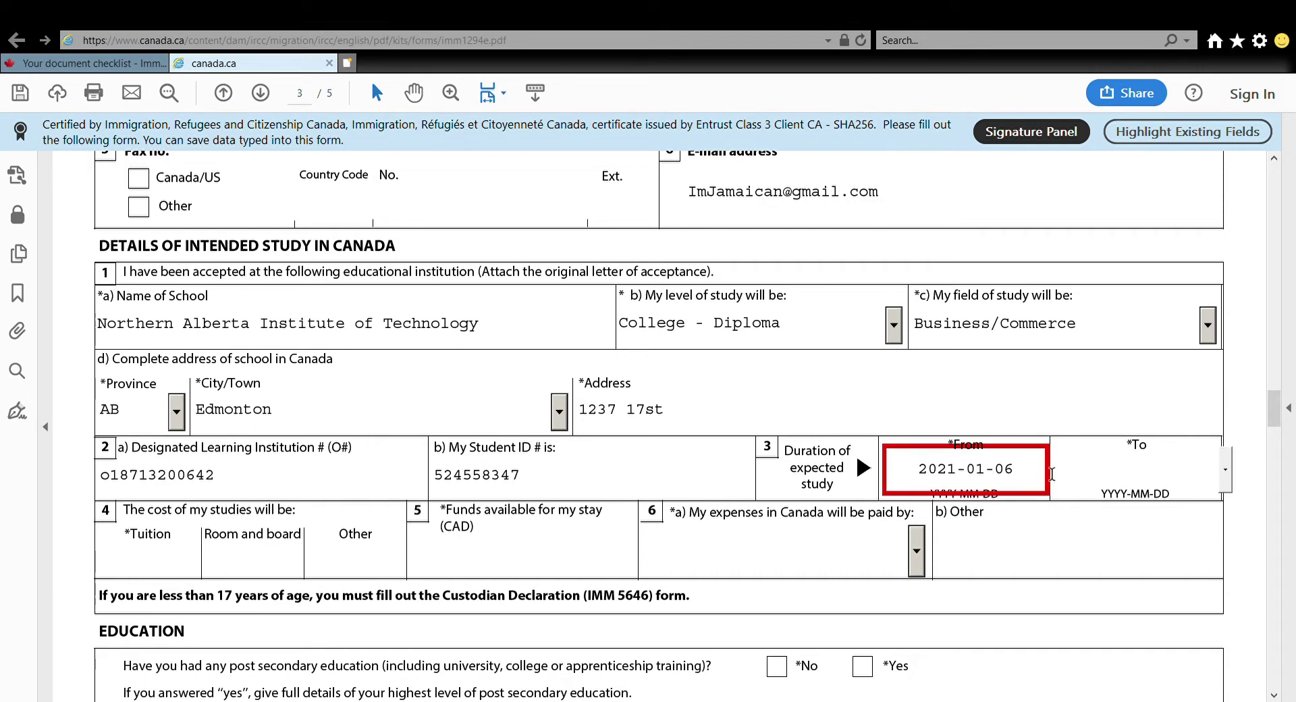
pyautogui.write('2022-12-31')
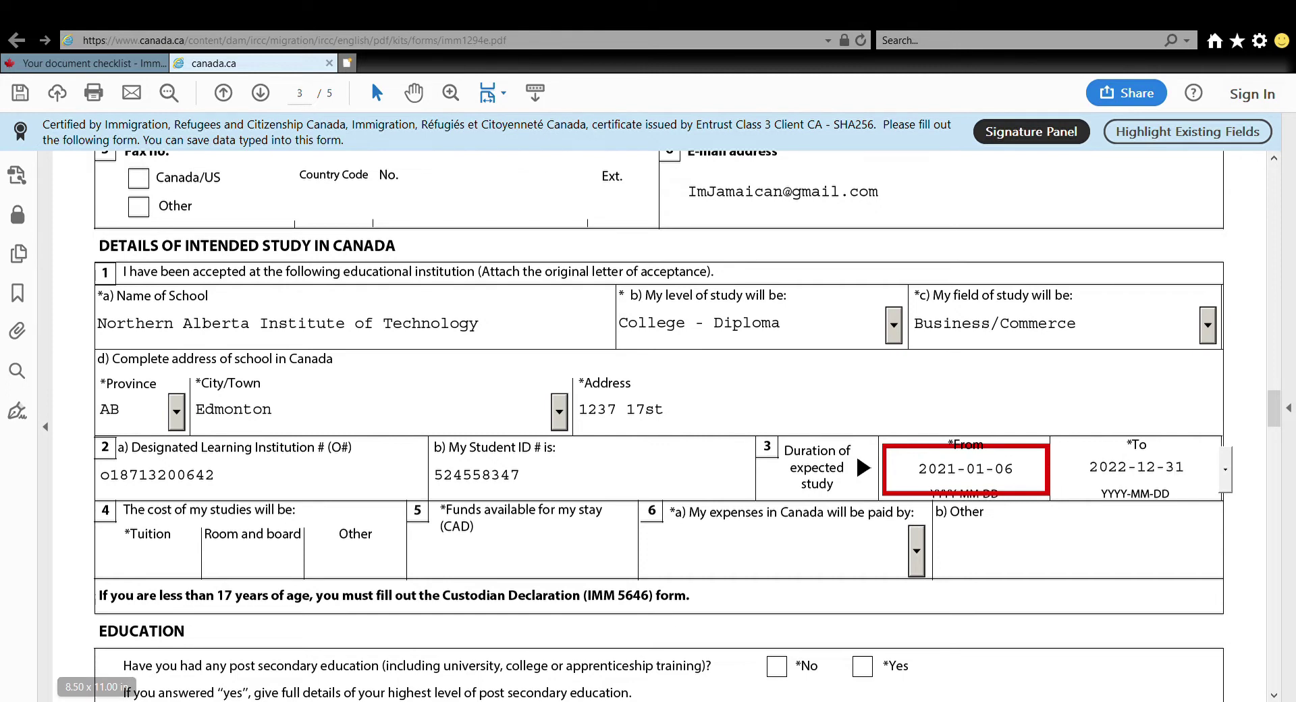
pyautogui.click(125, 567)
pyautogui.write('17000')
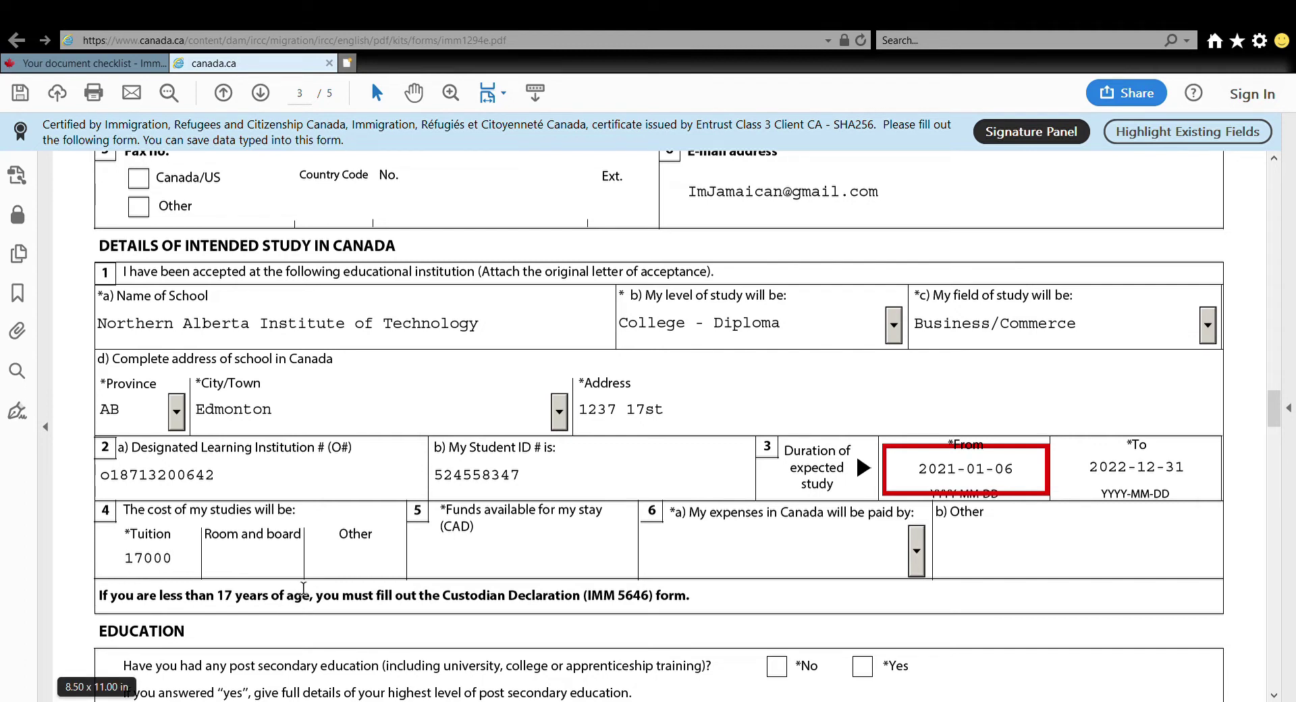
pyautogui.click(450, 565)
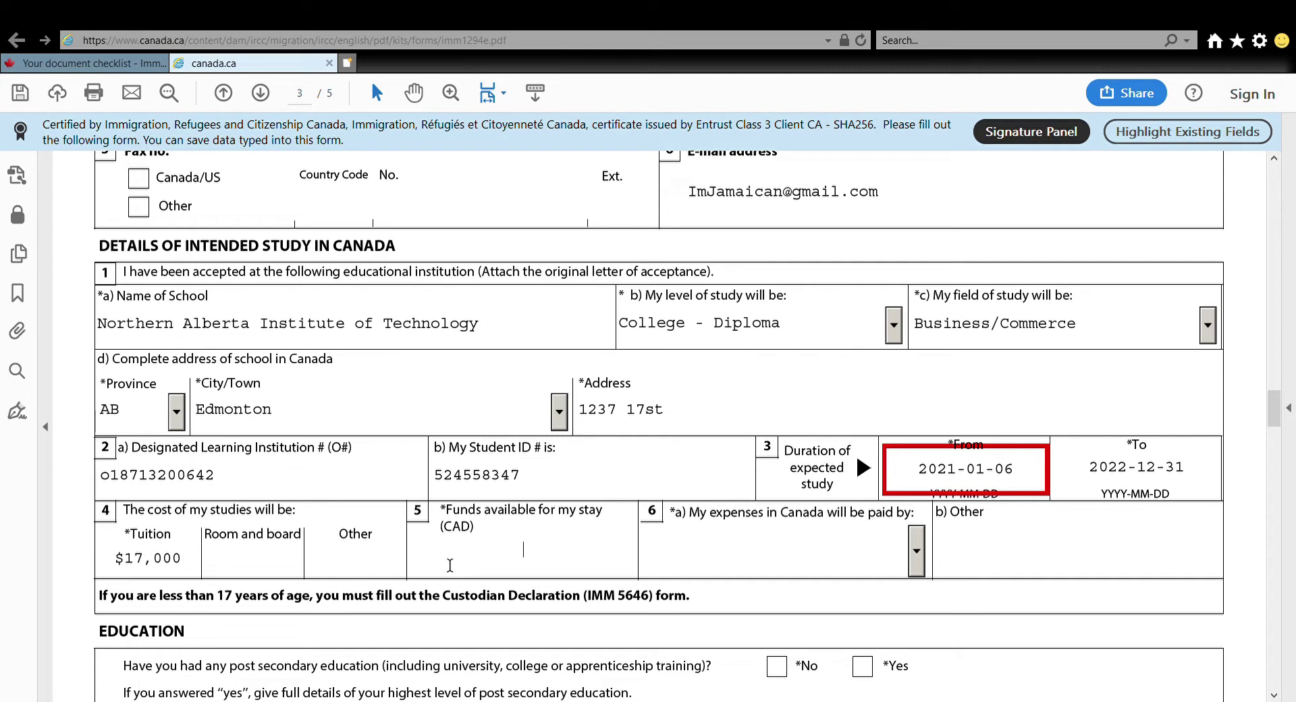
pyautogui.write('10000')
pyautogui.click(921, 565)
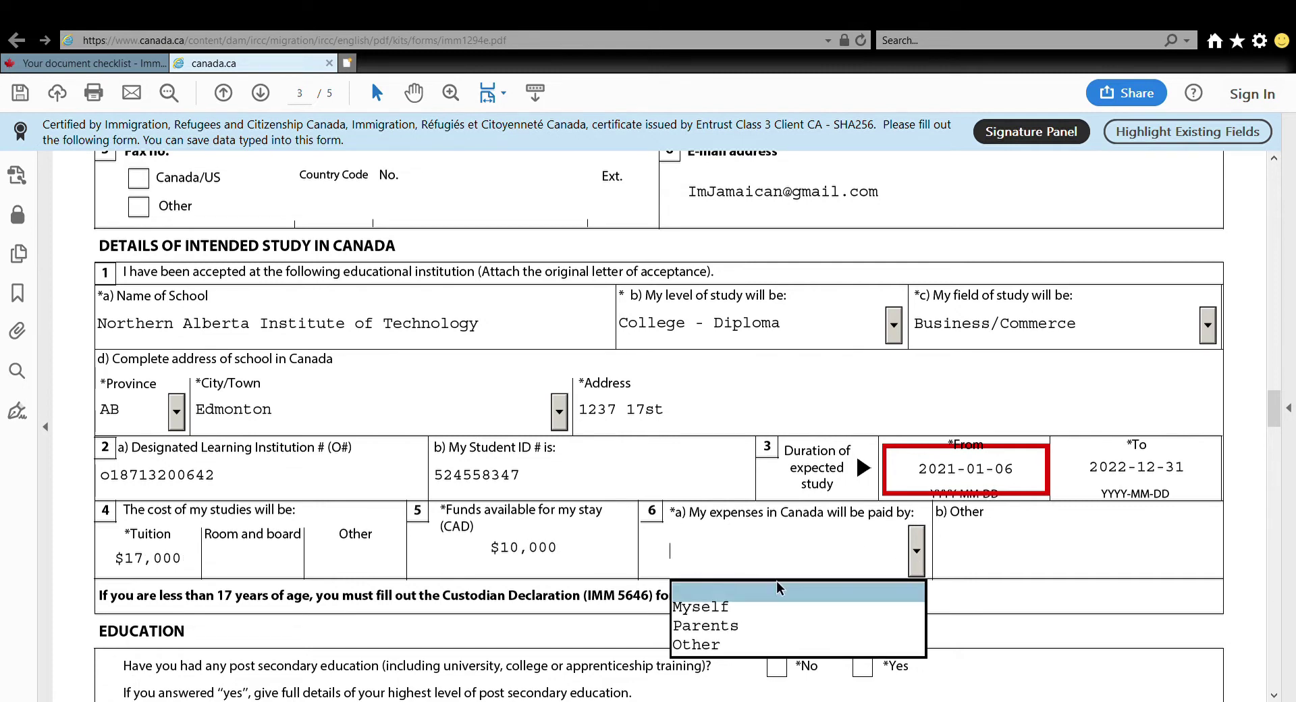
pyautogui.click(725, 612)
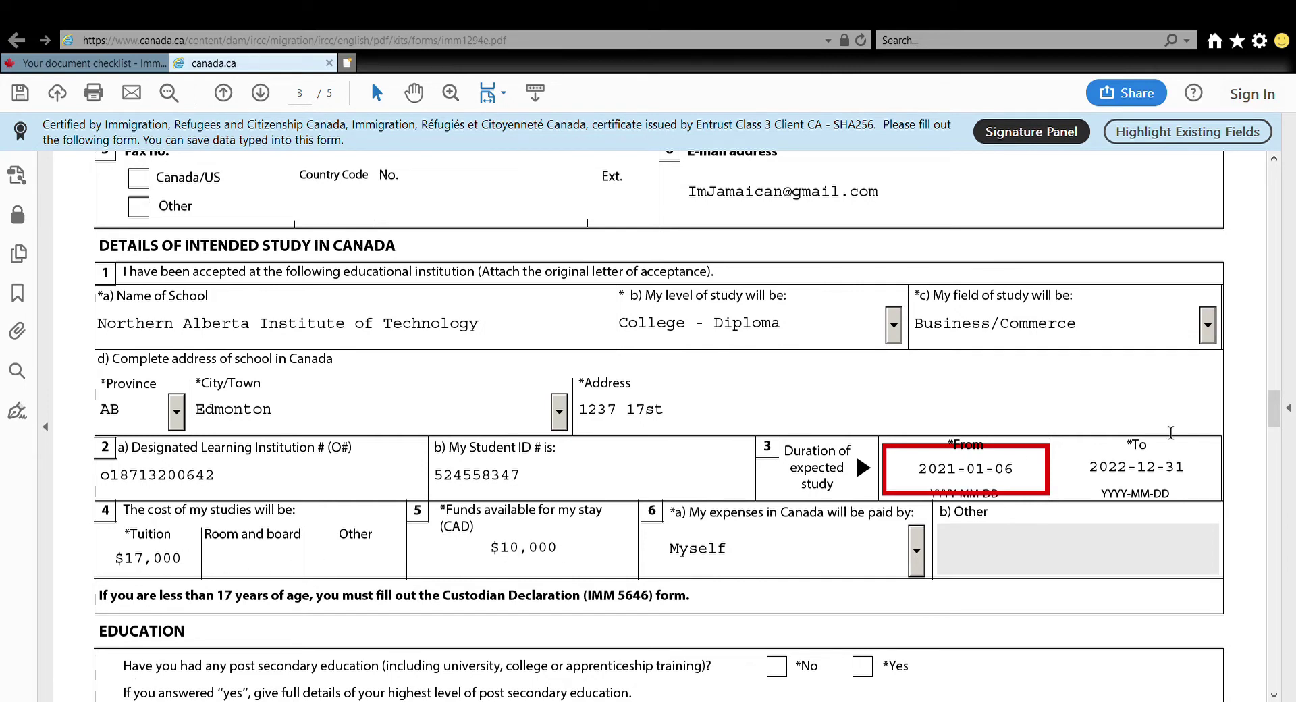
# Answer Yes to post-secondary education and enter a 2009 start in BSC Banking and Finance
pyautogui.scroll(-2, 1275, 420)
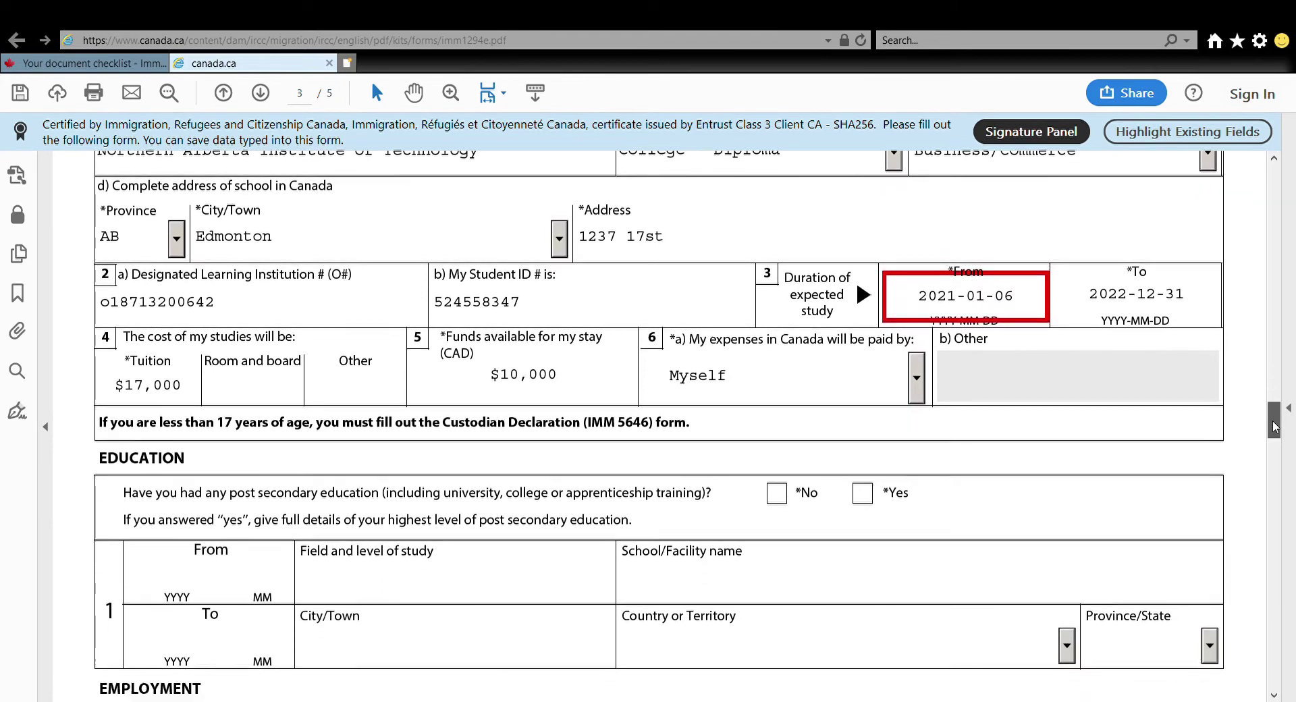
pyautogui.scroll(-1, 1274, 426)
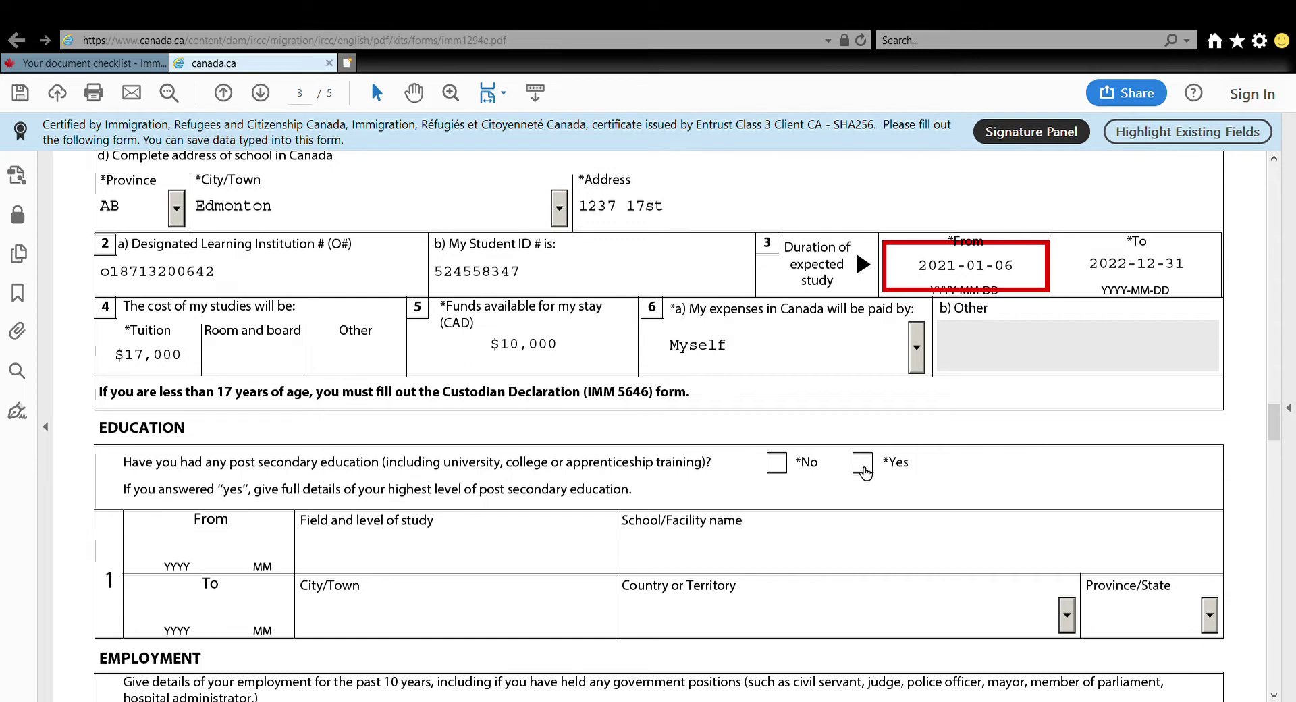
pyautogui.click(862, 462)
pyautogui.scroll(-3, 1245, 417)
pyautogui.click(166, 380)
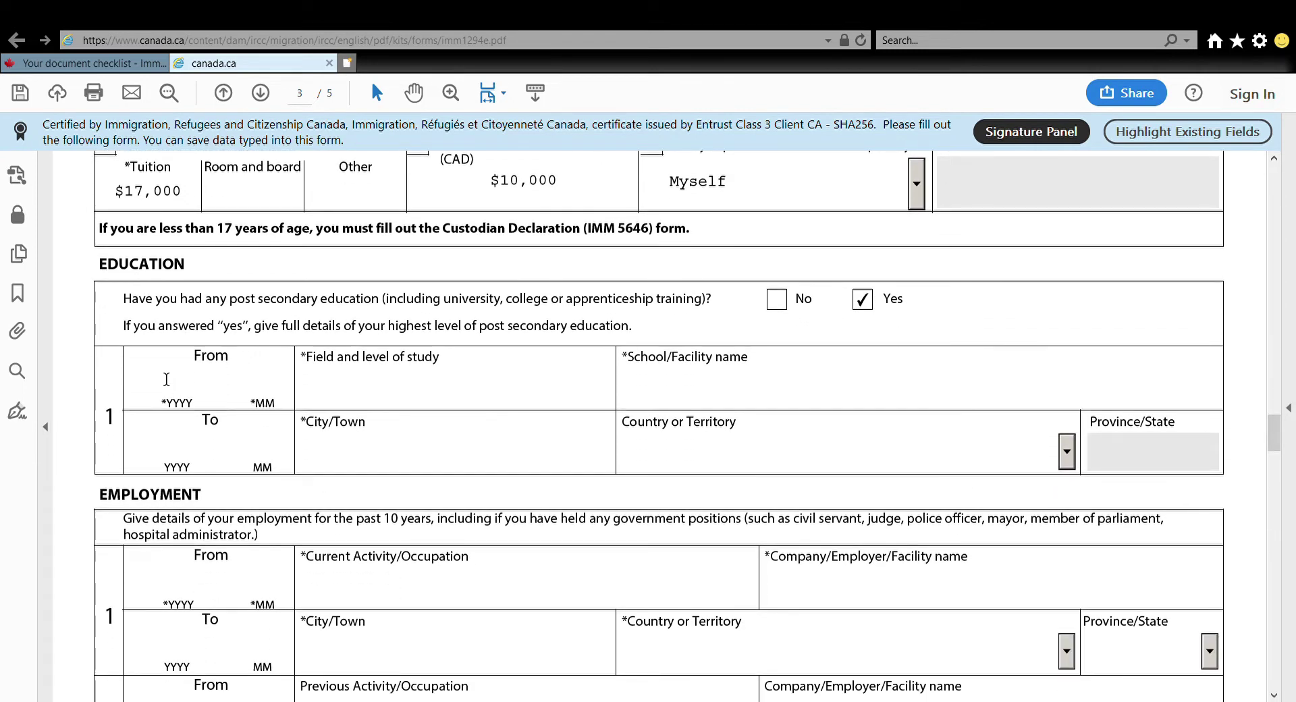
pyautogui.write('2009')
pyautogui.click(345, 387)
pyautogui.write('BSC Banking and Finance')
# Complete the education row: The UWI, ending 2012-07, in Mona, St. Andrew, Jamaica
pyautogui.click(695, 385)
pyautogui.write('The UWI')
pyautogui.click(172, 464)
pyautogui.write('201207')
pyautogui.click(300, 454)
pyautogui.write('Mona, St. Andrew')
pyautogui.click(1067, 450)
pyautogui.click(654, 486)
pyautogui.moveTo(1275, 445); pyautogui.dragTo(1276, 461)
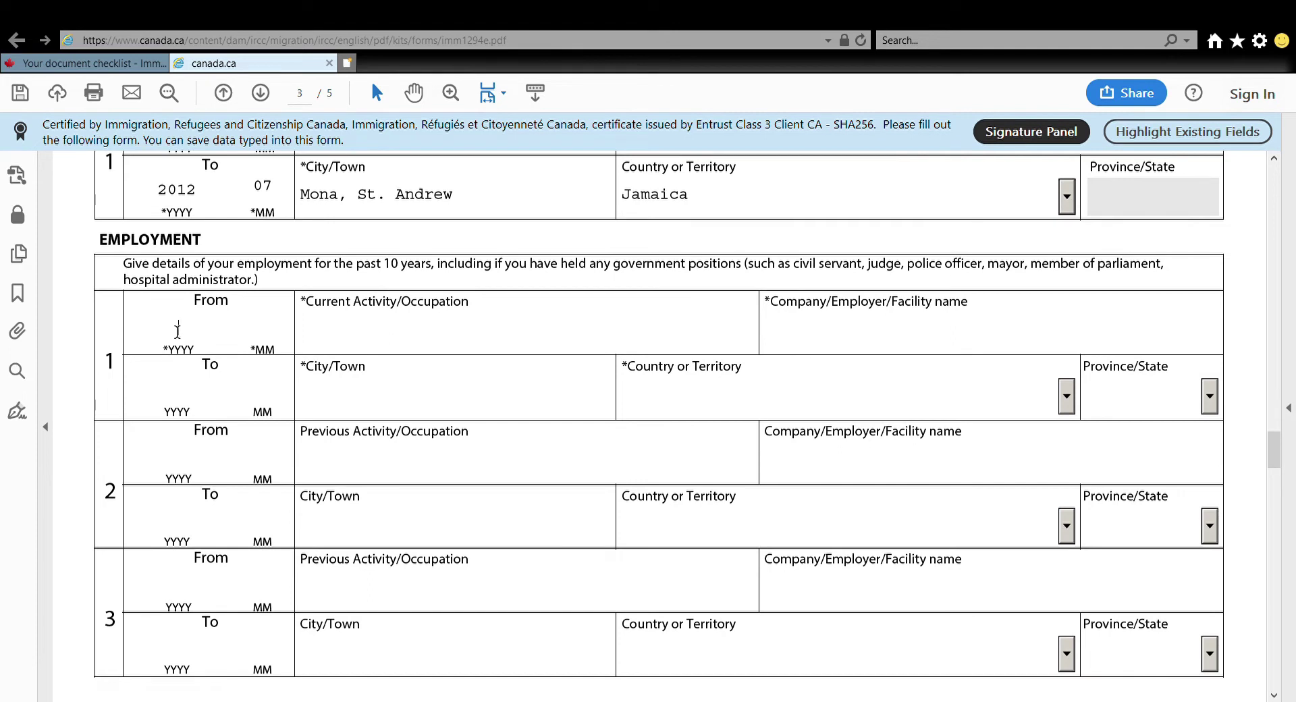
# Start employment row 1 from 2012-10 as Manager, with employer Self Employed
pyautogui.click(178, 331)
pyautogui.write('2007')
pyautogui.moveTo(204, 328); pyautogui.dragTo(122, 333)
pyautogui.write('2')
pyautogui.write('012')
pyautogui.write('10')
pyautogui.click(405, 345)
pyautogui.write('Manage')
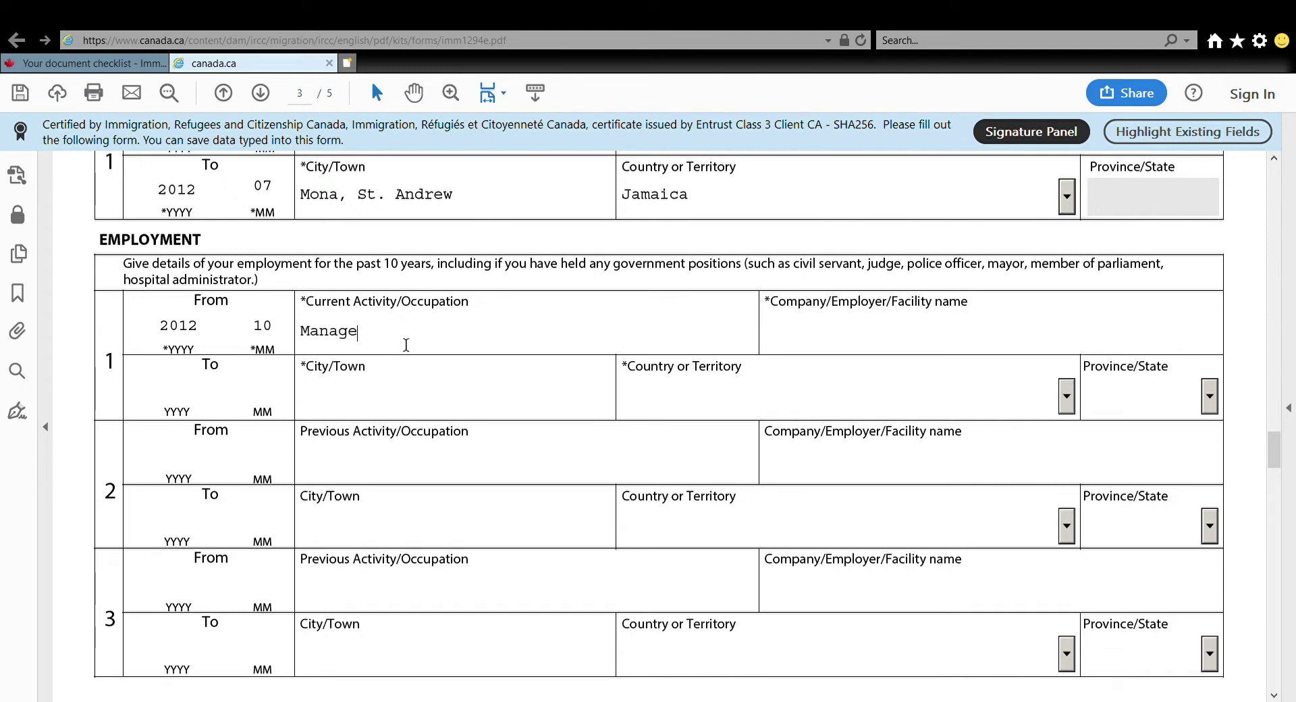
pyautogui.click(848, 347)
pyautogui.write('Self Employed')
# Finish employment row 1 with end date 2020-09, city Kingston, country Jamaica
pyautogui.press('Tab')
pyautogui.write('2020')
pyautogui.press('Tab')
pyautogui.write('09')
pyautogui.click(370, 410)
pyautogui.write('Kin')
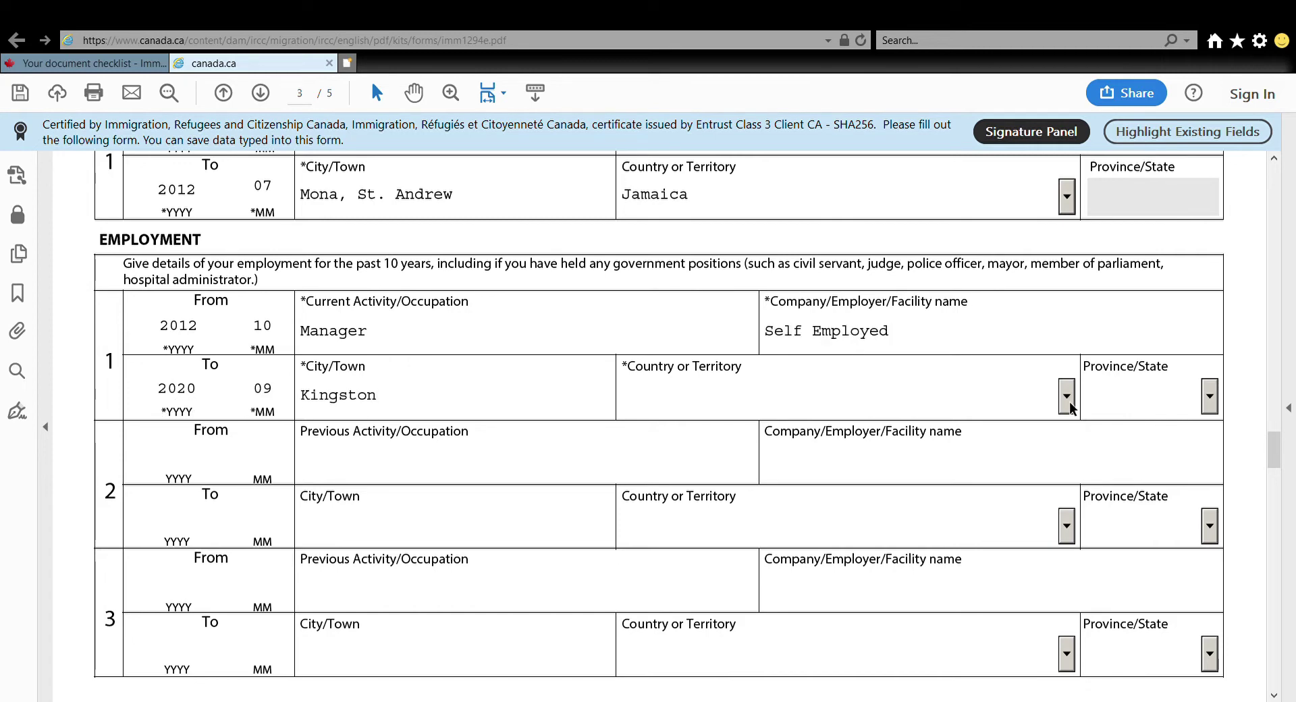
pyautogui.write('gston')
pyautogui.click(1067, 397)
pyautogui.write('J')
pyautogui.press('Return')
pyautogui.moveTo(1273, 449); pyautogui.dragTo(1274, 505)
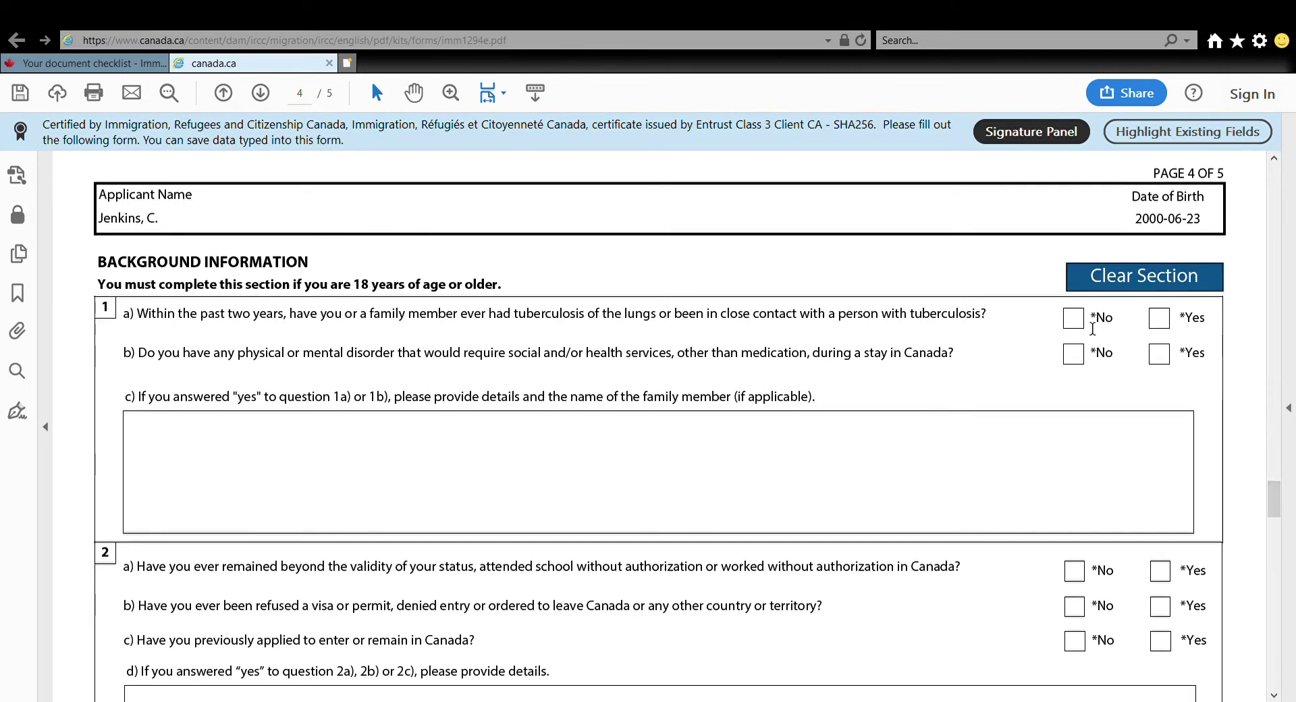
# Answer No to questions 1a, 1b and 2a, and Yes to refusal 2b and previous application 2c
pyautogui.click(1076, 319)
pyautogui.click(1073, 353)
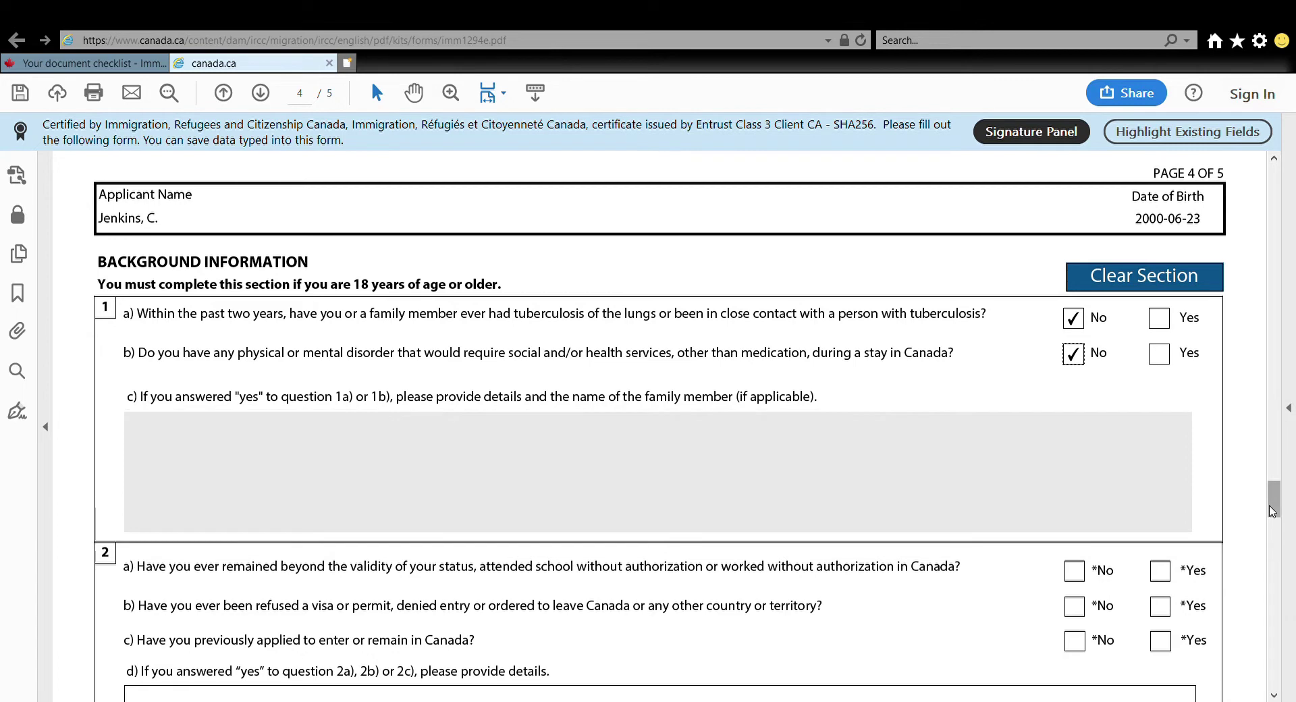
pyautogui.moveTo(1271, 510); pyautogui.dragTo(1277, 529)
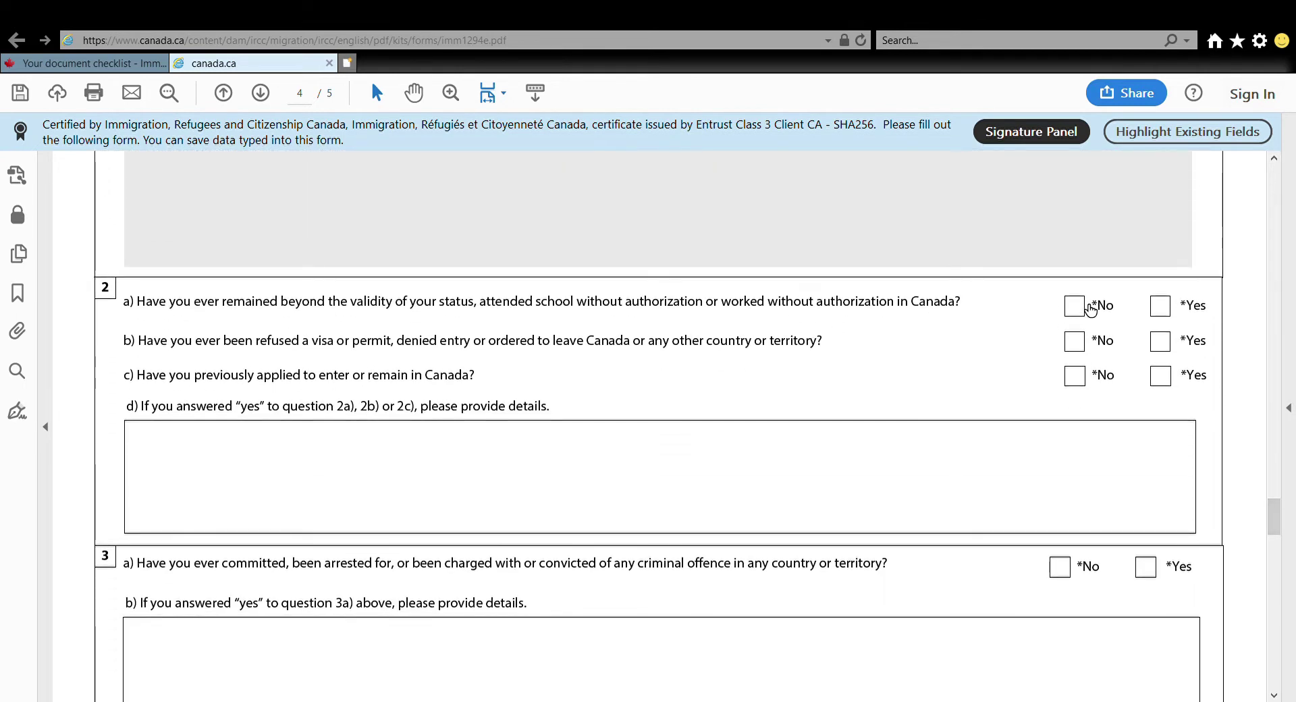
pyautogui.click(1089, 309)
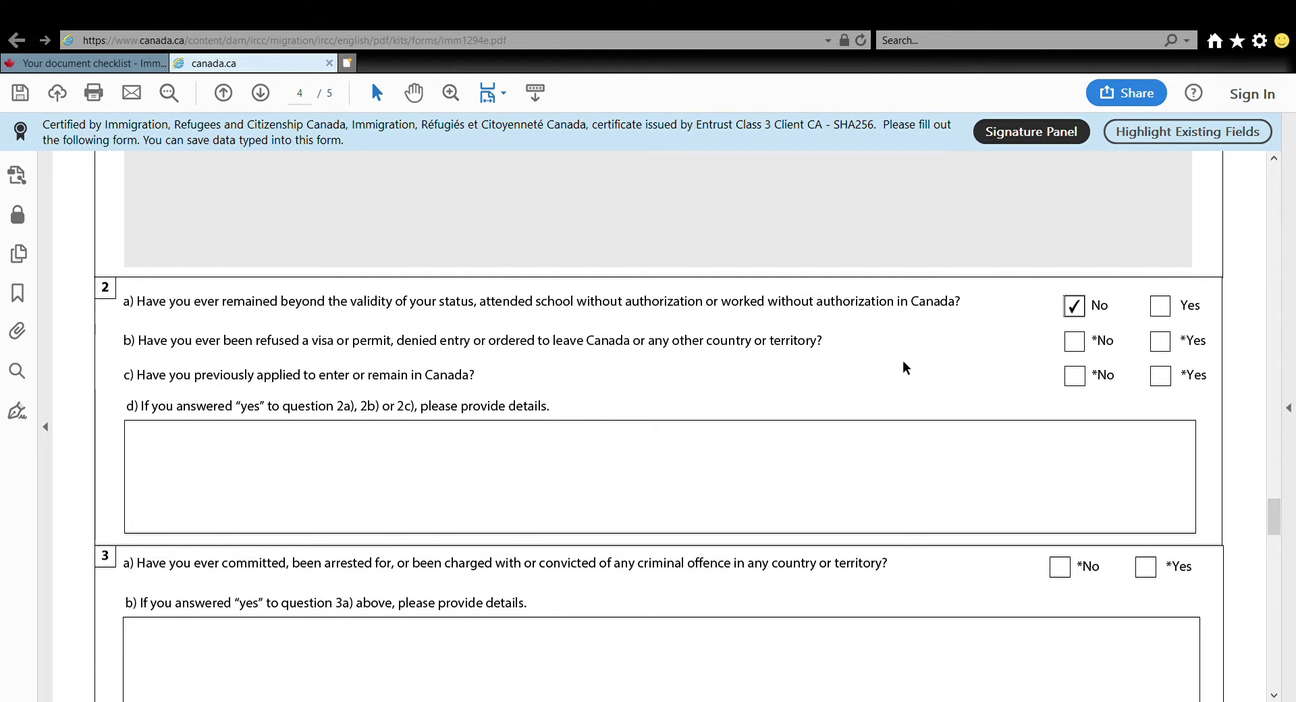
pyautogui.moveTo(597, 356); pyautogui.dragTo(826, 350)
pyautogui.click(1161, 343)
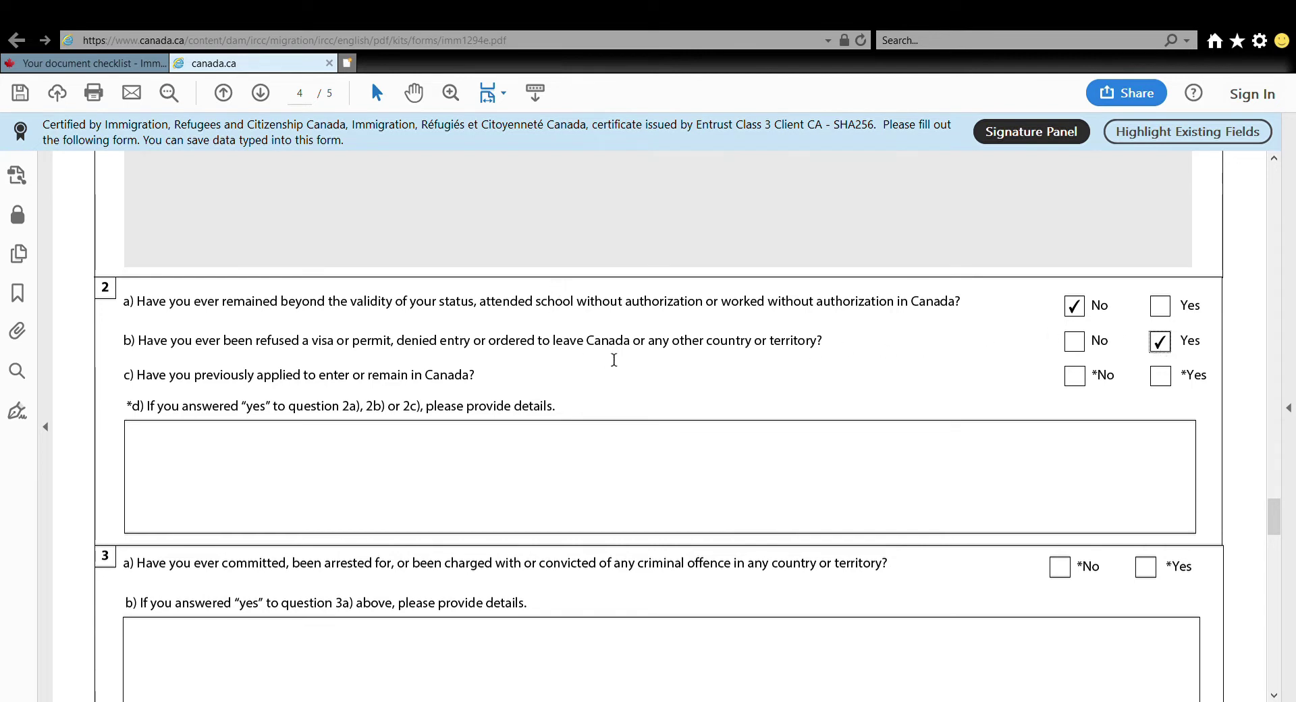
pyautogui.moveTo(634, 343); pyautogui.dragTo(811, 342)
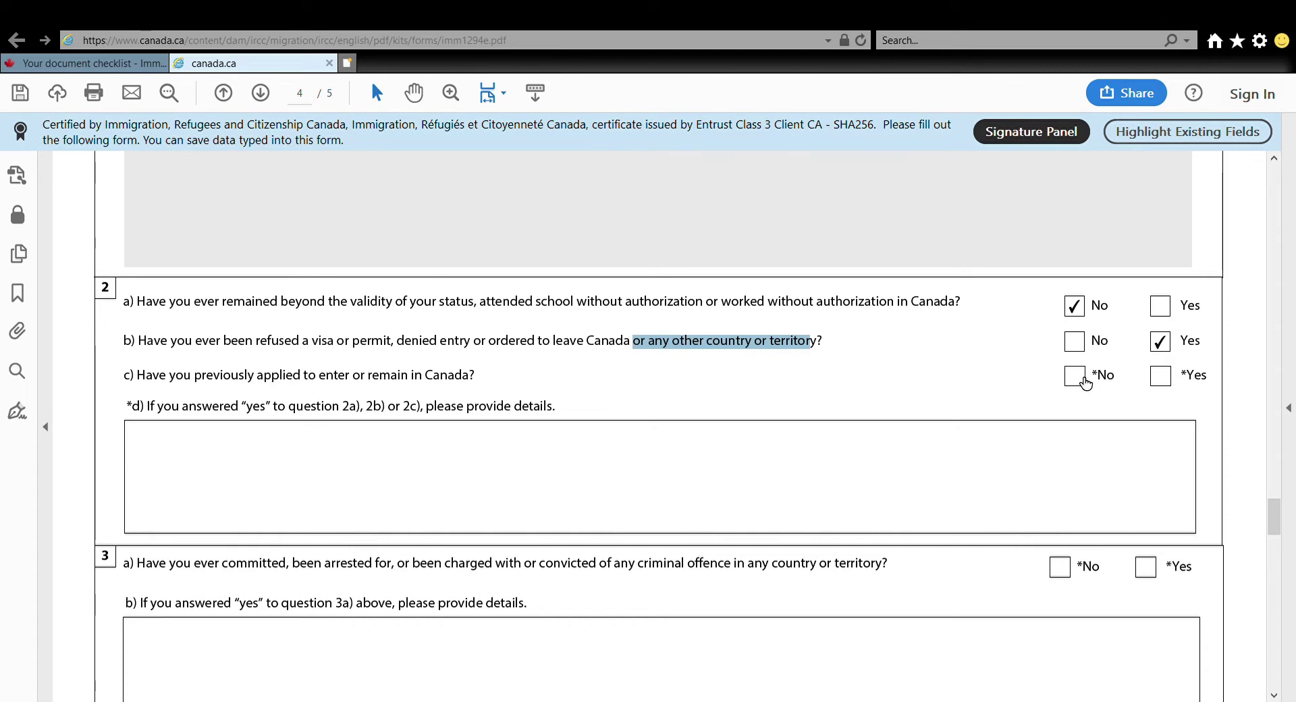
pyautogui.click(1162, 384)
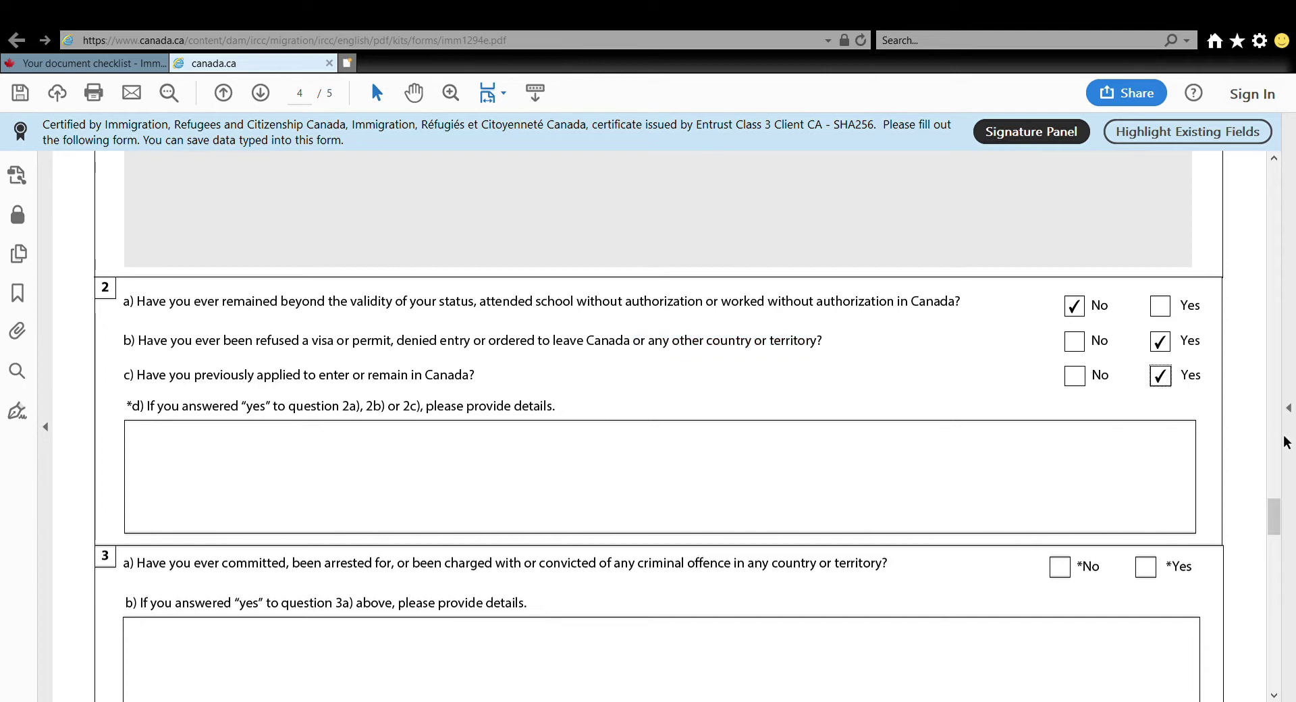
# Answer No to questions 3a, 4a, 5 and 6 on crime, military, violence and ill-treatment
pyautogui.moveTo(1275, 510); pyautogui.dragTo(1274, 527)
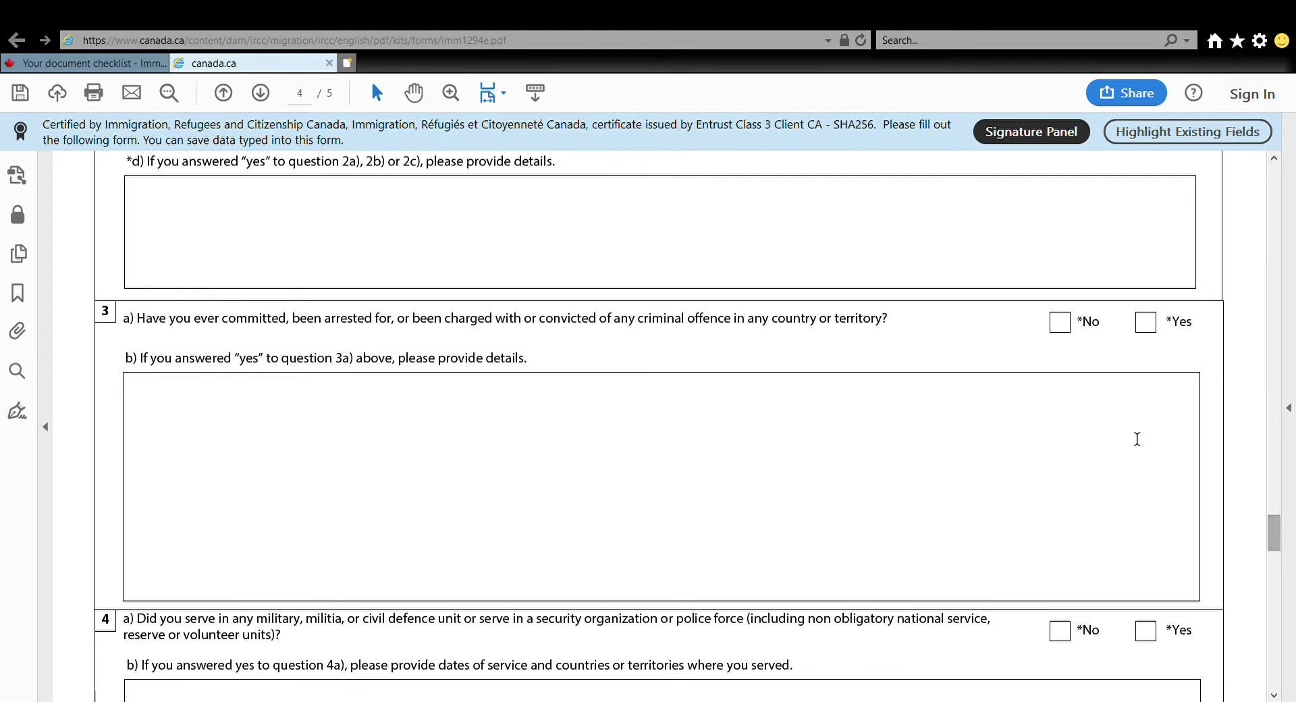
pyautogui.click(1065, 324)
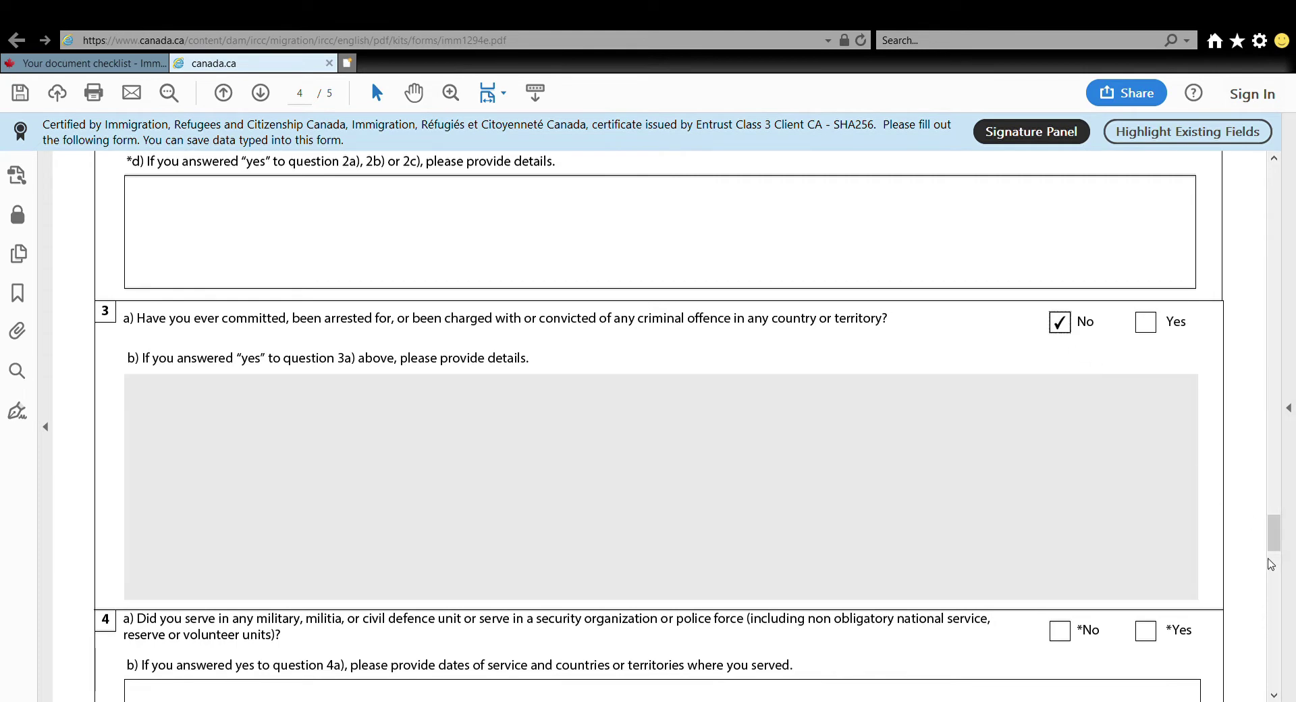
pyautogui.moveTo(1275, 530); pyautogui.dragTo(1279, 555)
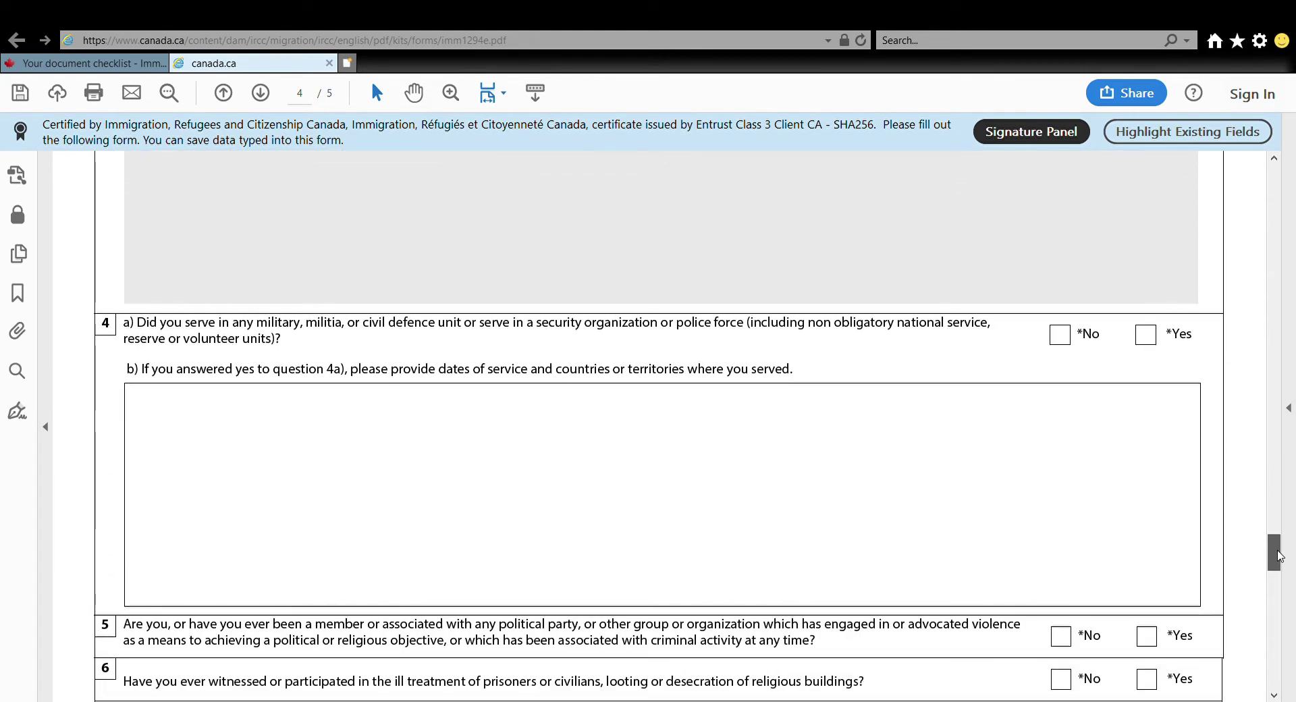
pyautogui.click(1060, 334)
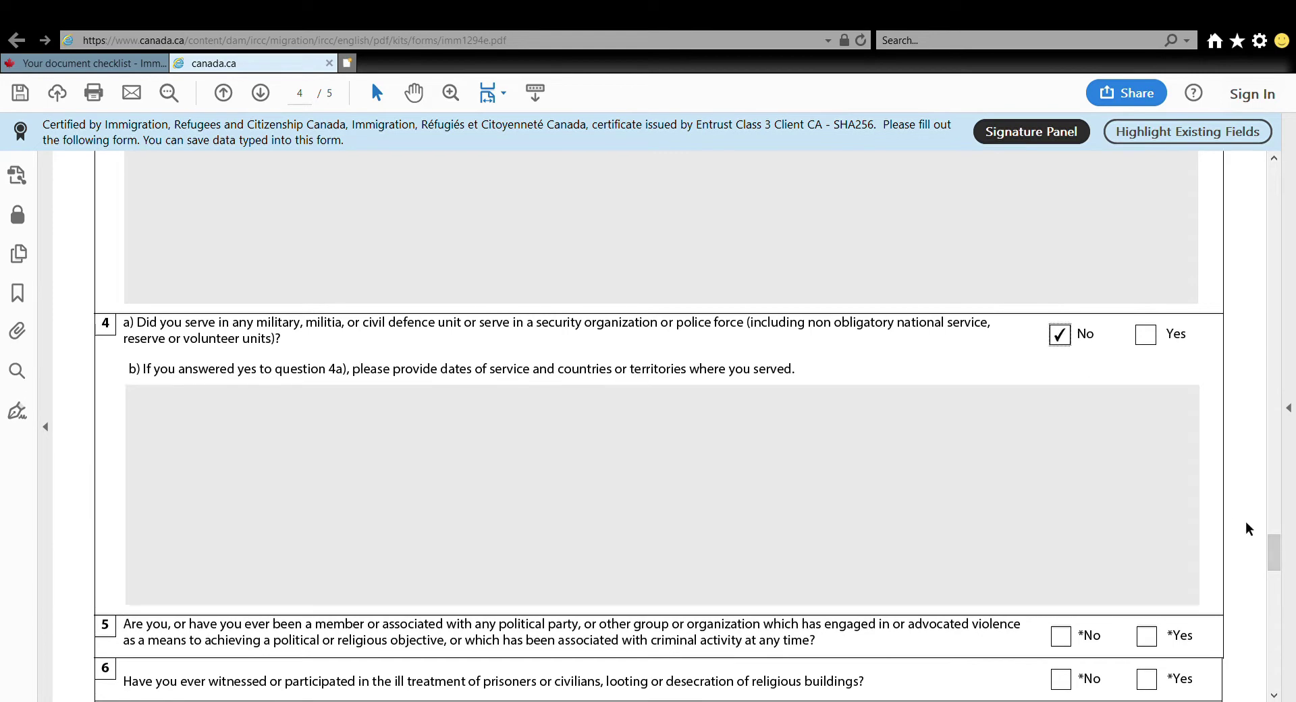
pyautogui.moveTo(1278, 564); pyautogui.dragTo(1277, 579)
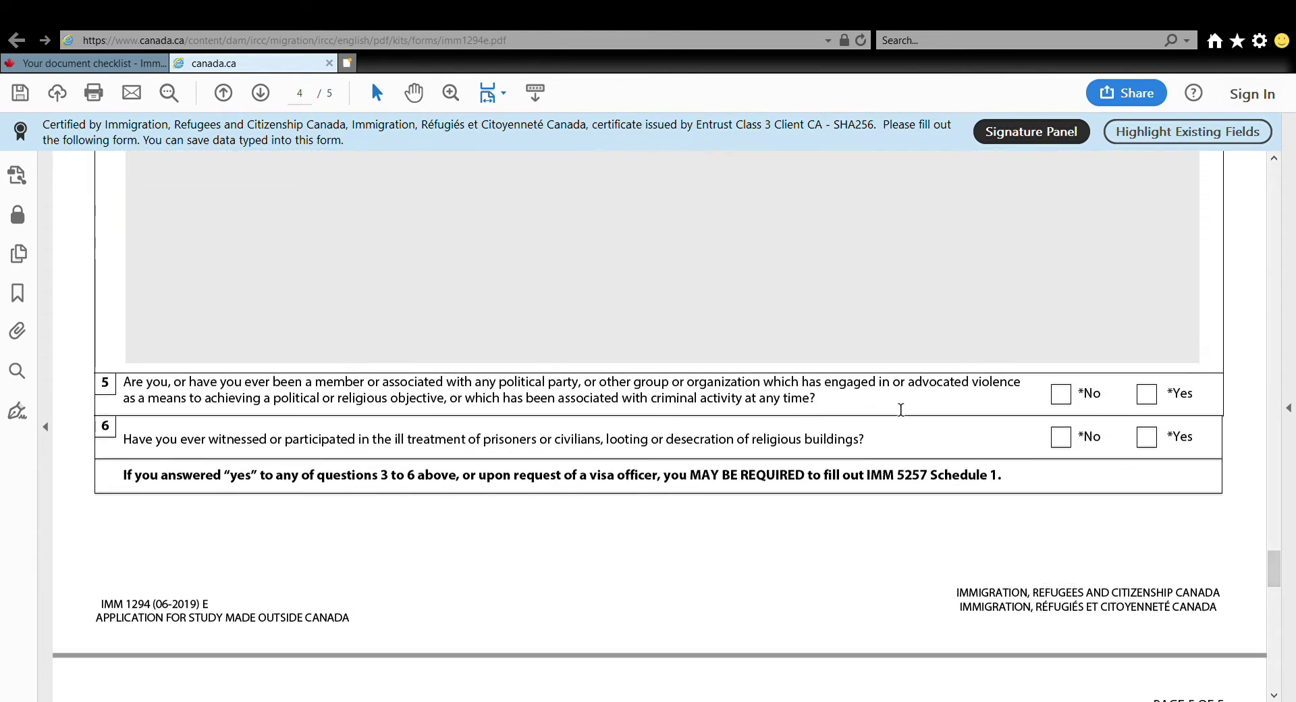
pyautogui.click(1070, 399)
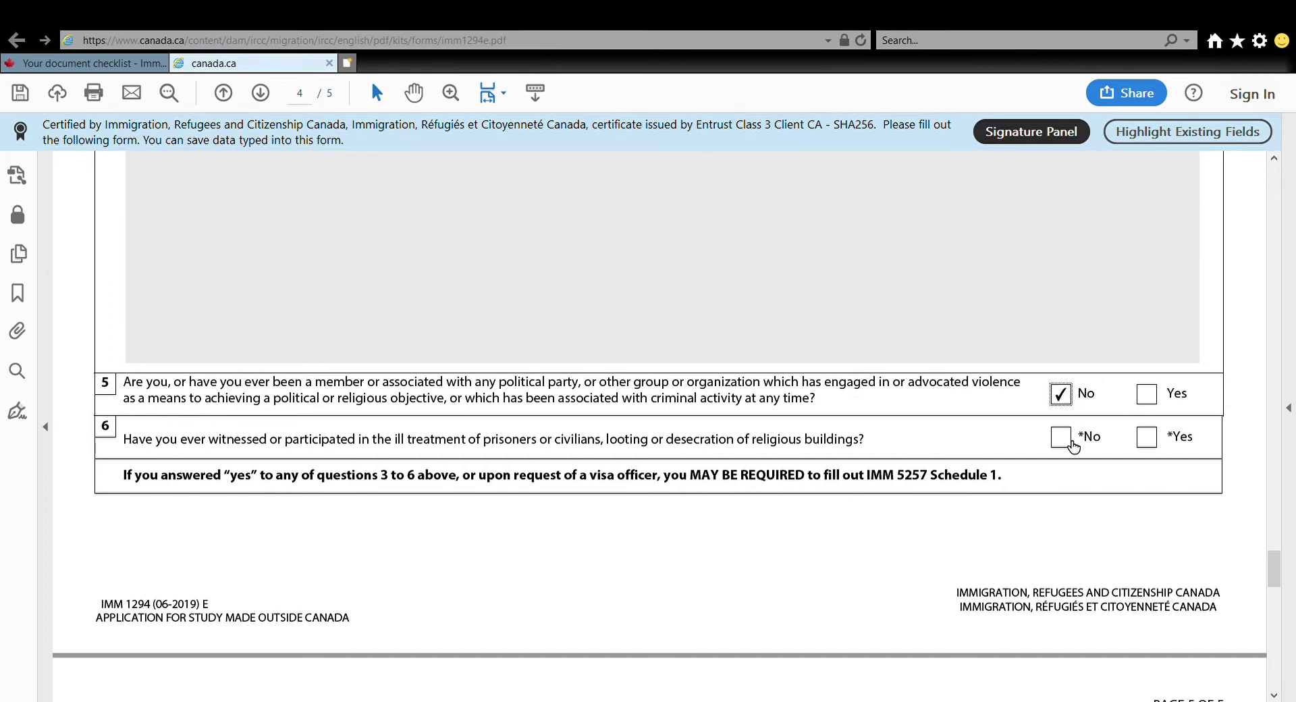
pyautogui.click(1073, 443)
pyautogui.moveTo(1277, 567); pyautogui.dragTo(1277, 603)
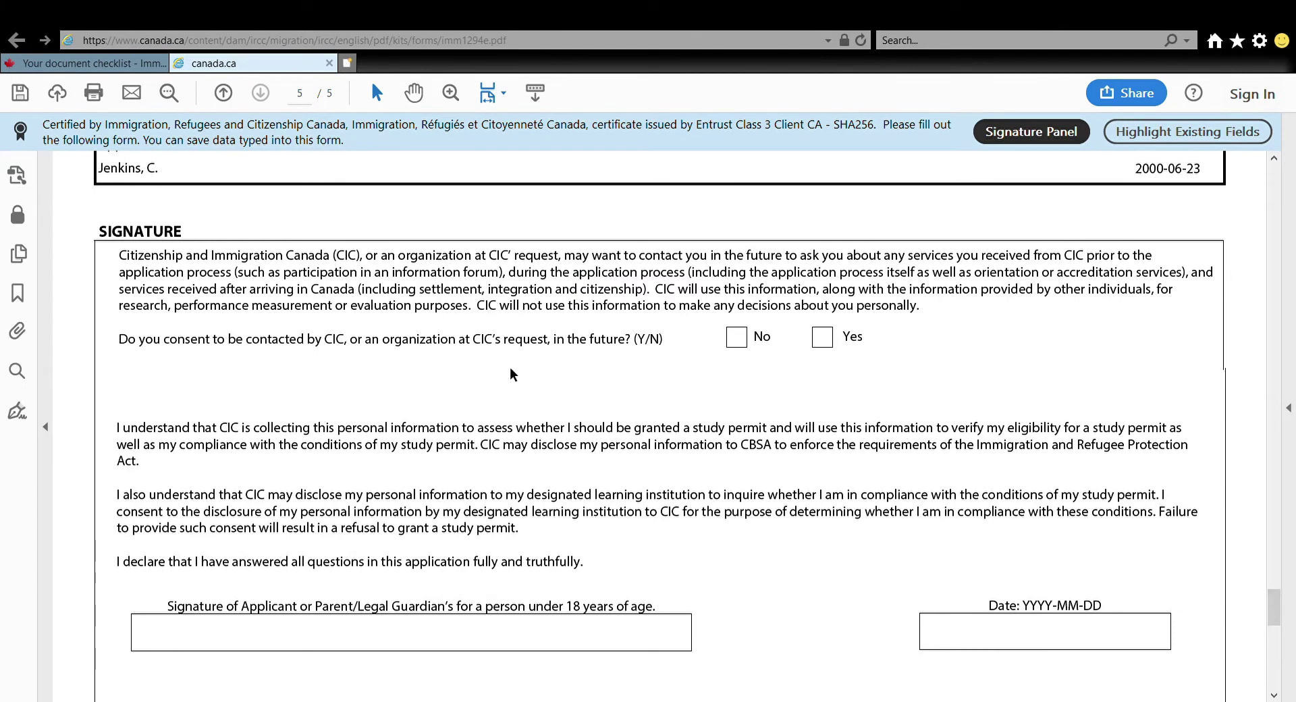
# Agree to future CIC contact, sign with the applicant's name, and date it 2021-04-27
pyautogui.click(819, 337)
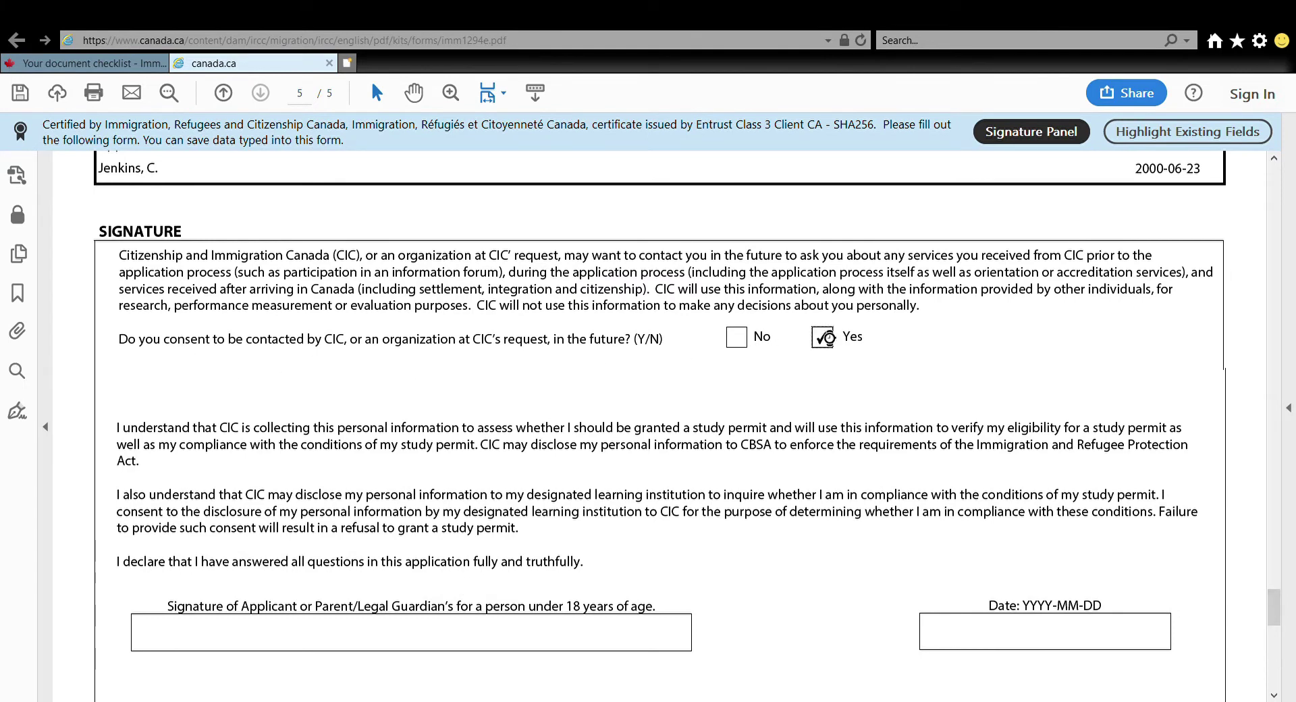
pyautogui.click(179, 630)
pyautogui.write('C. Jenkins')
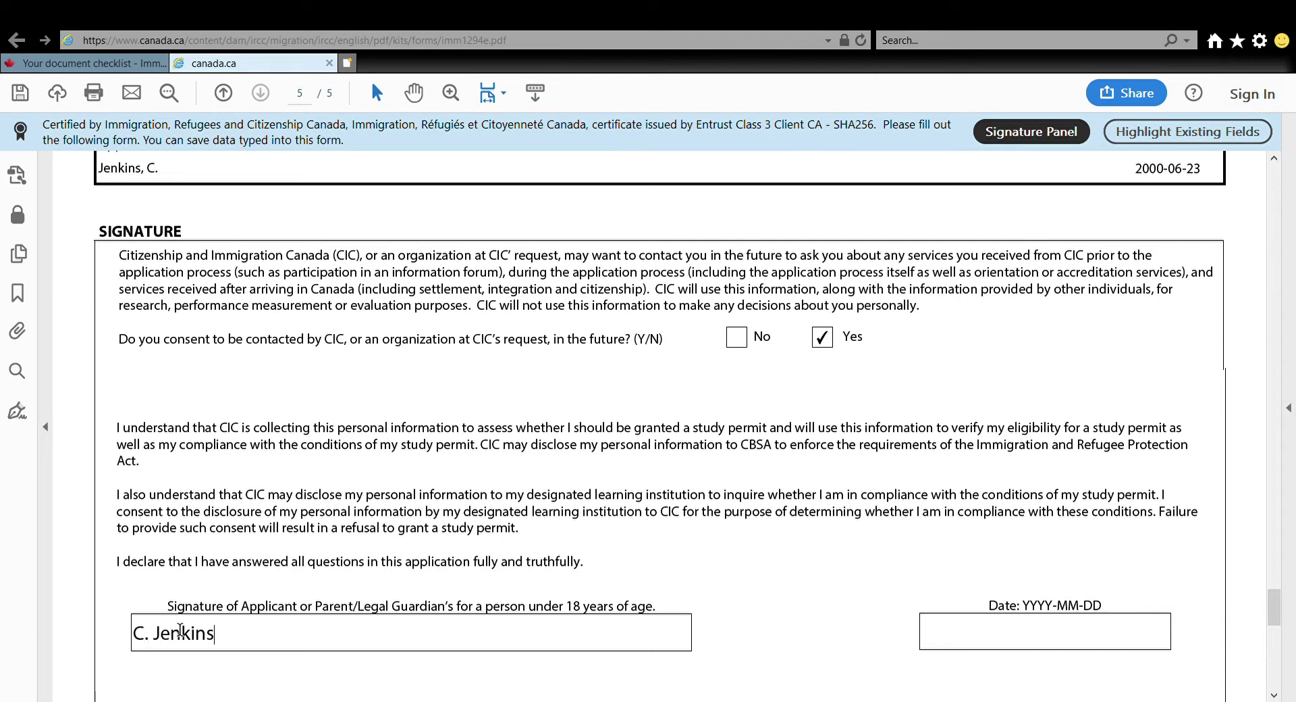
pyautogui.click(995, 637)
pyautogui.write('2021-04-')
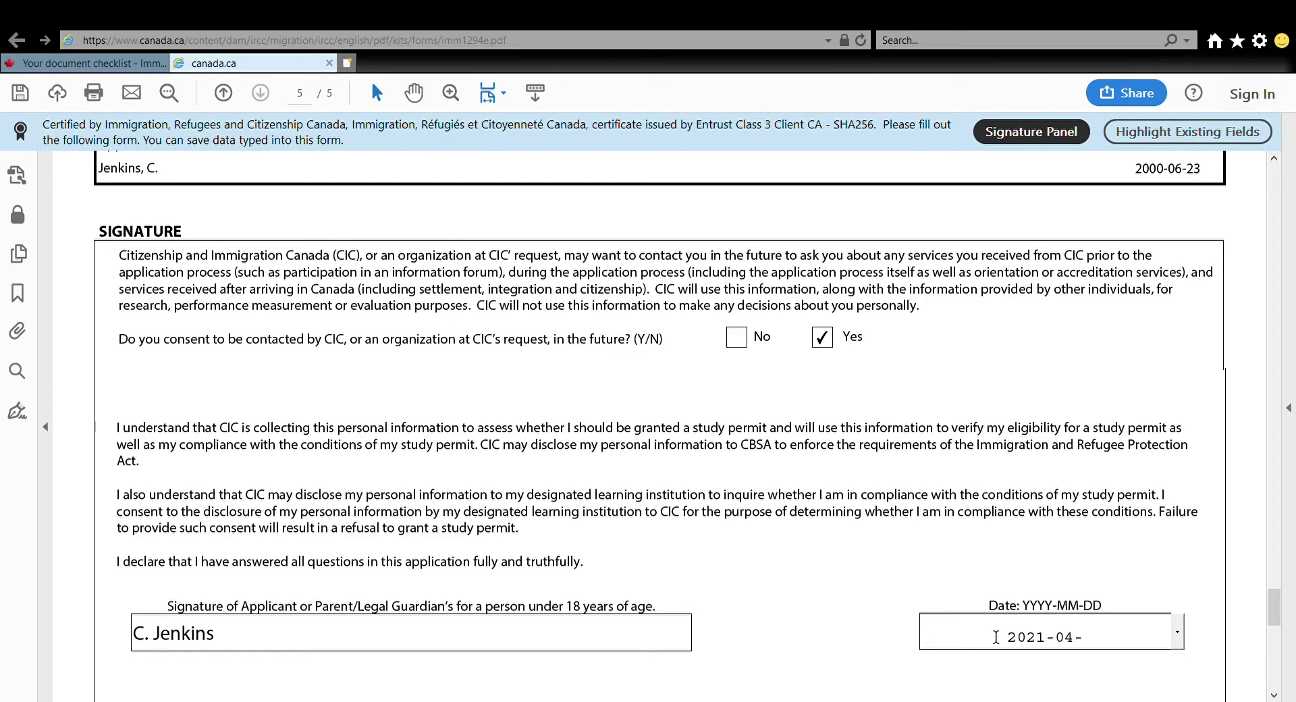
pyautogui.write('27')
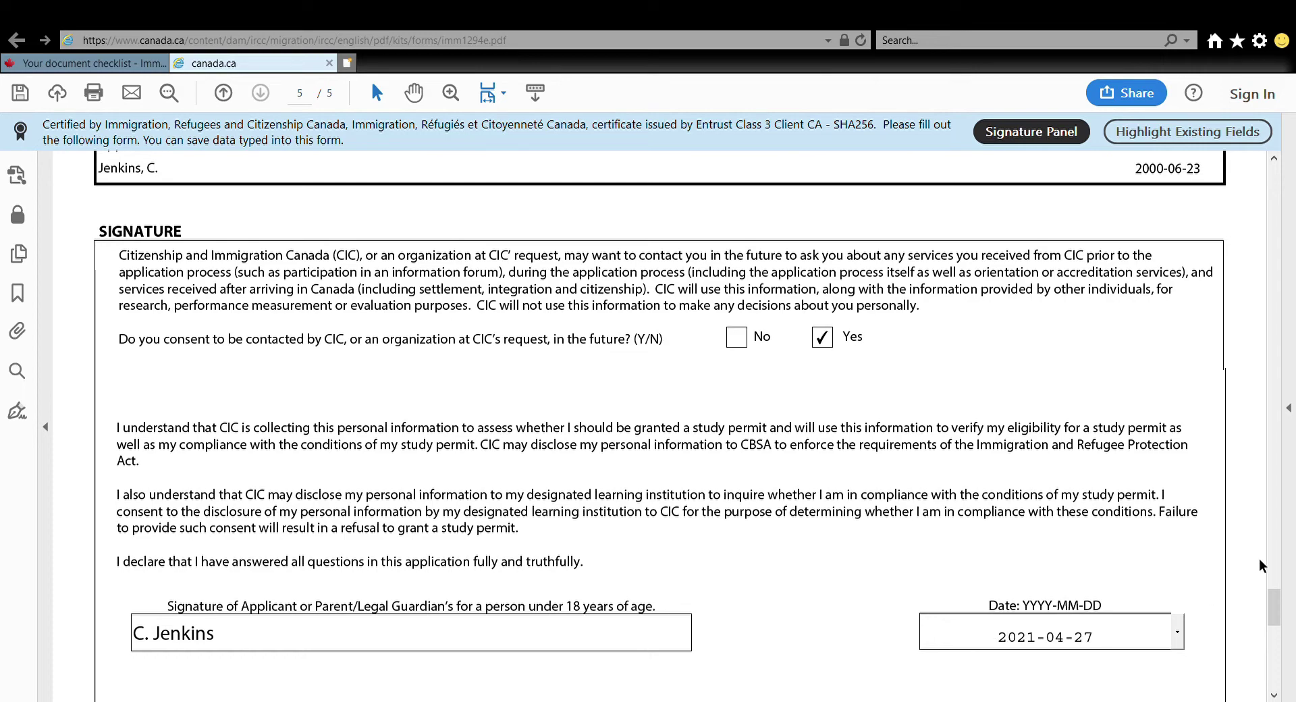
pyautogui.scroll(-10, 1281, 603)
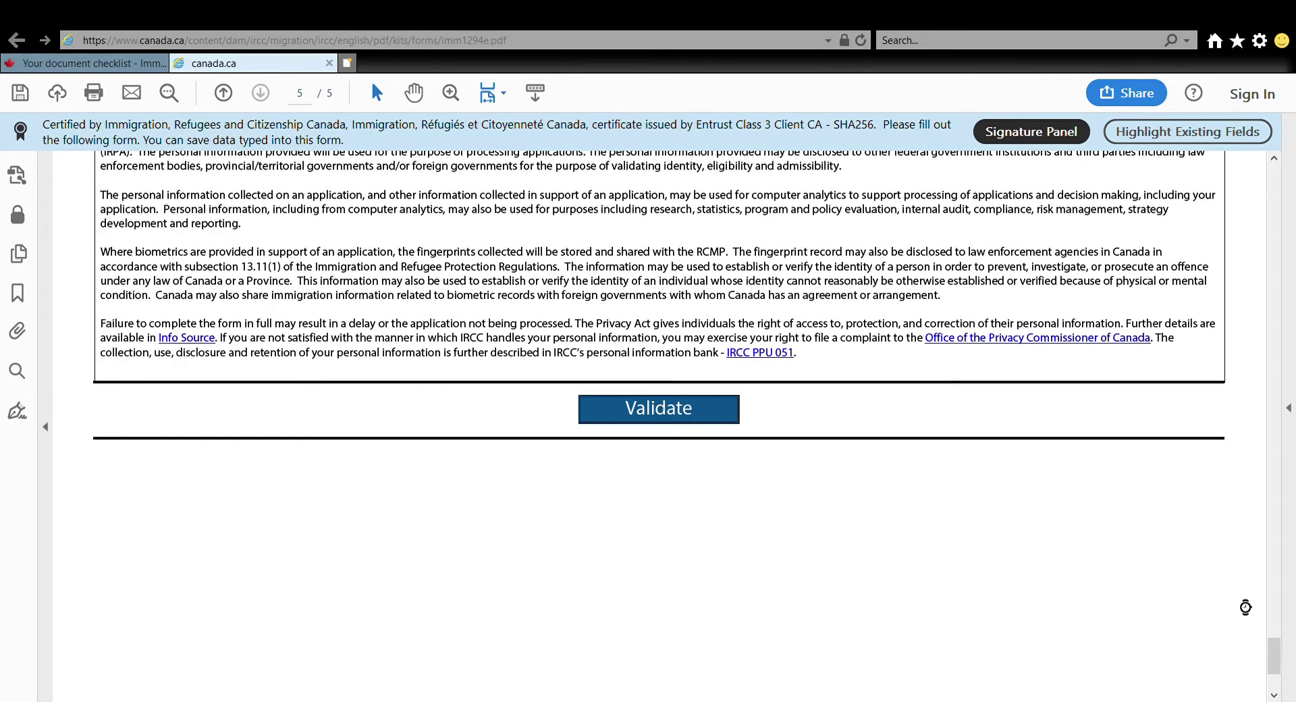
# Validate the form and explain in question 2d: 'I was denied a US visa once'
pyautogui.click(1274, 651)
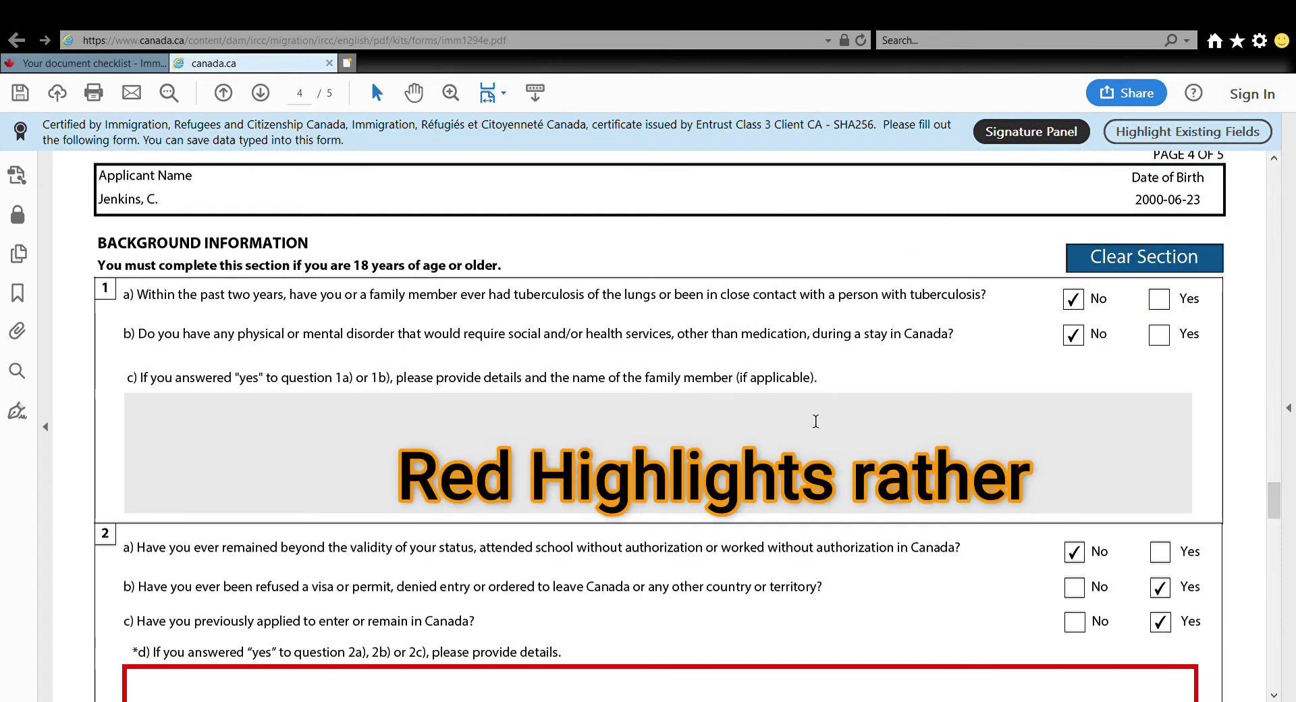
pyautogui.scroll(-5, 1261, 496)
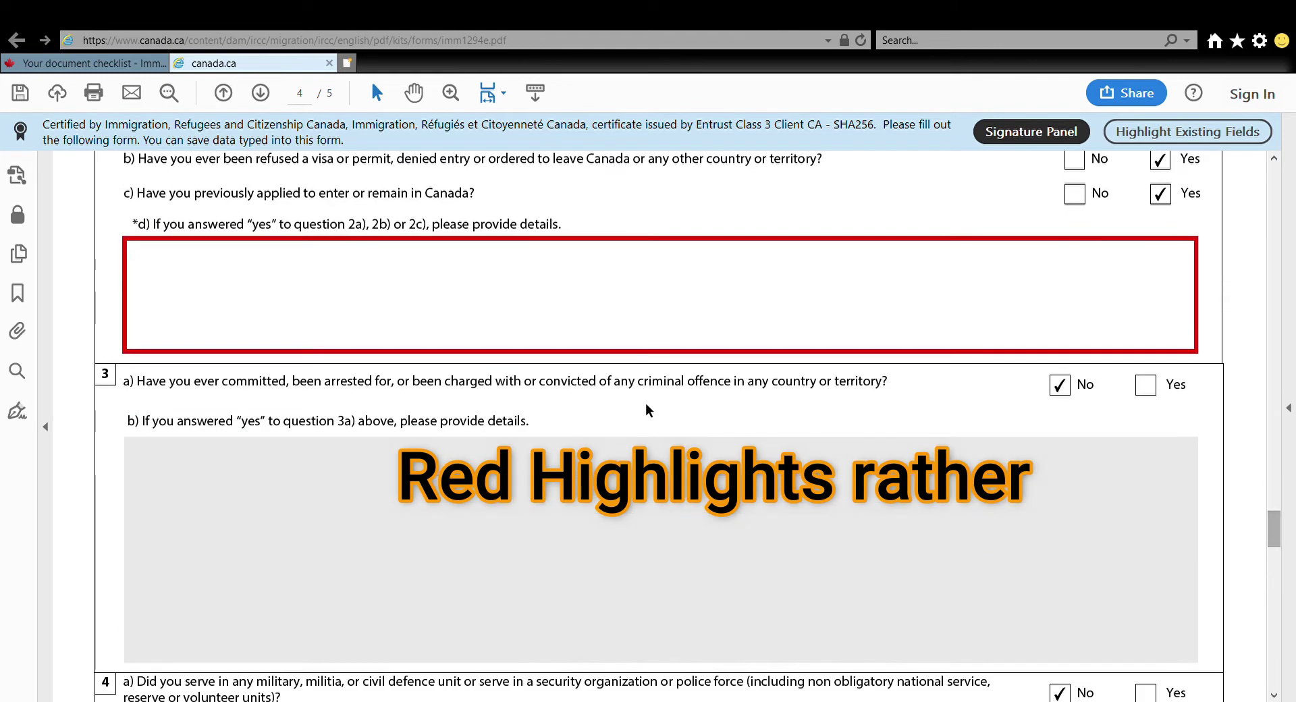
pyautogui.click(607, 262)
pyautogui.write('I was denied a US visa onec')
pyautogui.press('BackSpace')
pyautogui.press('BackSpace')
pyautogui.write('ce')
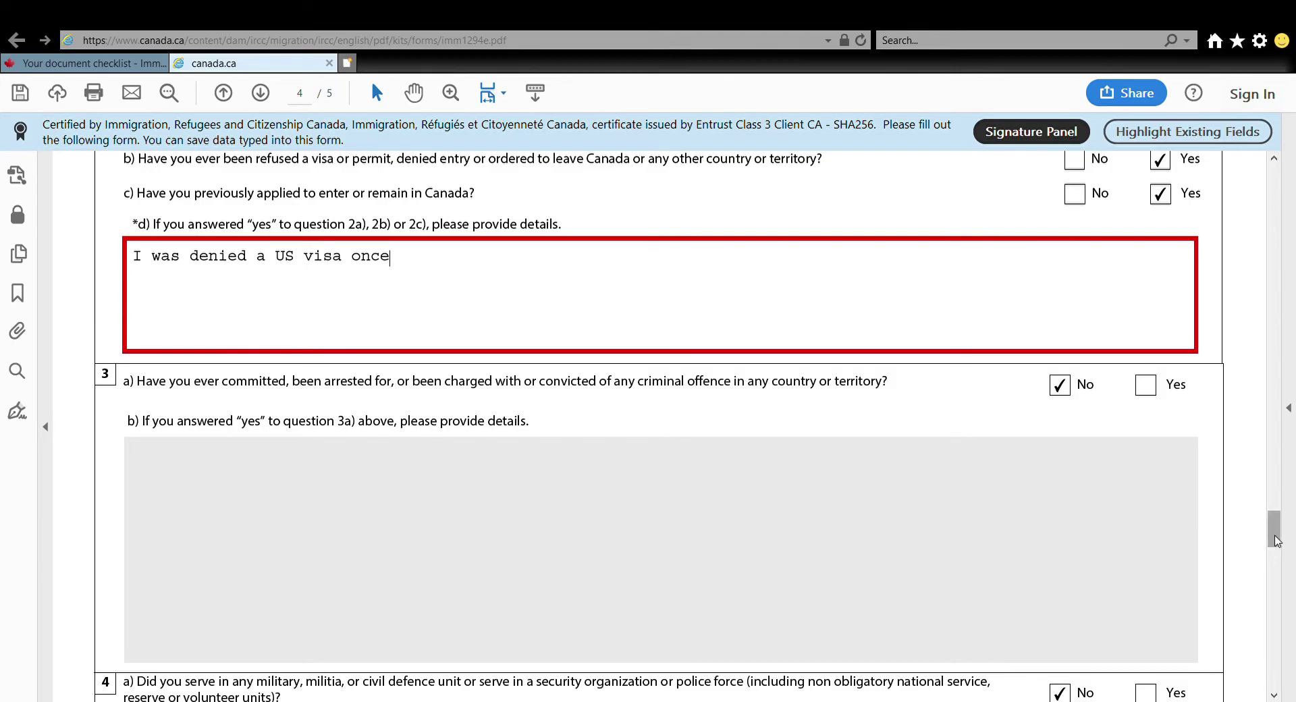
# Correct the study start date on page 3 to 2021-09-06
pyautogui.moveTo(1285, 540); pyautogui.dragTo(1286, 172)
pyautogui.moveTo(1292, 385); pyautogui.dragTo(1276, 411)
pyautogui.click(1276, 411)
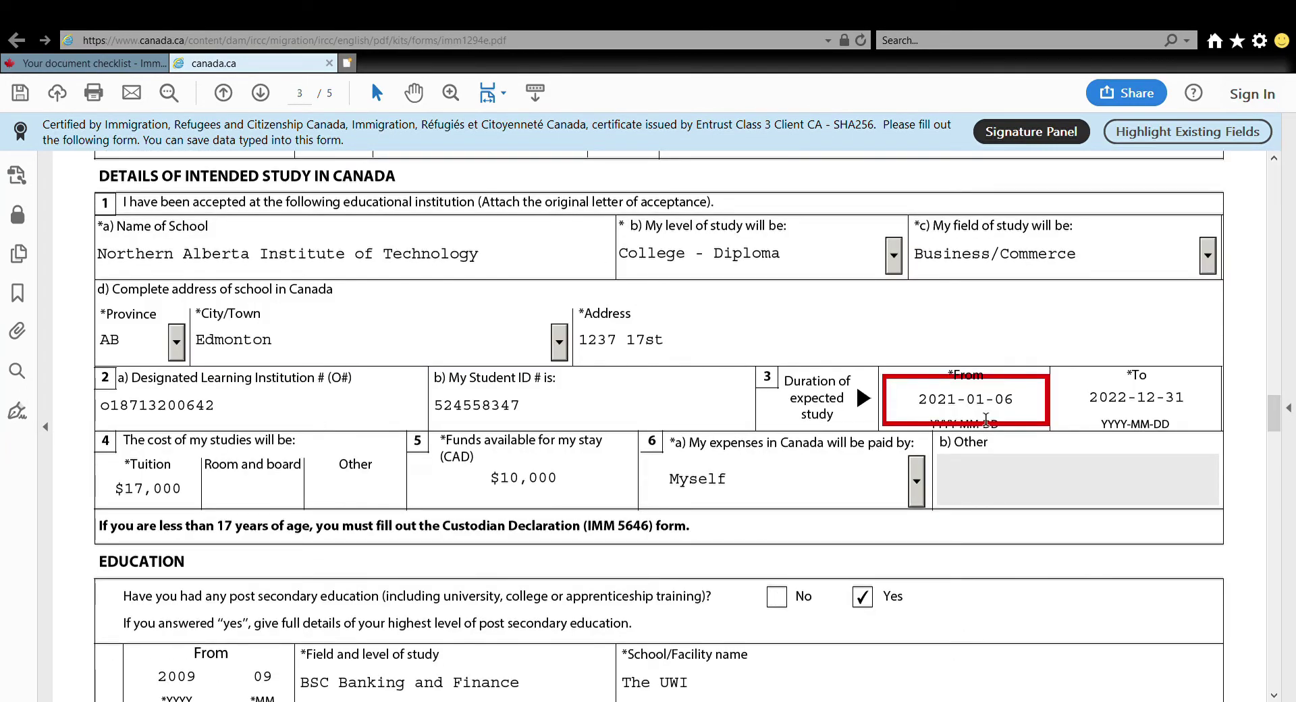
pyautogui.click(951, 405)
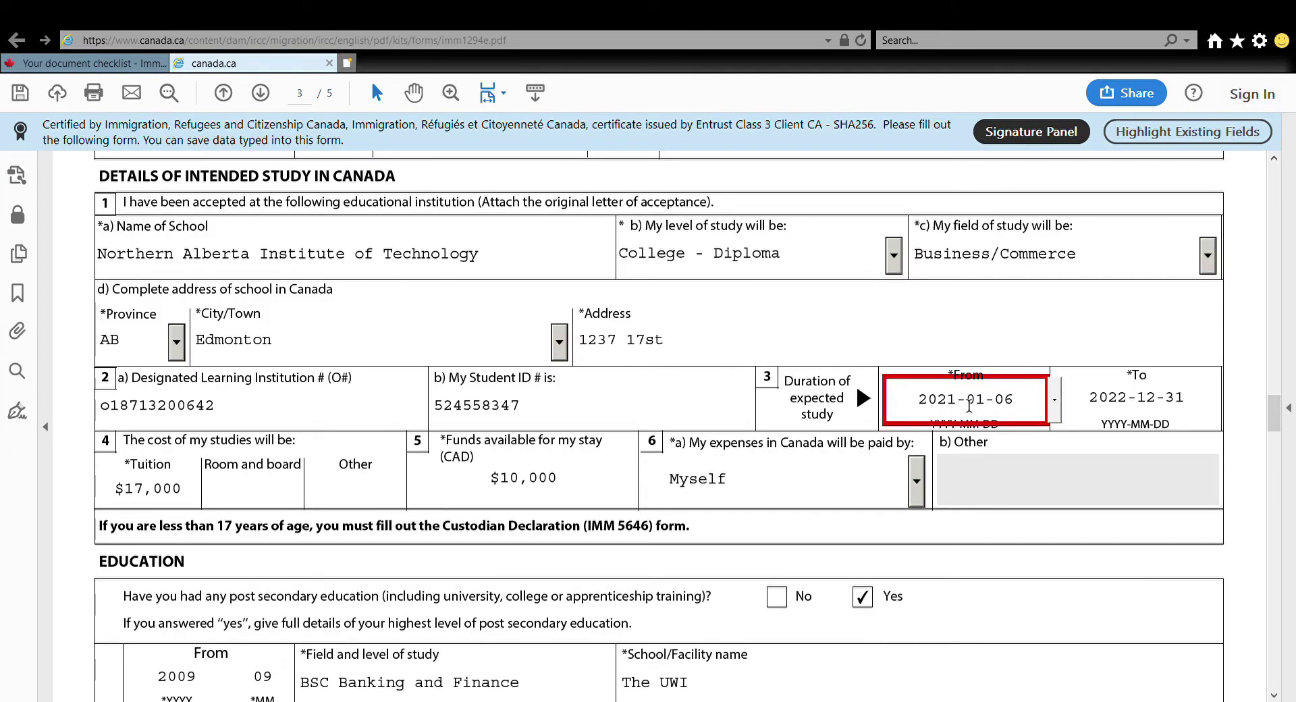
pyautogui.press('Delete')
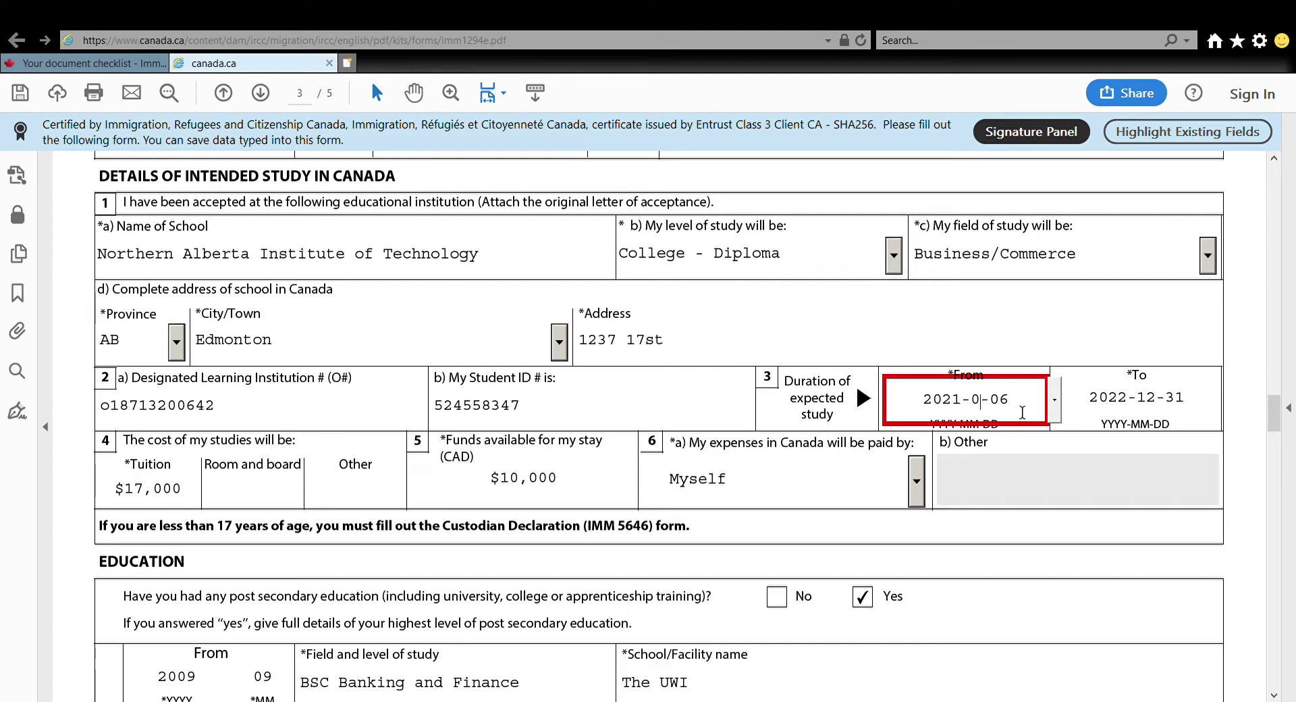
pyautogui.write('9')
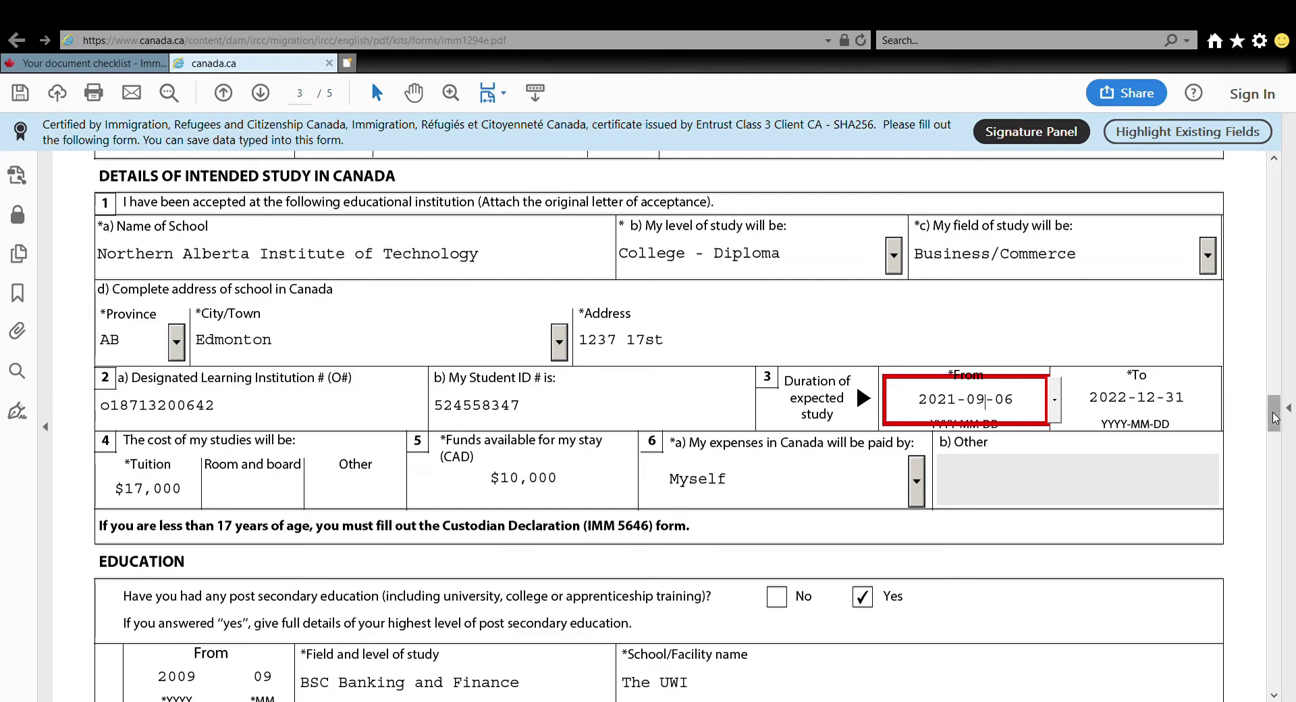
pyautogui.moveTo(1274, 418); pyautogui.dragTo(1275, 672)
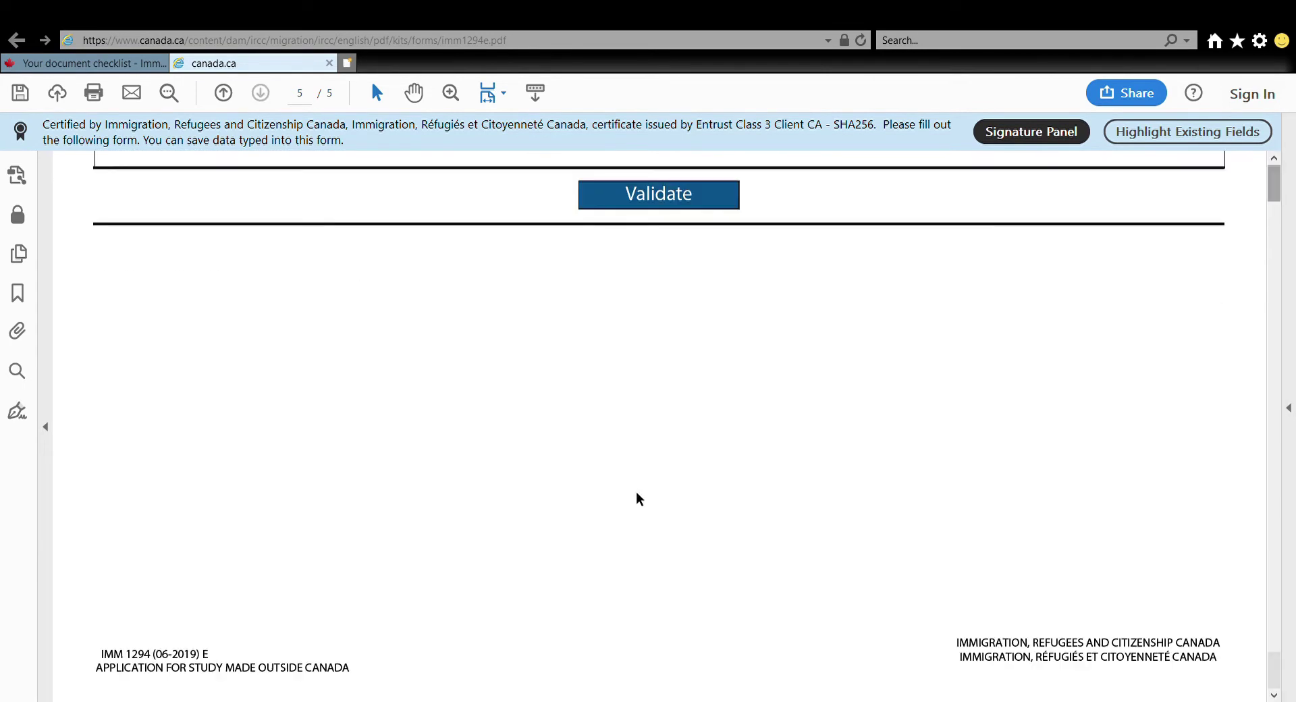
# Validate the completed six-page form again and save it
pyautogui.click(648, 201)
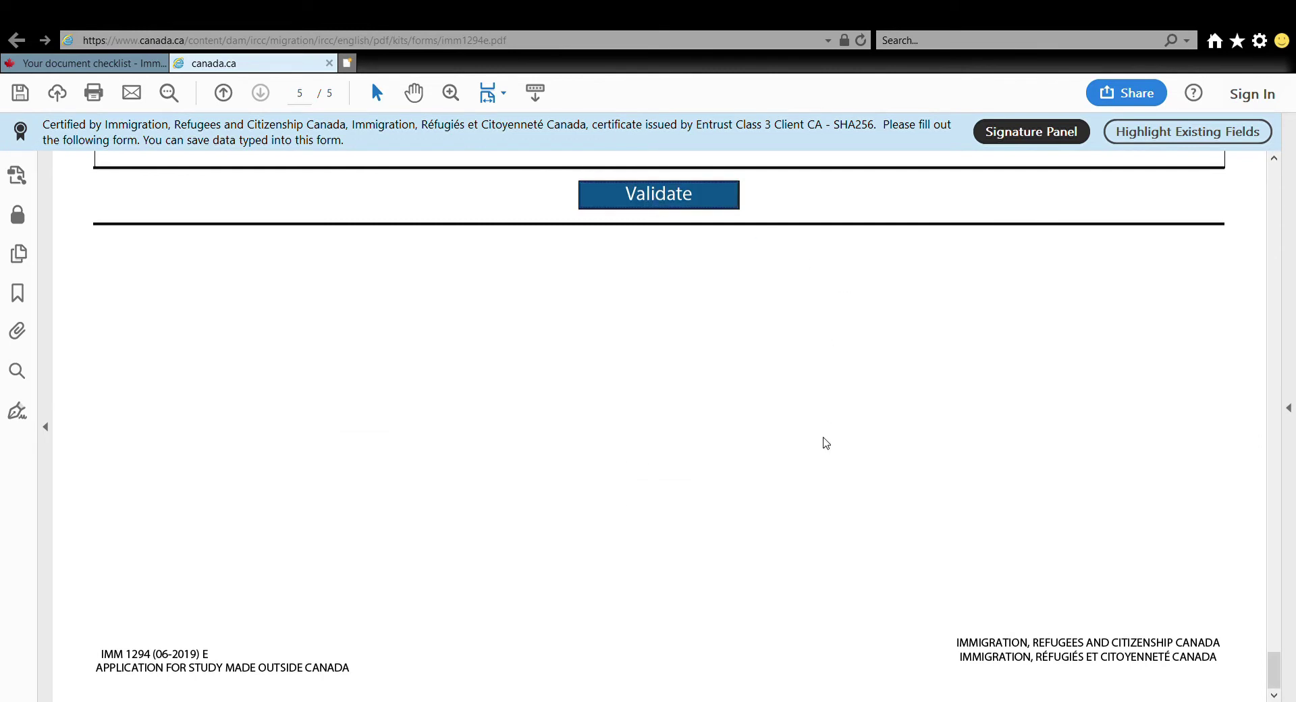
pyautogui.click(20, 93)
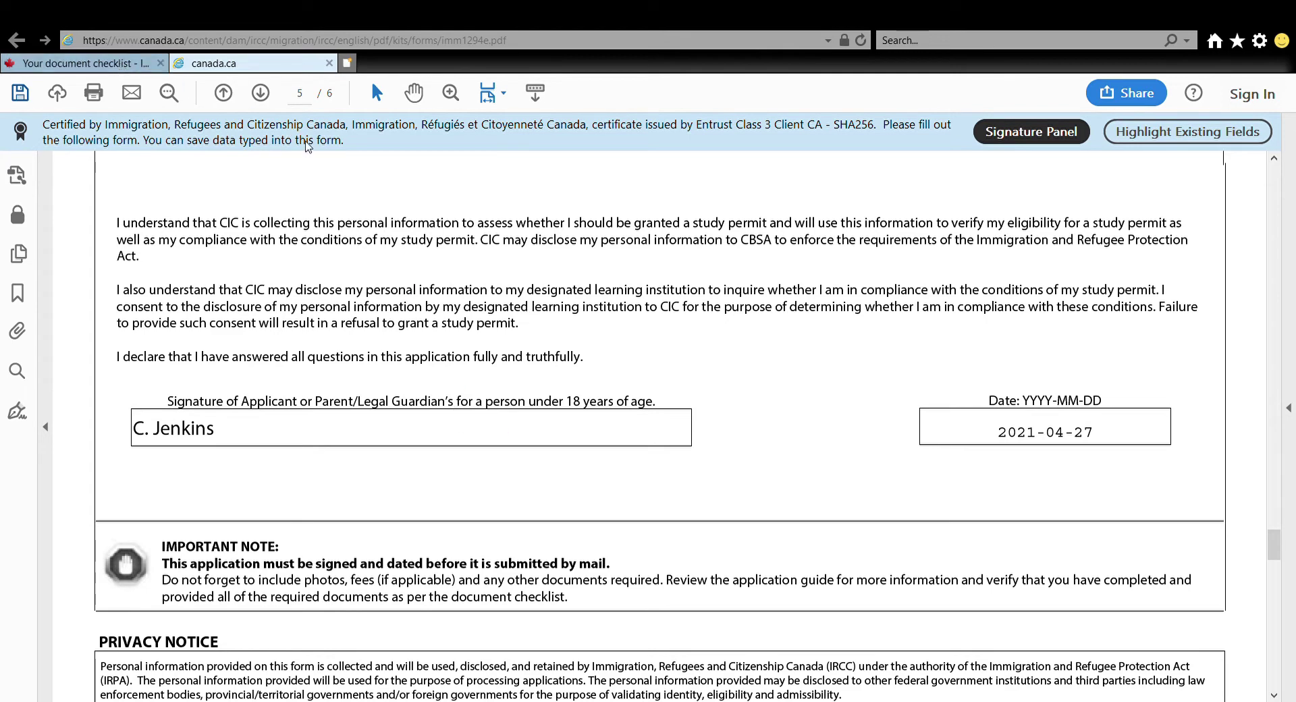
# Recover from the expired-session error via the English IRCC site and reach the Application Form(s) table
pyautogui.click(116, 66)
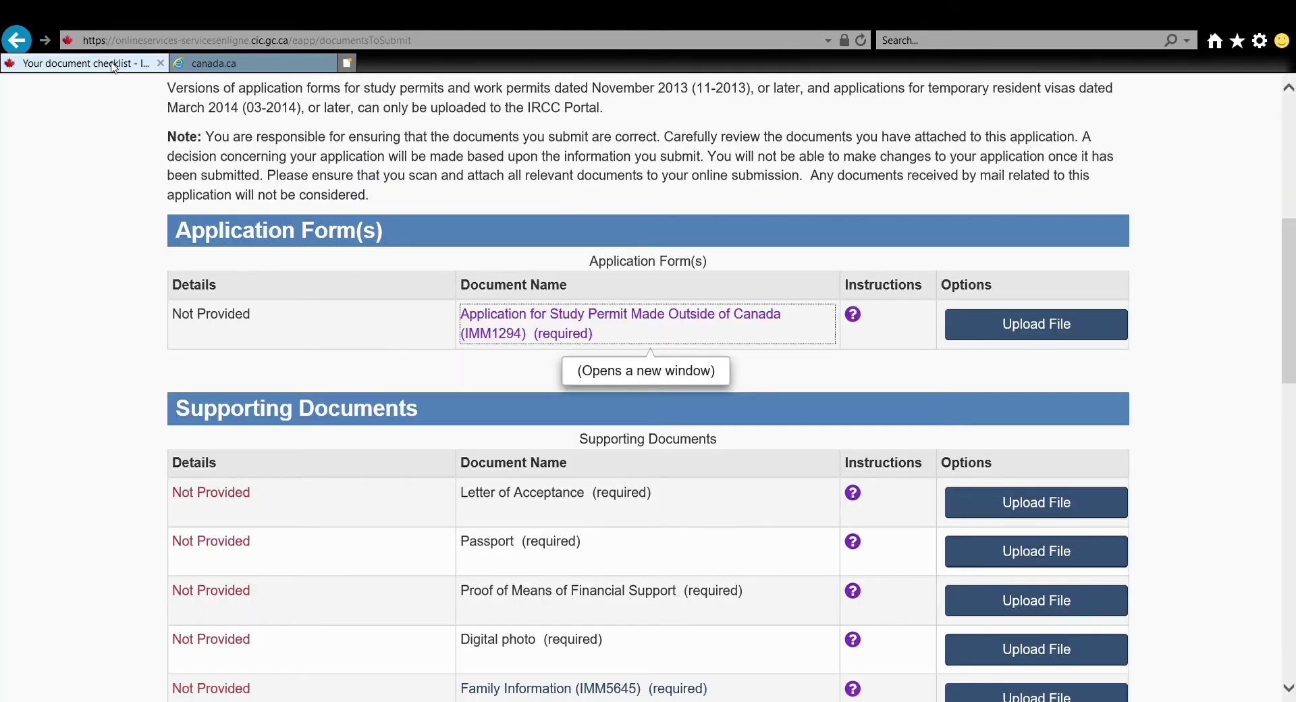
pyautogui.click(1041, 327)
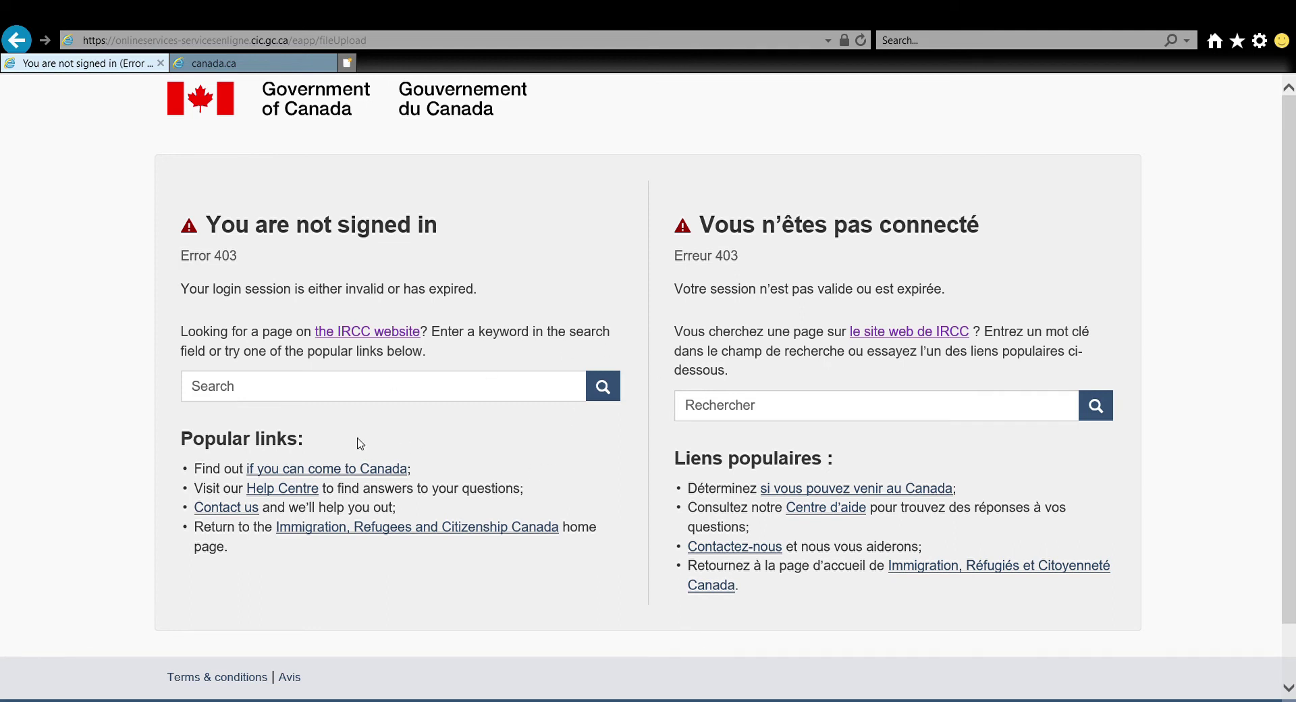
pyautogui.click(346, 335)
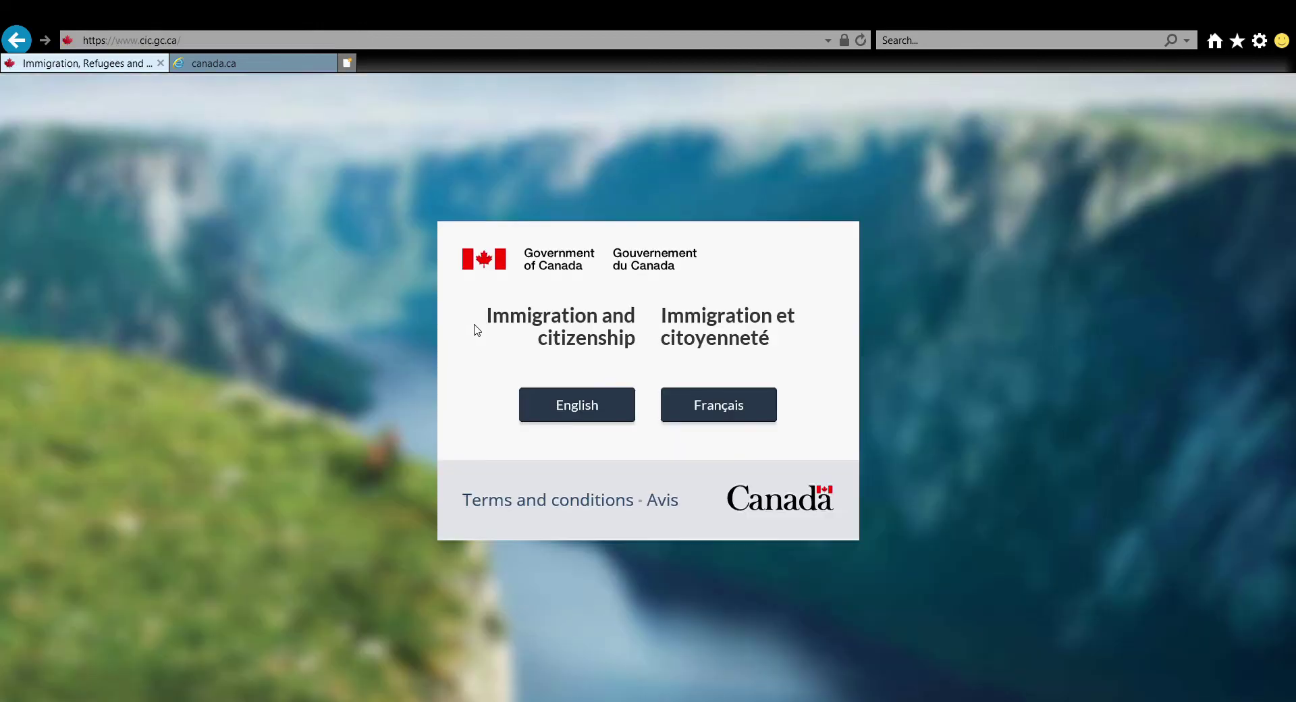
pyautogui.click(558, 420)
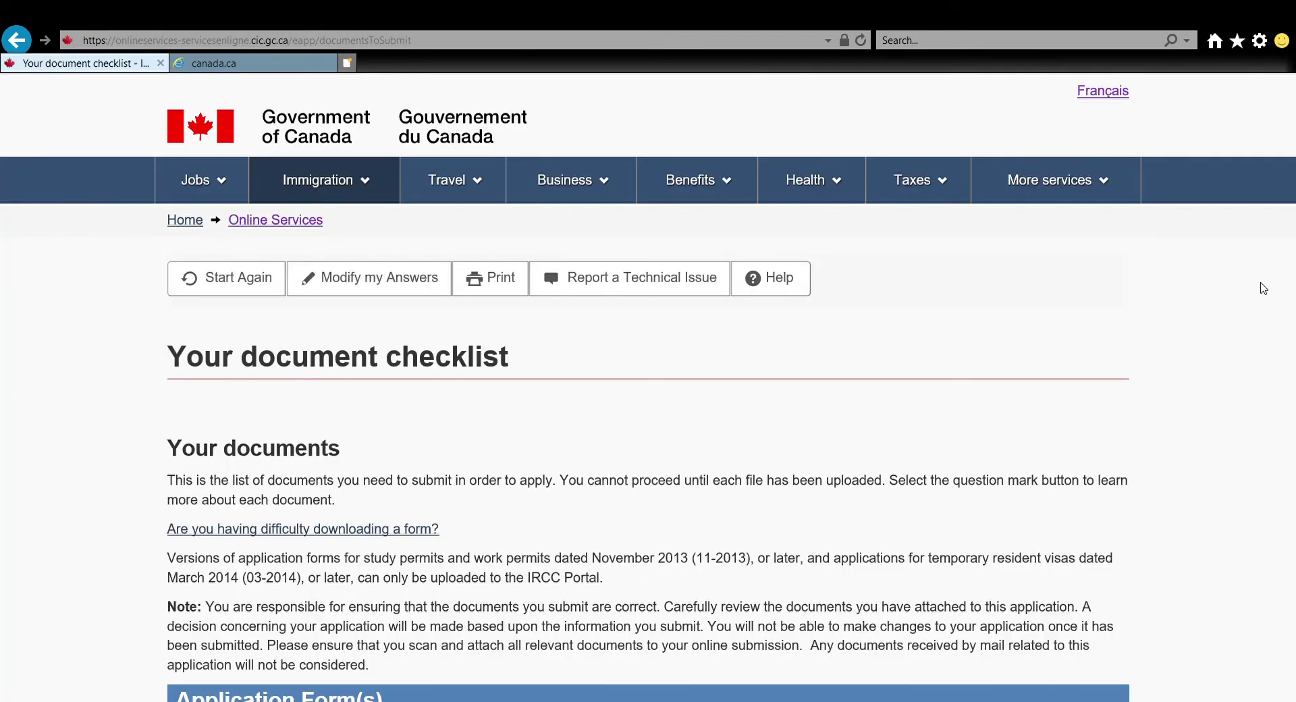
pyautogui.scroll(-8, 1262, 287)
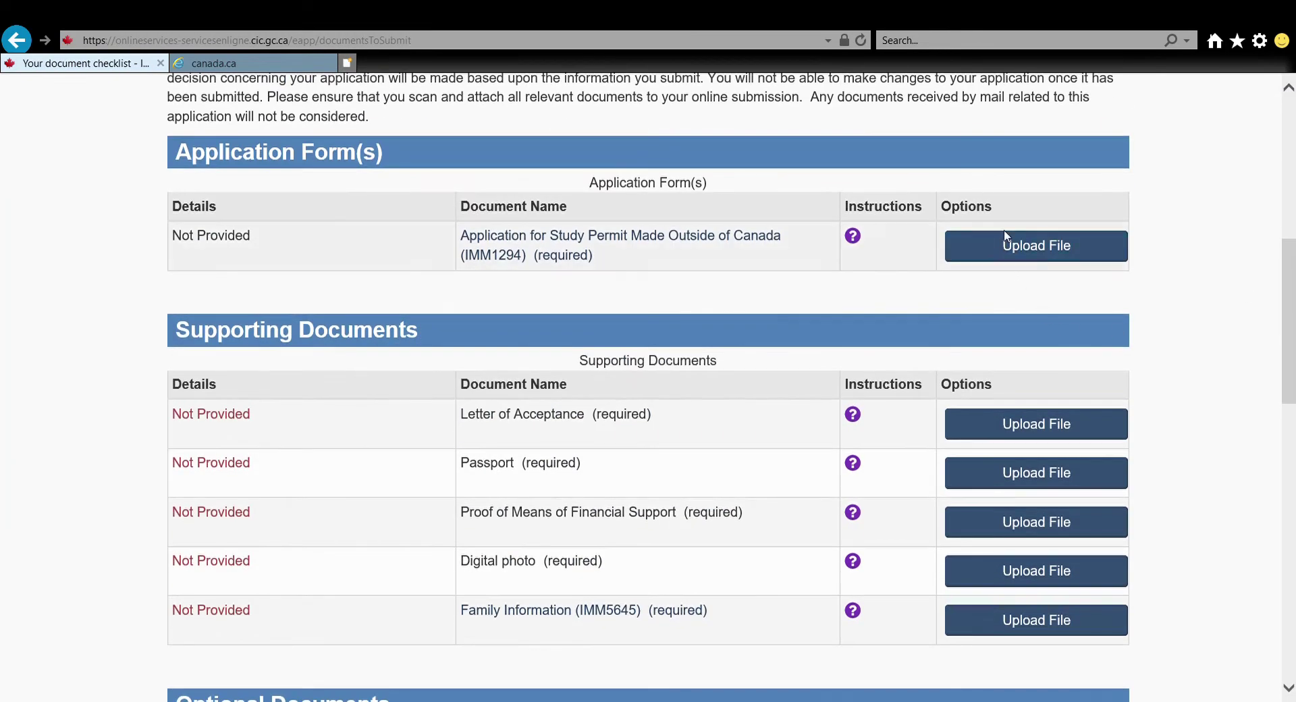
# Upload the saved IMM1294 PDF, imm1294e= Im Jamaican.pdf, in the IMM1294 row
pyautogui.click(1006, 239)
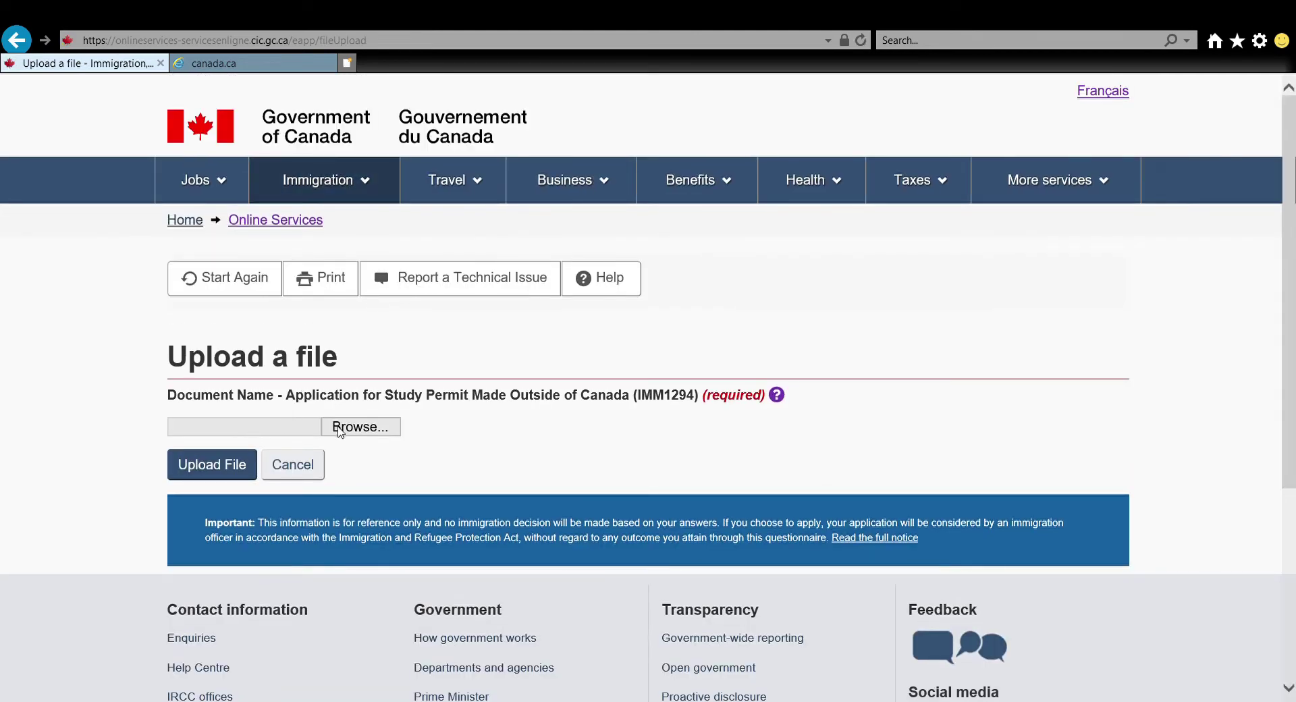
pyautogui.click(339, 430)
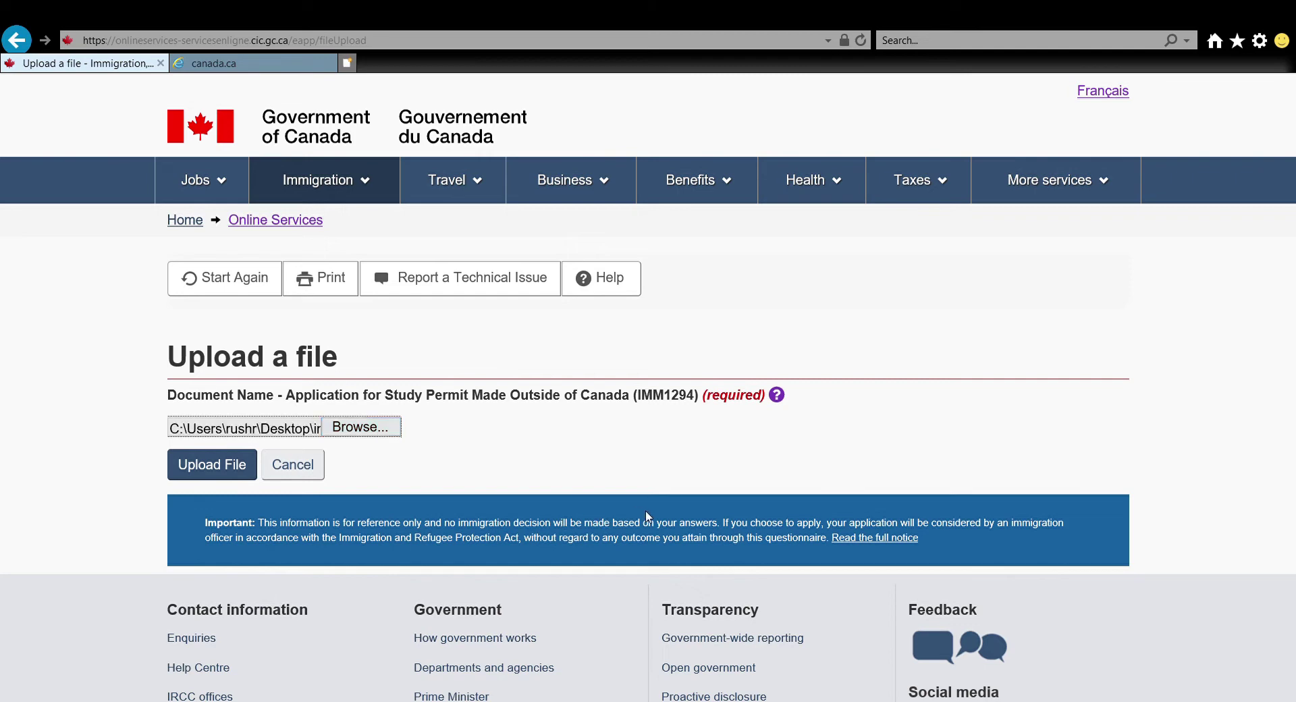
pyautogui.click(190, 463)
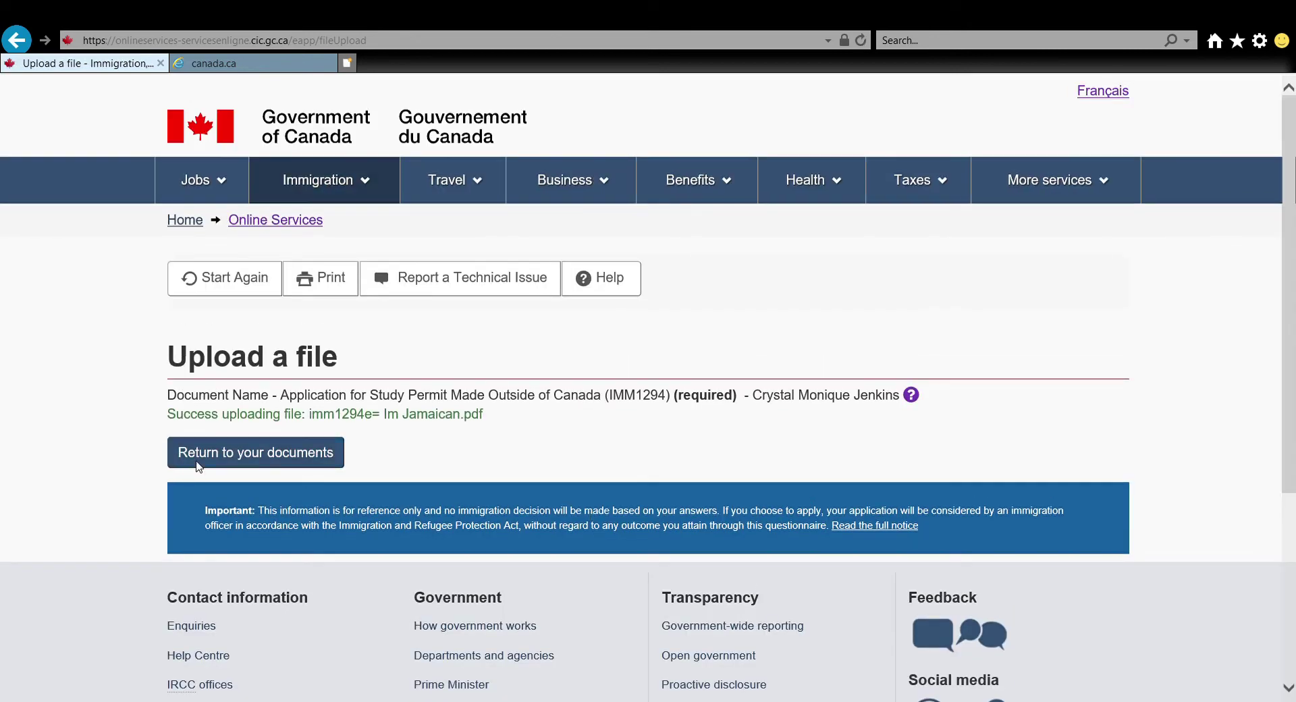
# Return to the document checklist and scroll down to the Supporting Documents
pyautogui.click(207, 458)
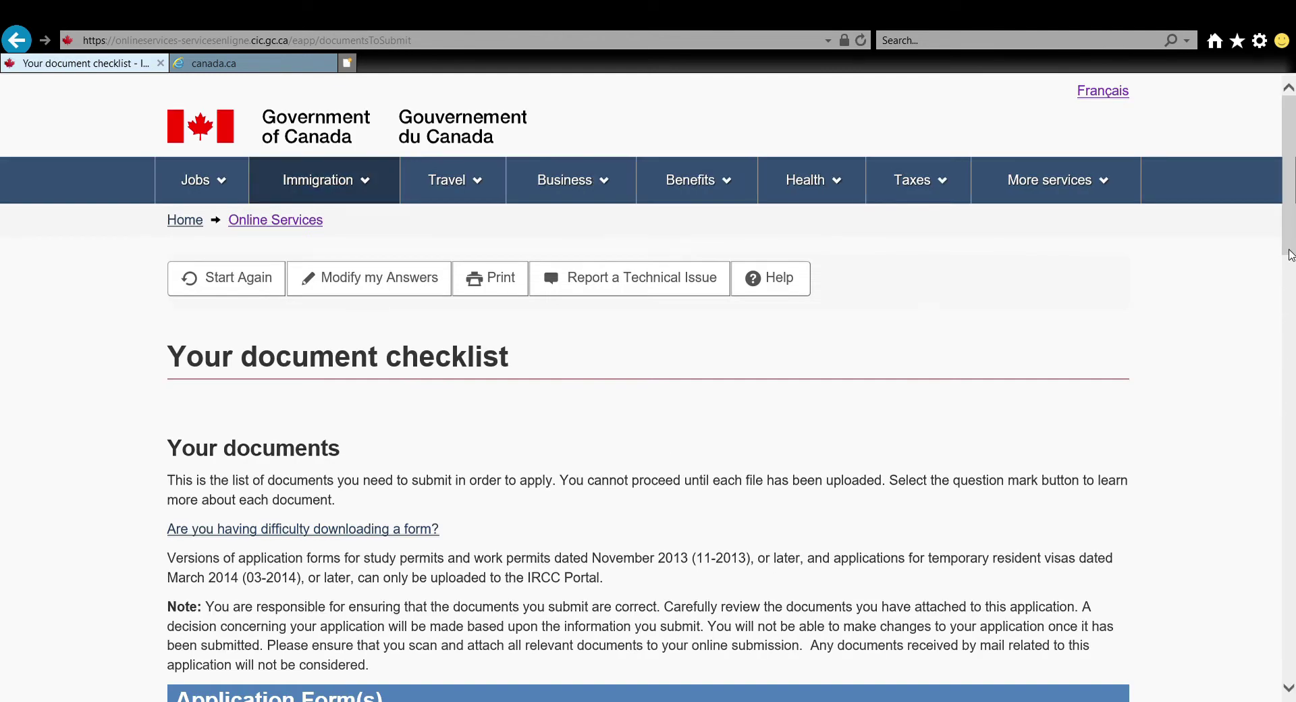
pyautogui.moveTo(1289, 253); pyautogui.dragTo(1291, 439)
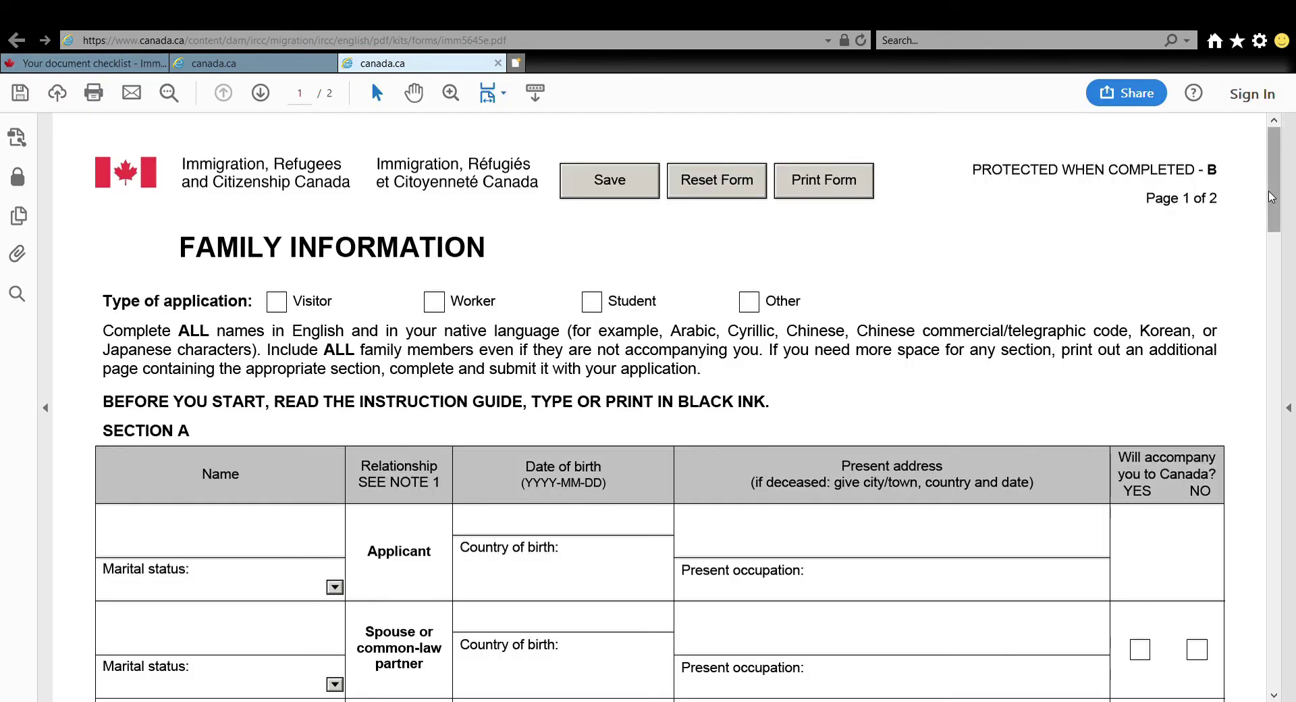
pyautogui.moveTo(1272, 197); pyautogui.dragTo(1293, 695)
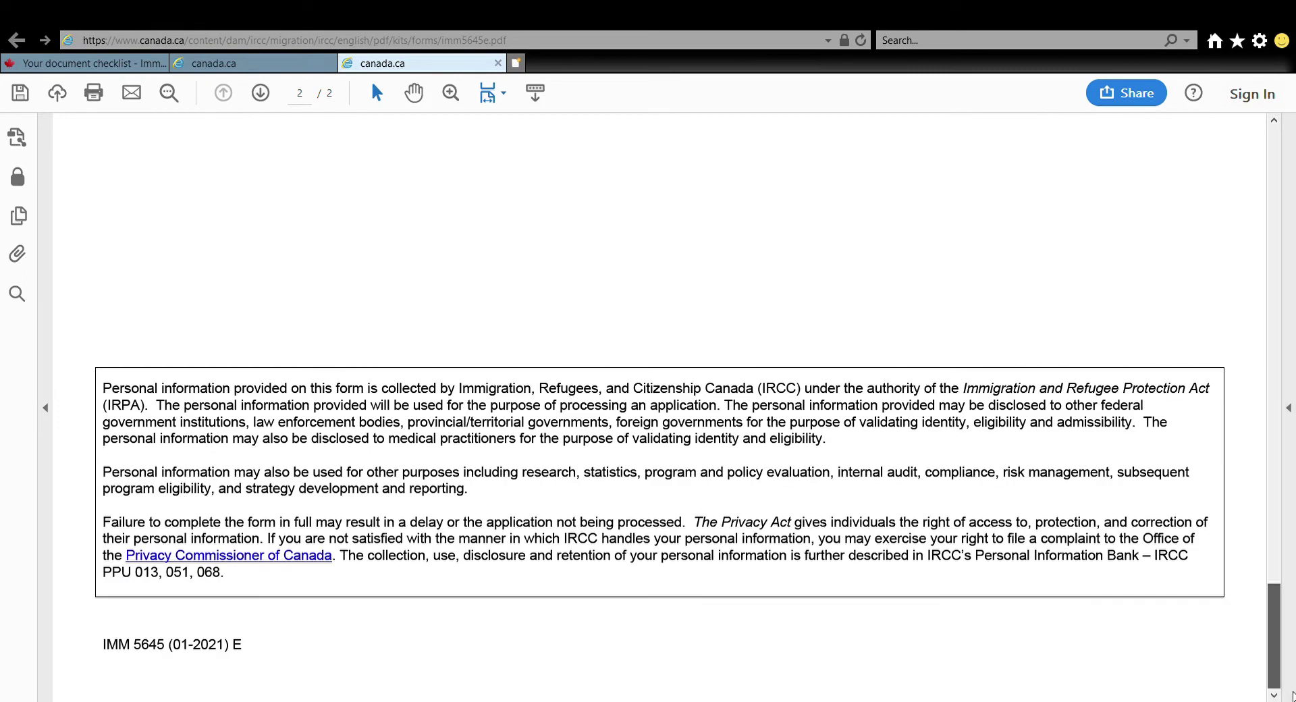
pyautogui.moveTo(1293, 687); pyautogui.dragTo(1203, 192)
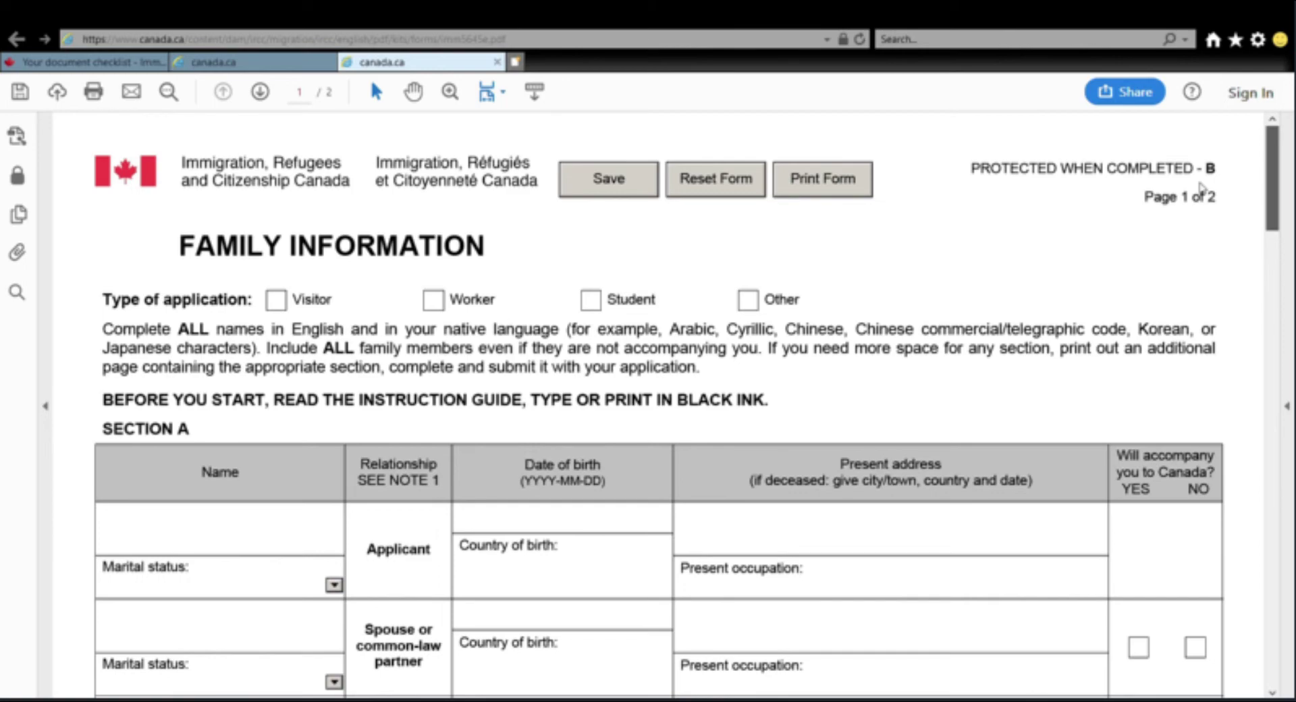
pyautogui.scroll(-5, 1204, 222)
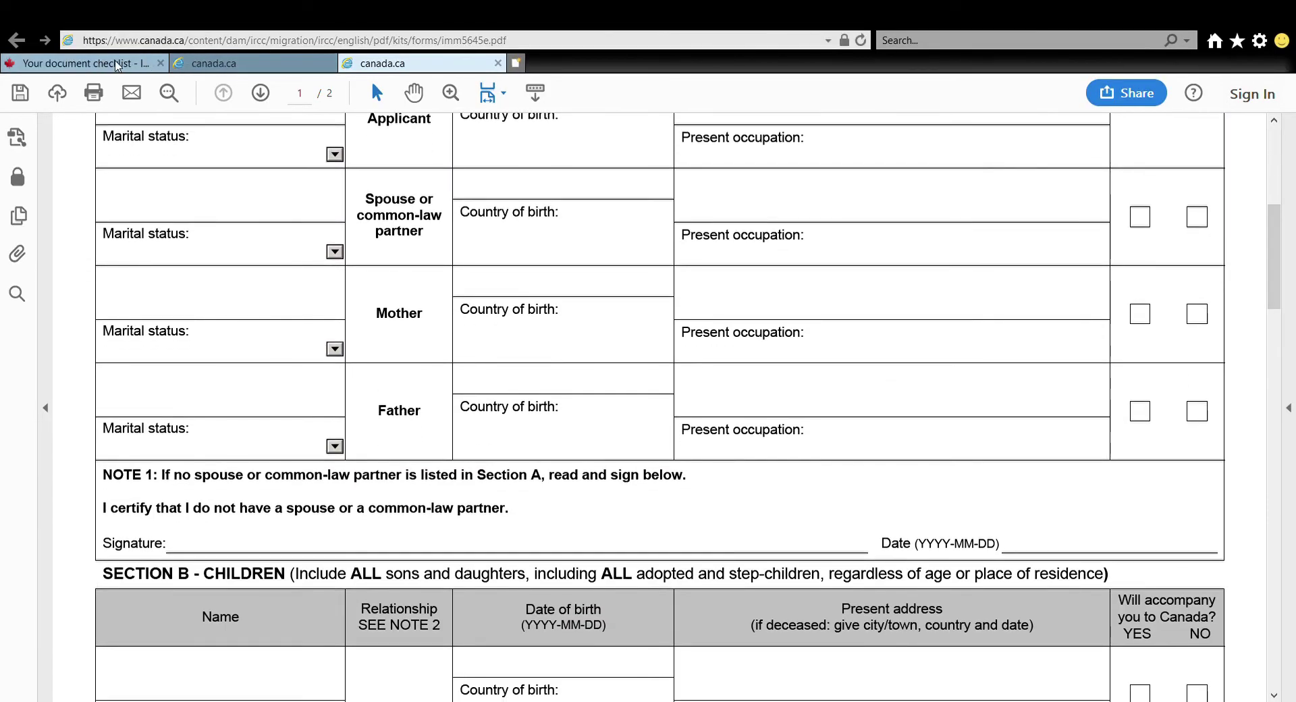
# Return to the checklist and scroll to the Optional Documents' Schedule 1 (IMM 5257) link
pyautogui.click(159, 62)
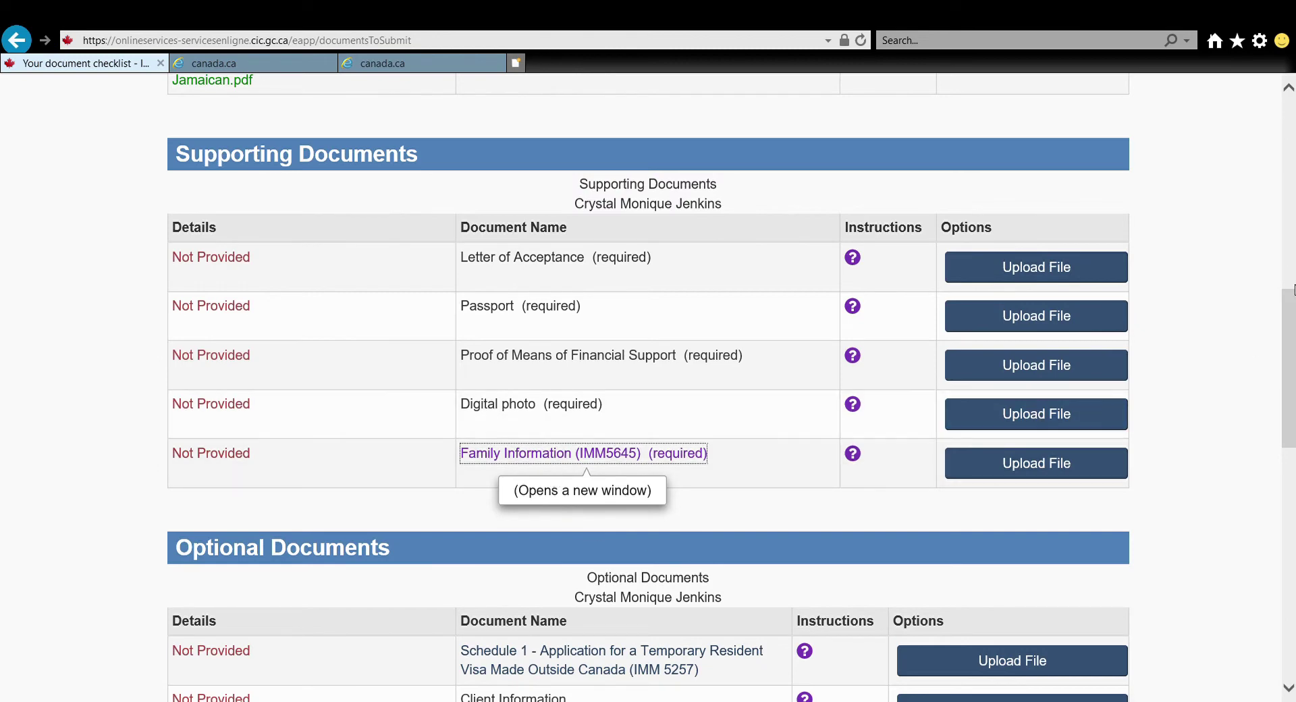
pyautogui.moveTo(1291, 316); pyautogui.dragTo(1292, 374)
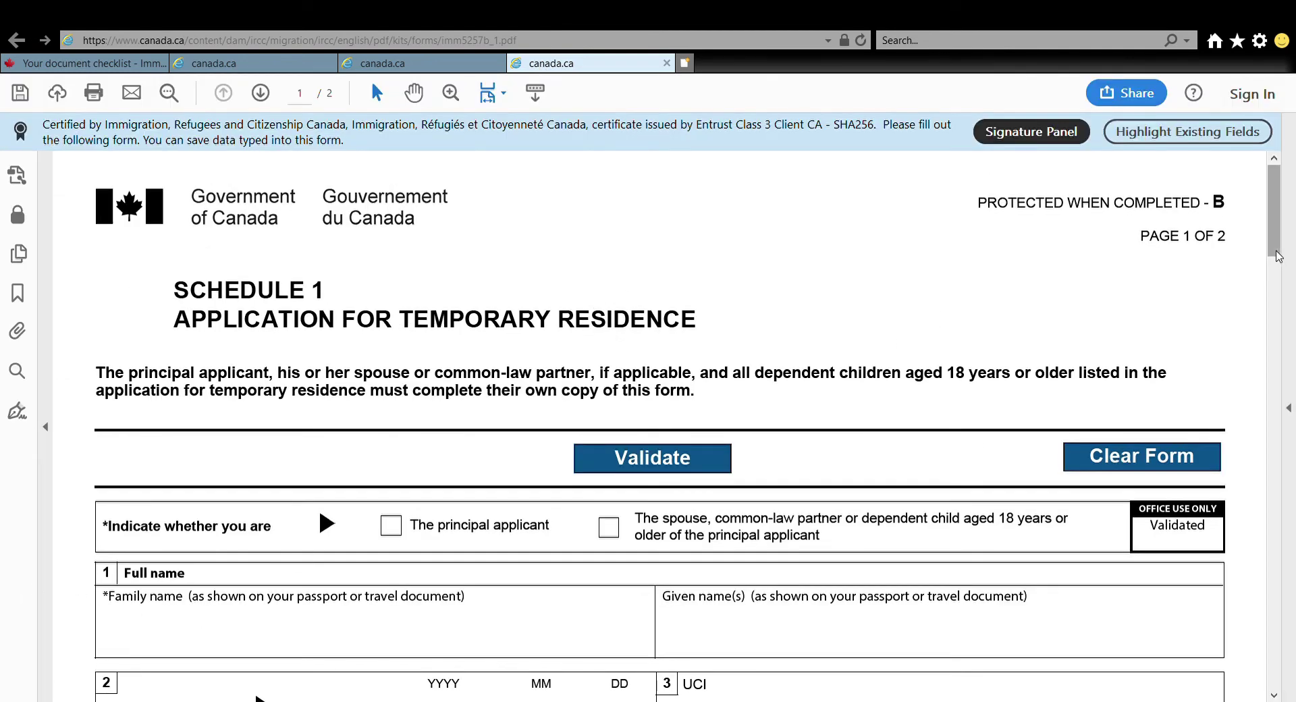
# Browse the blank Schedule 1 form, trying the Family name and UCI fields
pyautogui.scroll(-5, 1278, 255)
pyautogui.click(349, 333)
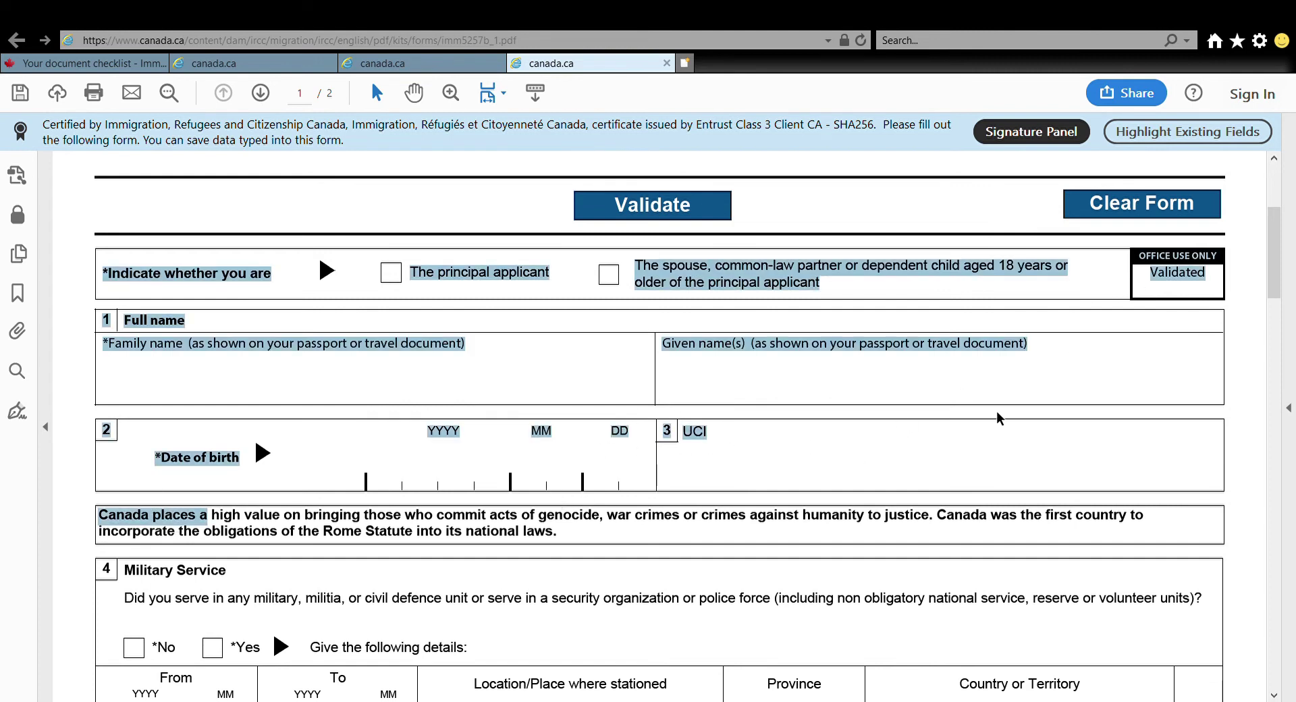
pyautogui.click(851, 475)
pyautogui.moveTo(1278, 263); pyautogui.dragTo(1285, 354)
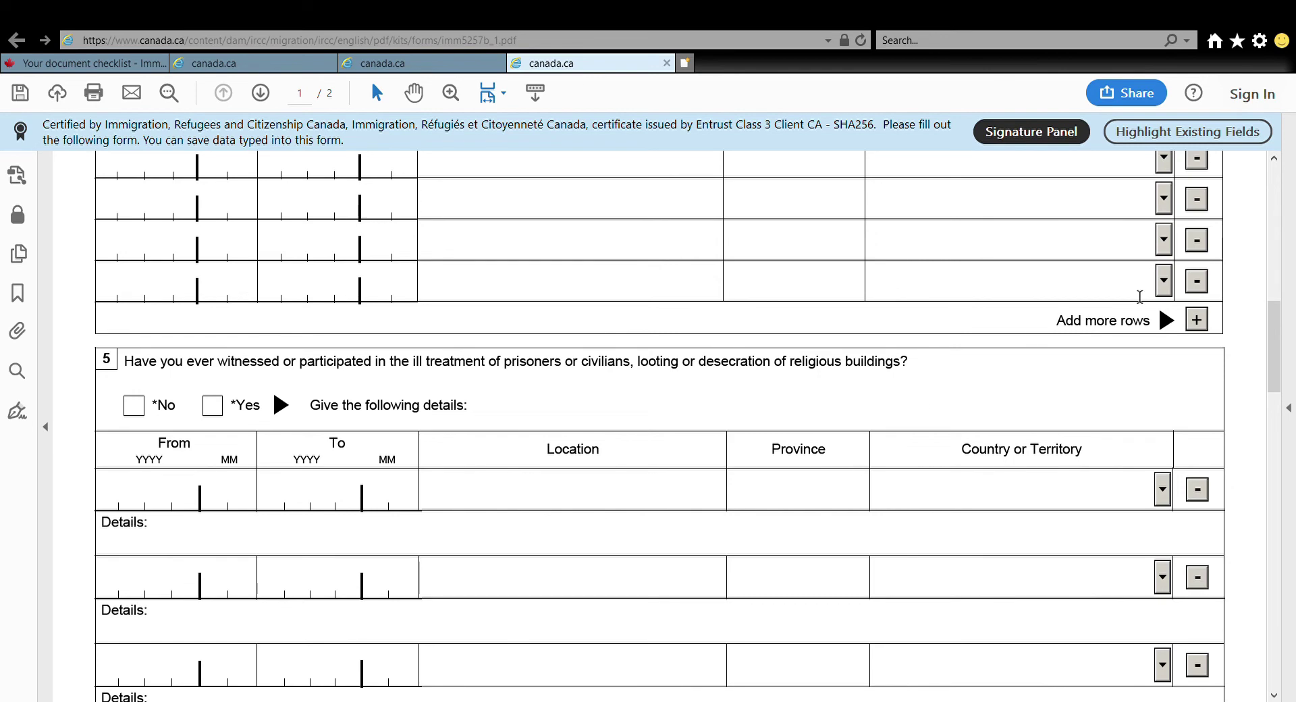
pyautogui.click(1275, 290)
pyautogui.moveTo(1274, 289); pyautogui.dragTo(1294, 499)
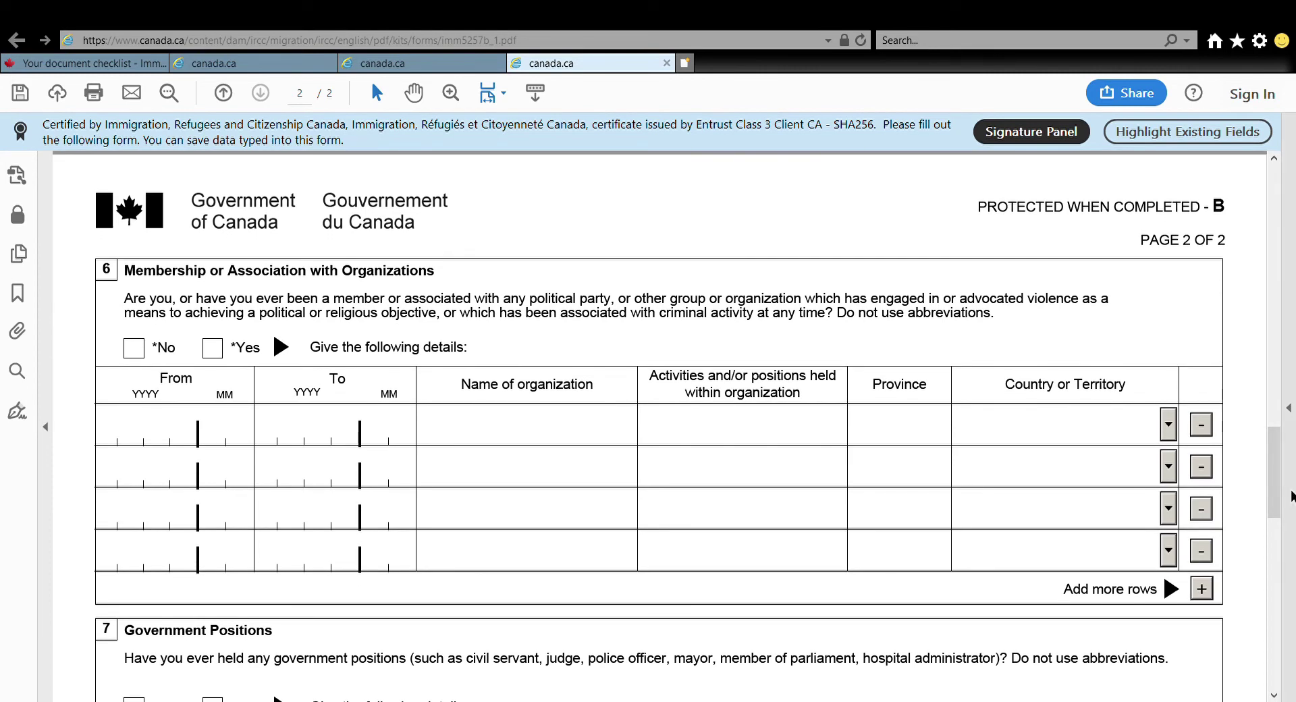
pyautogui.moveTo(1282, 487); pyautogui.dragTo(1283, 551)
# Confirm the checklist's Application Form(s) row reads Uploaded, then reach the account home page showing the approved application
pyautogui.hotkey('ctrl', '1')
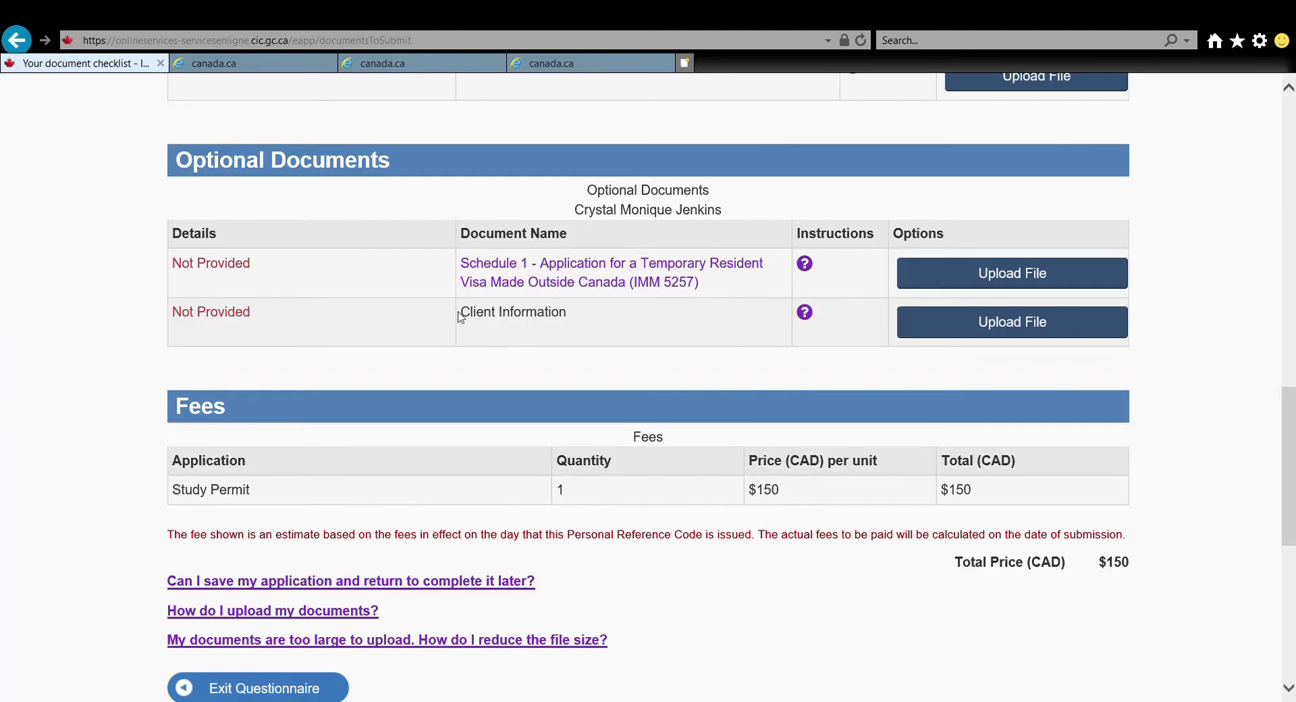
pyautogui.moveTo(463, 316); pyautogui.dragTo(586, 319)
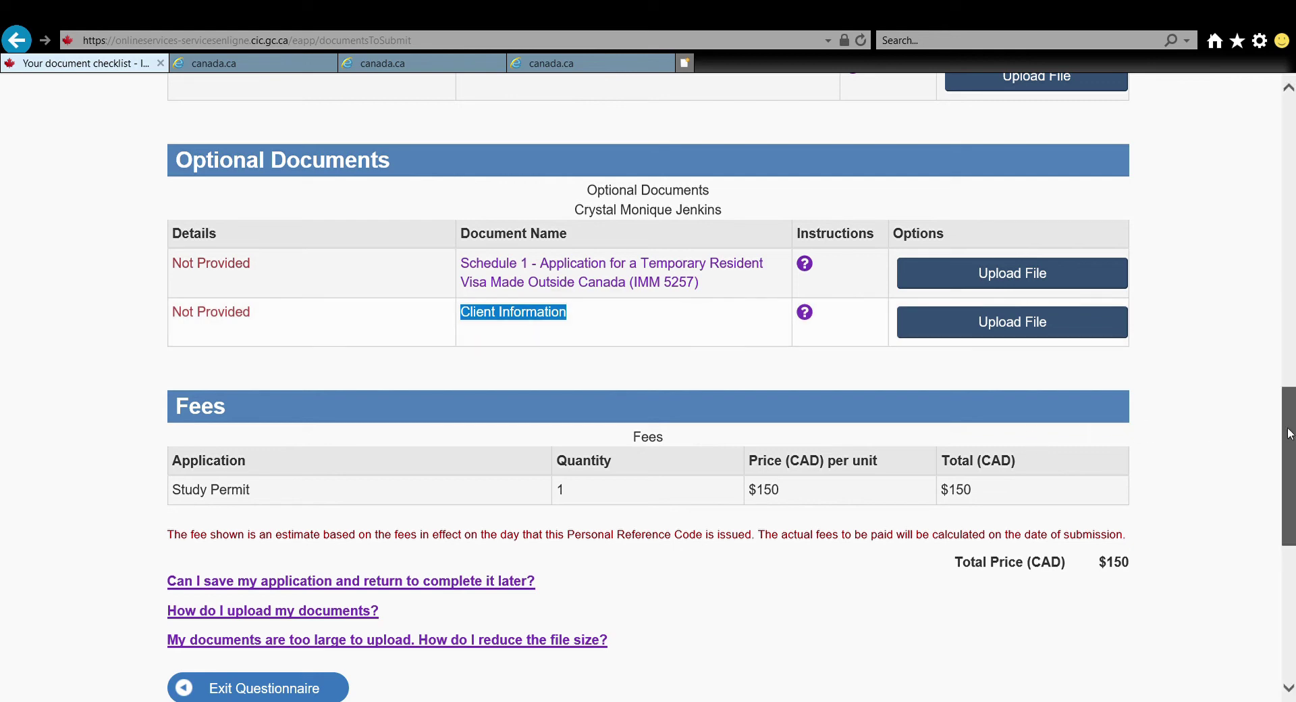
pyautogui.moveTo(1289, 434); pyautogui.dragTo(1289, 398)
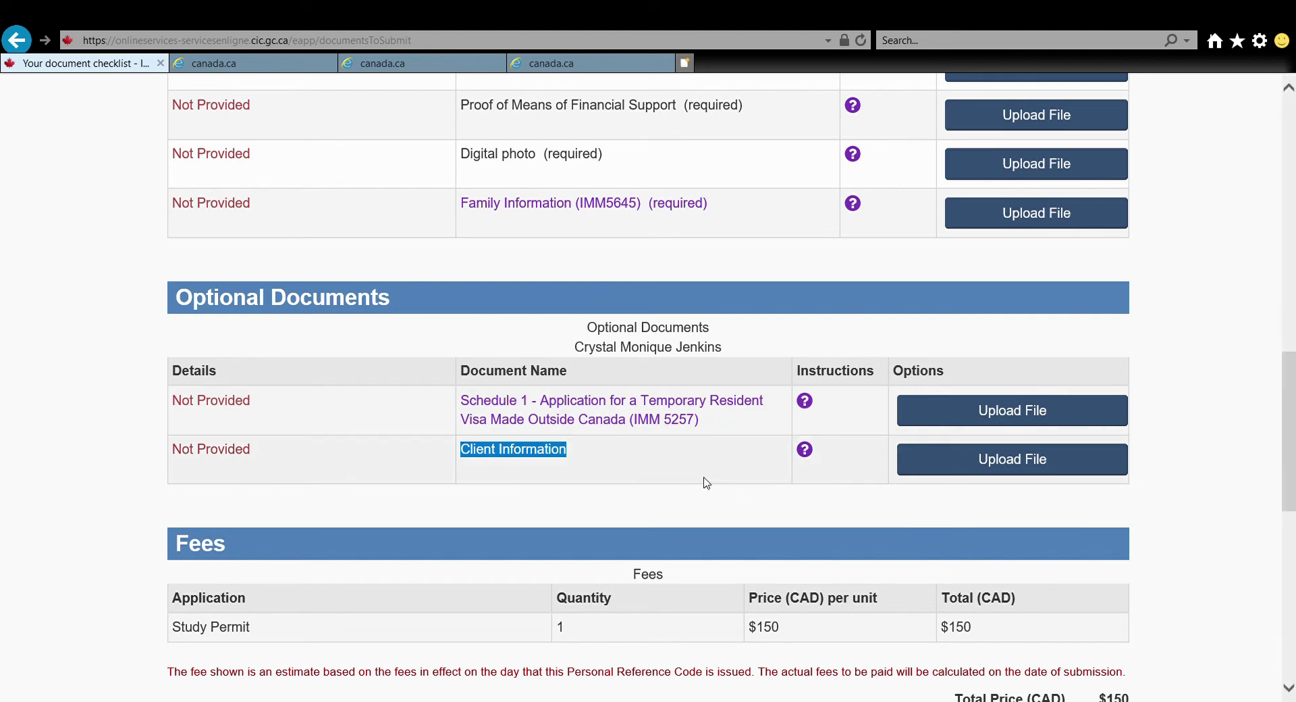
pyautogui.click(685, 463)
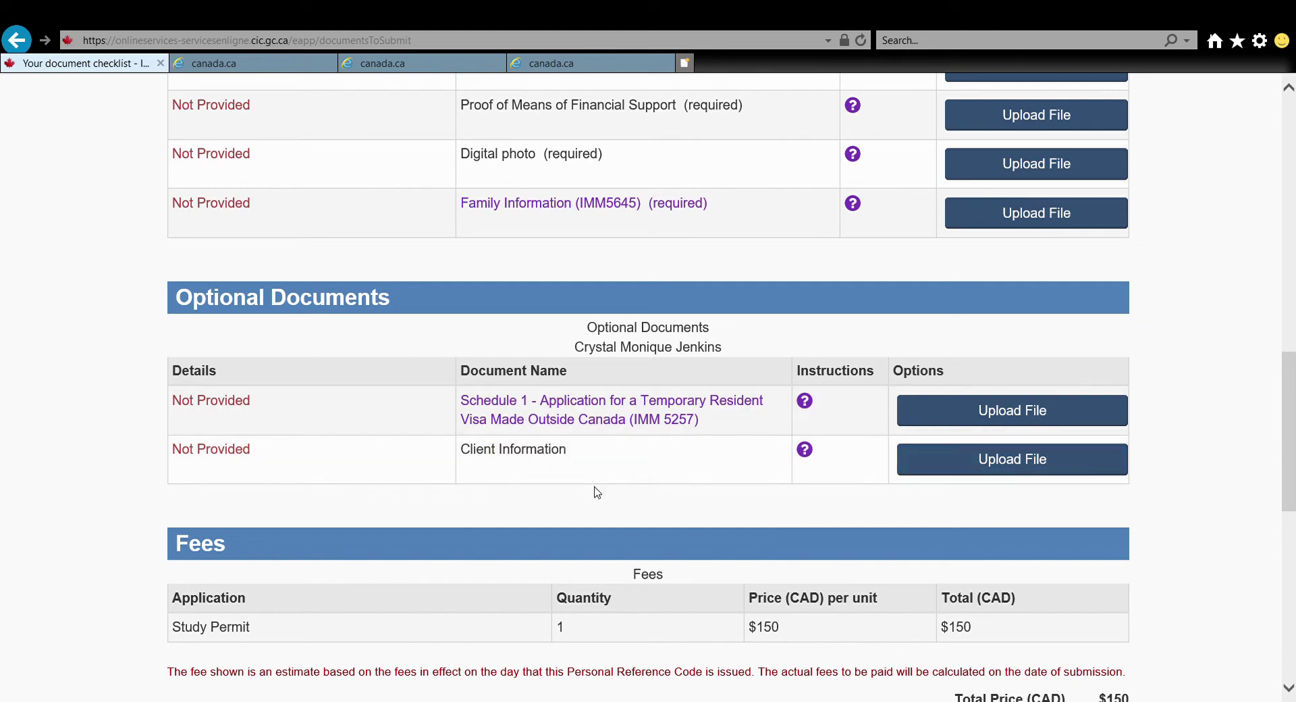
pyautogui.moveTo(1289, 434); pyautogui.dragTo(1289, 326)
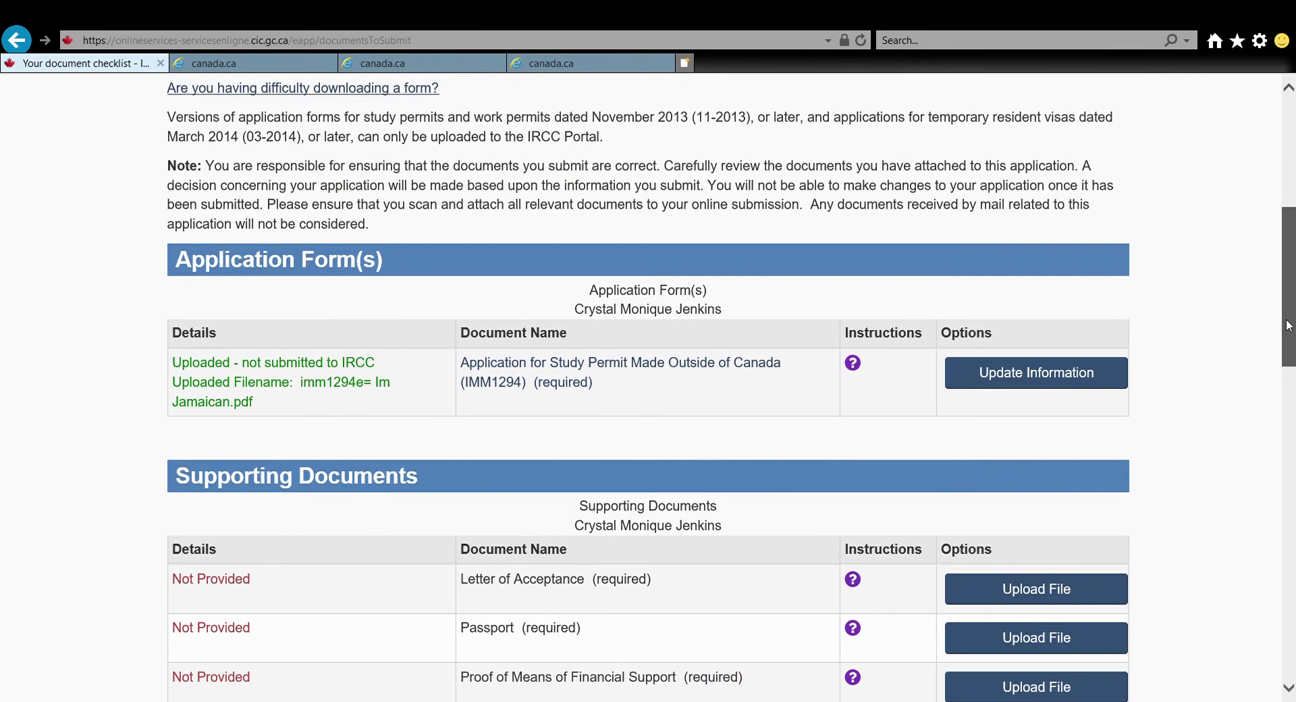
pyautogui.moveTo(1288, 325); pyautogui.dragTo(1288, 324)
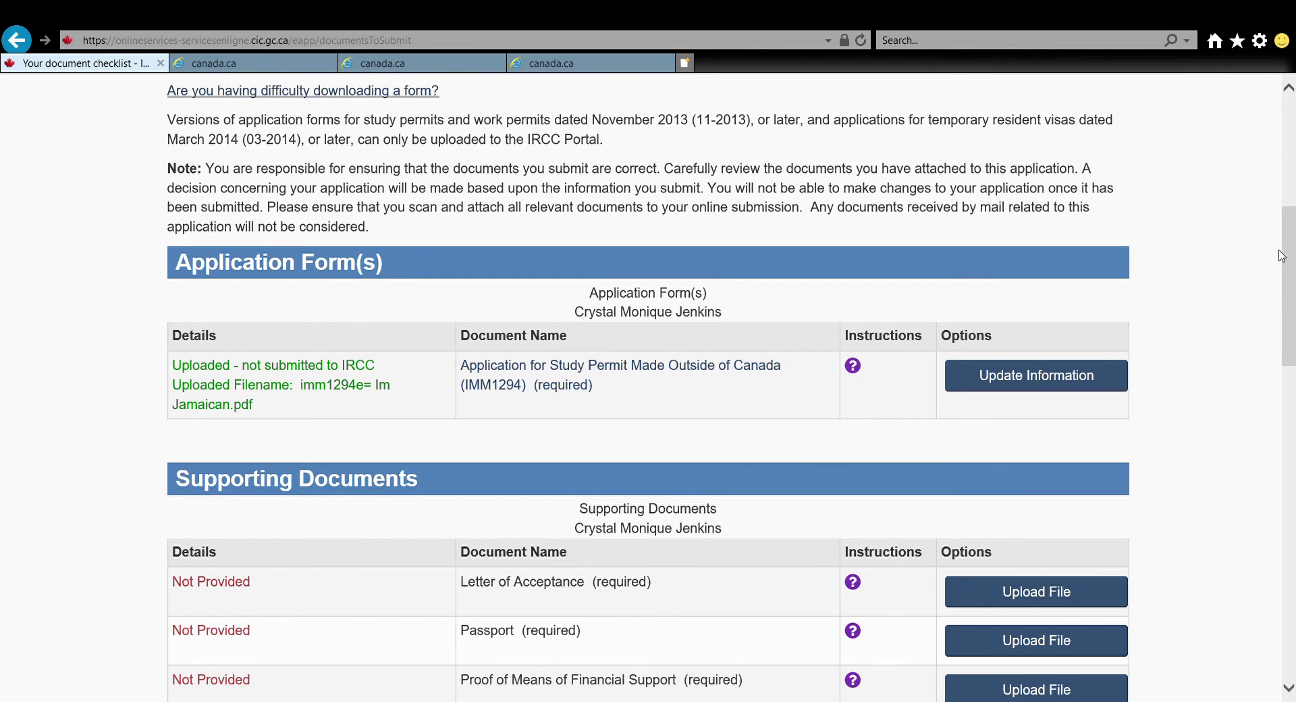
pyautogui.moveTo(1286, 259); pyautogui.dragTo(1288, 157)
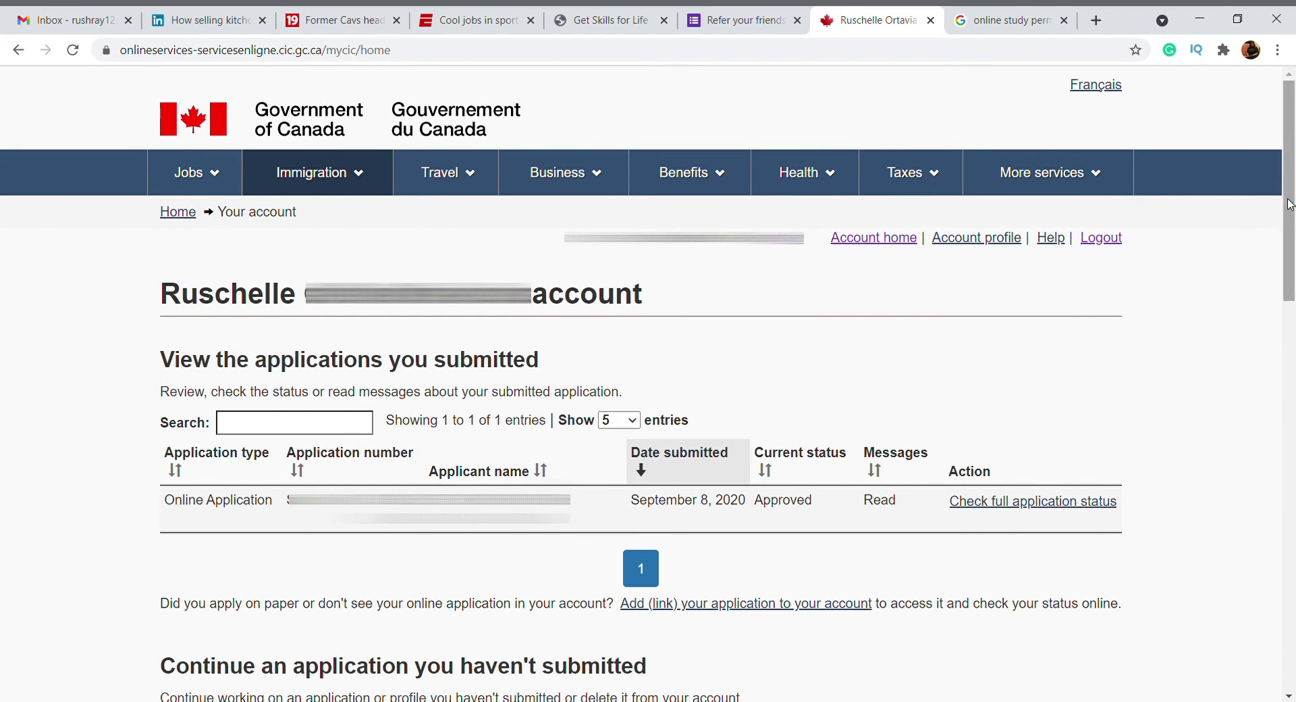
# Open the application's full status and review each step through the December 1, 2020 approval
pyautogui.click(991, 501)
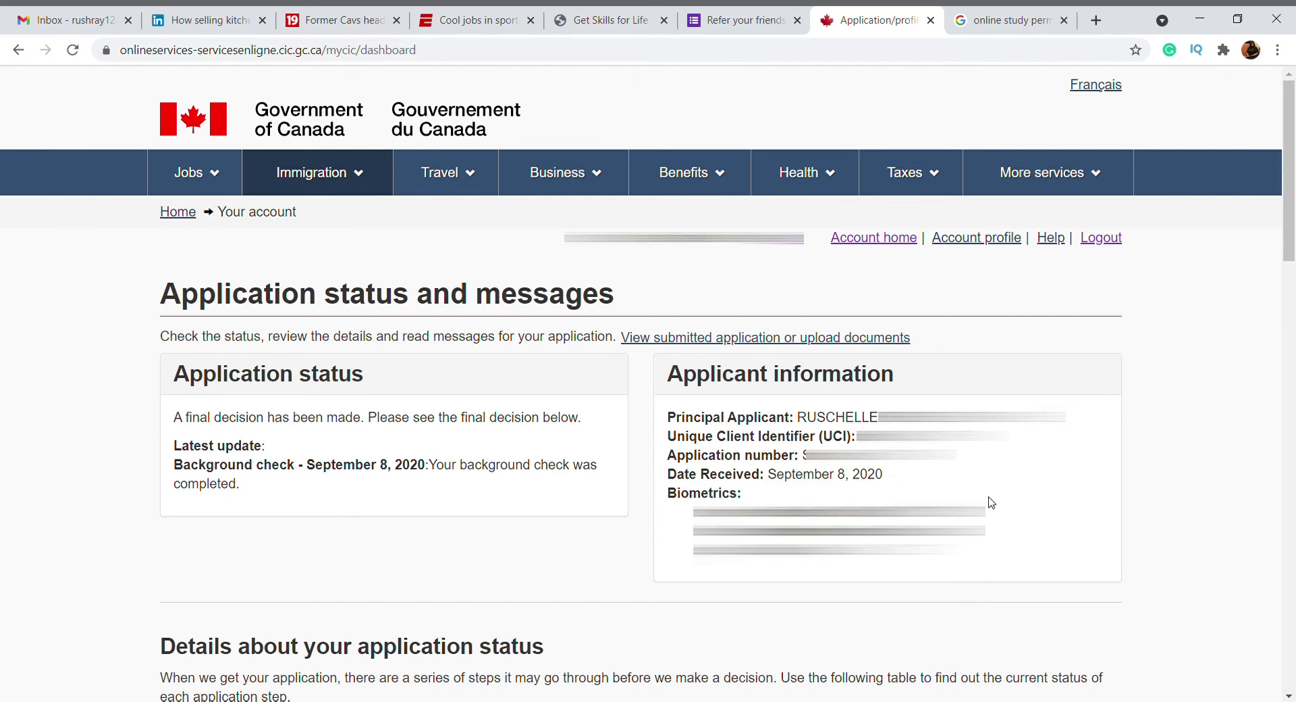
pyautogui.moveTo(667, 391); pyautogui.dragTo(914, 382)
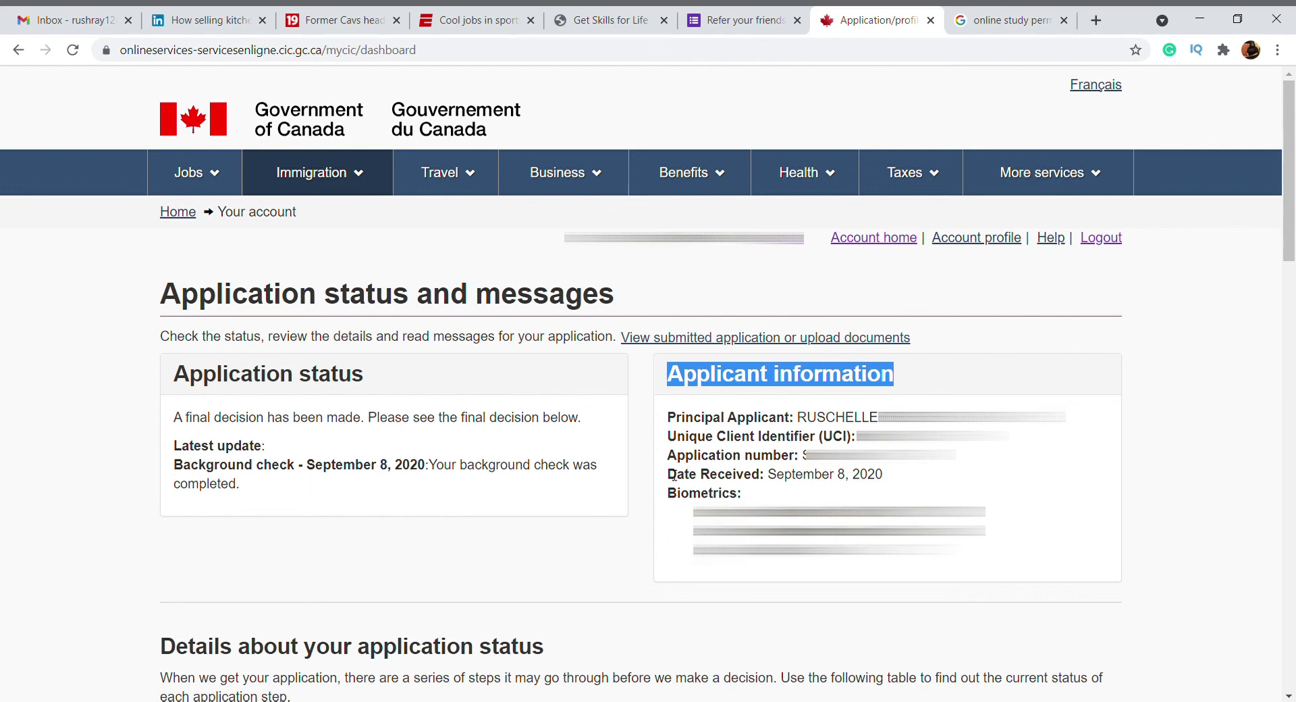
pyautogui.scroll(-5, 114, 484)
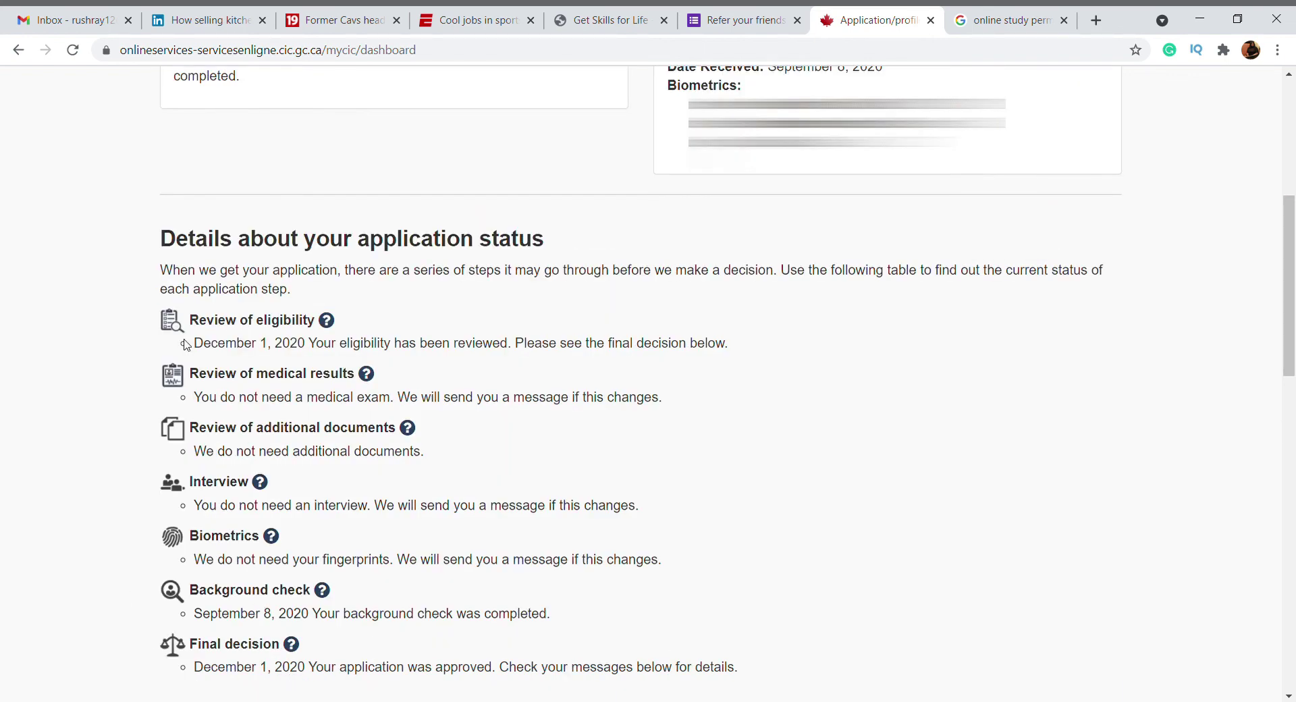